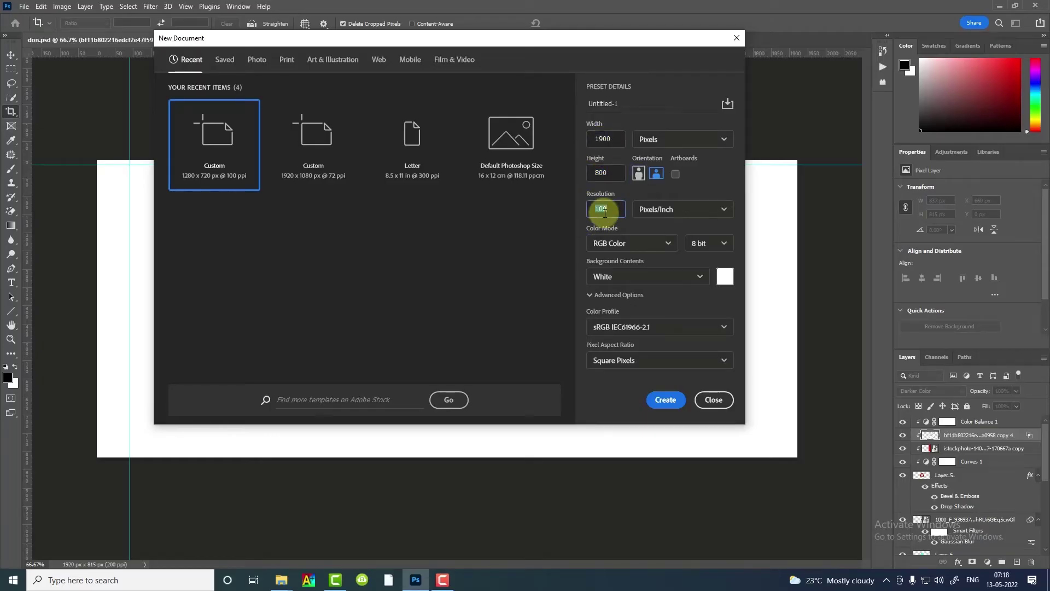
Create the 1900 x 800 px, 200 ppi document and add two horizontal guides.
click(664, 405)
key(v)
drag(442, 53, 435, 214)
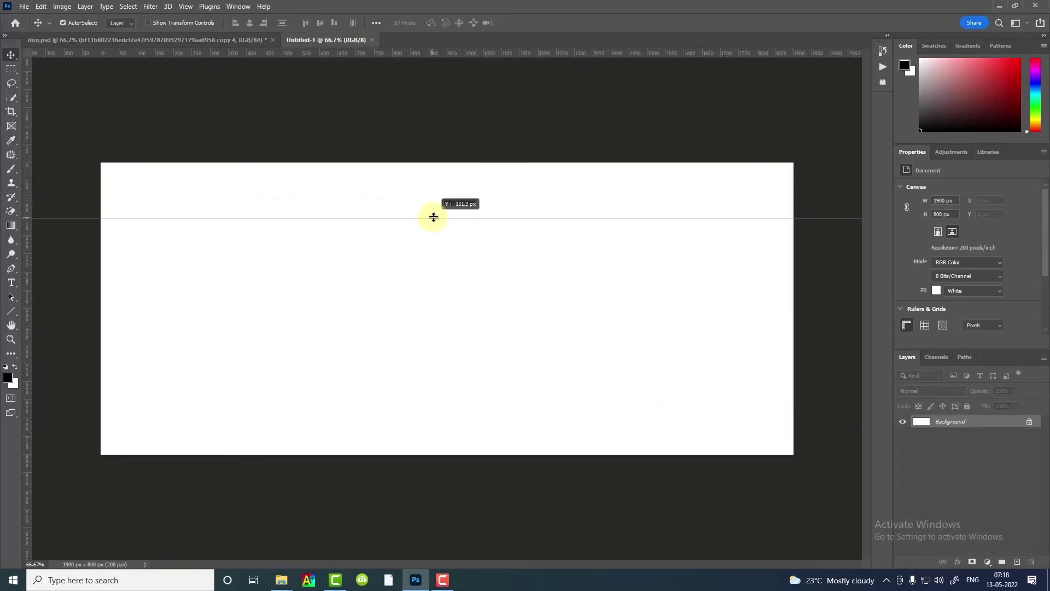
drag(443, 53, 442, 403)
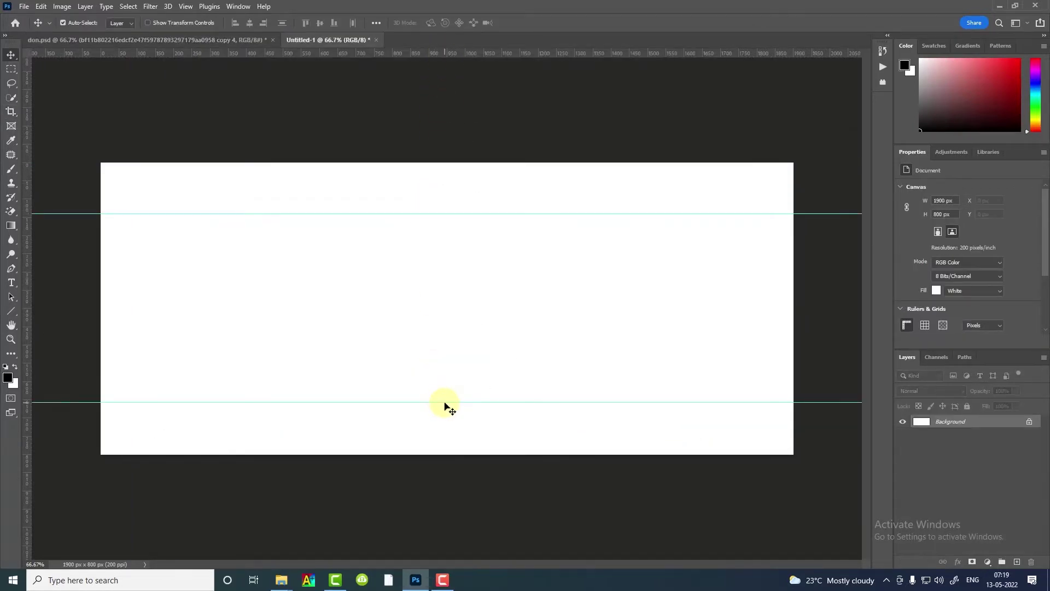
Add two vertical guides and nudge them into place on the canvas.
drag(25, 287, 320, 270)
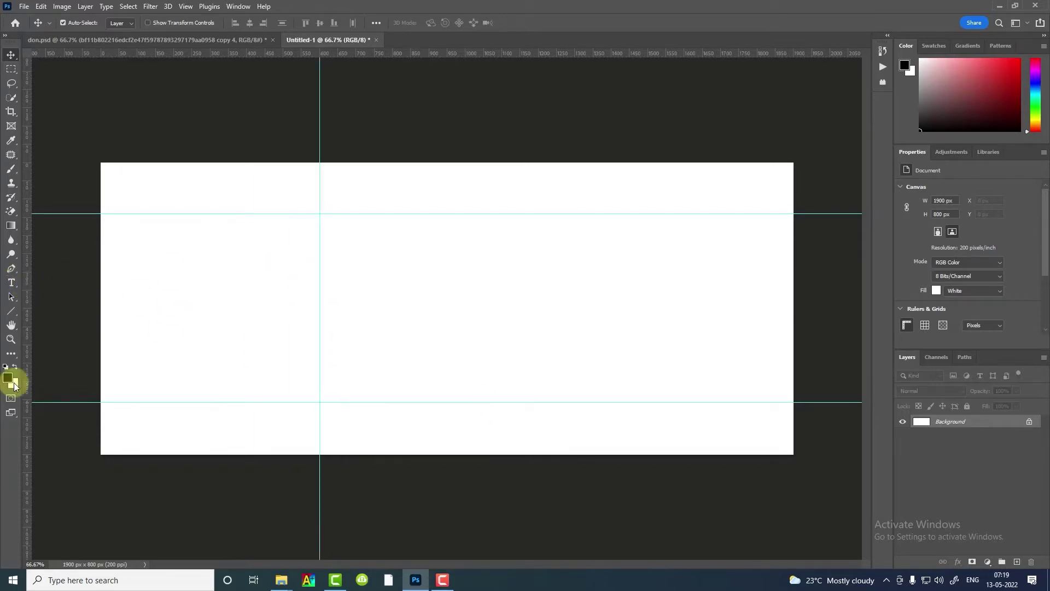
drag(26, 383, 541, 368)
drag(320, 345, 326, 345)
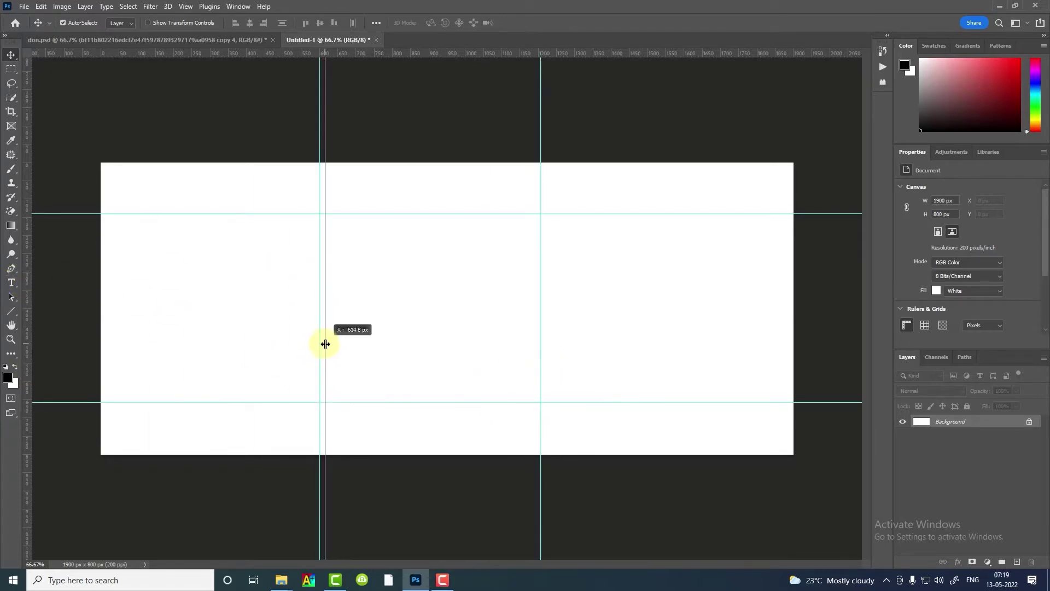
drag(541, 317, 542, 294)
Trace the D's outer corners with the Pen tool along the guides.
click(618, 241)
click(11, 268)
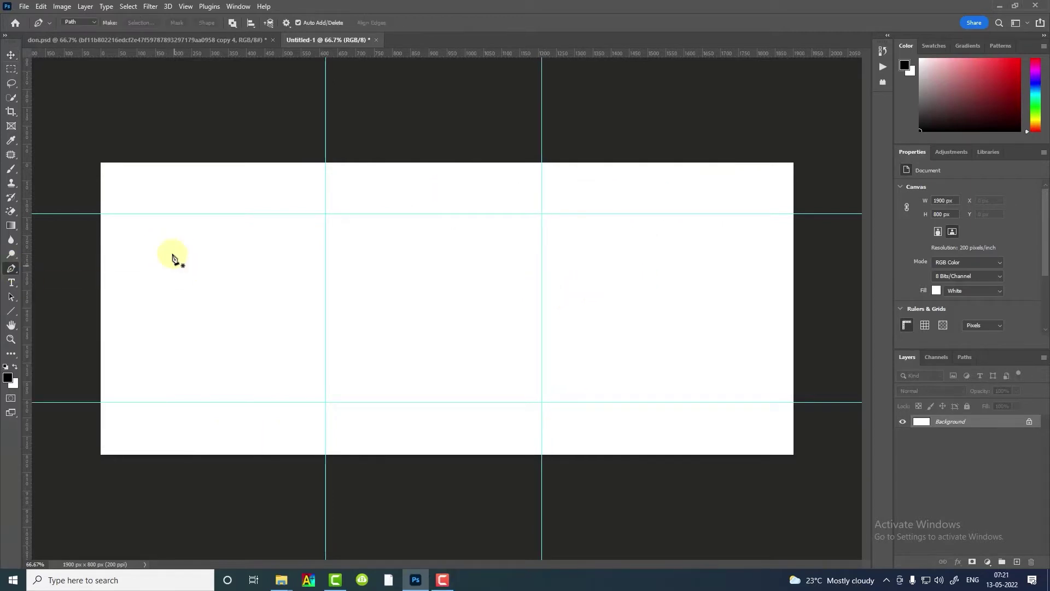
click(154, 214)
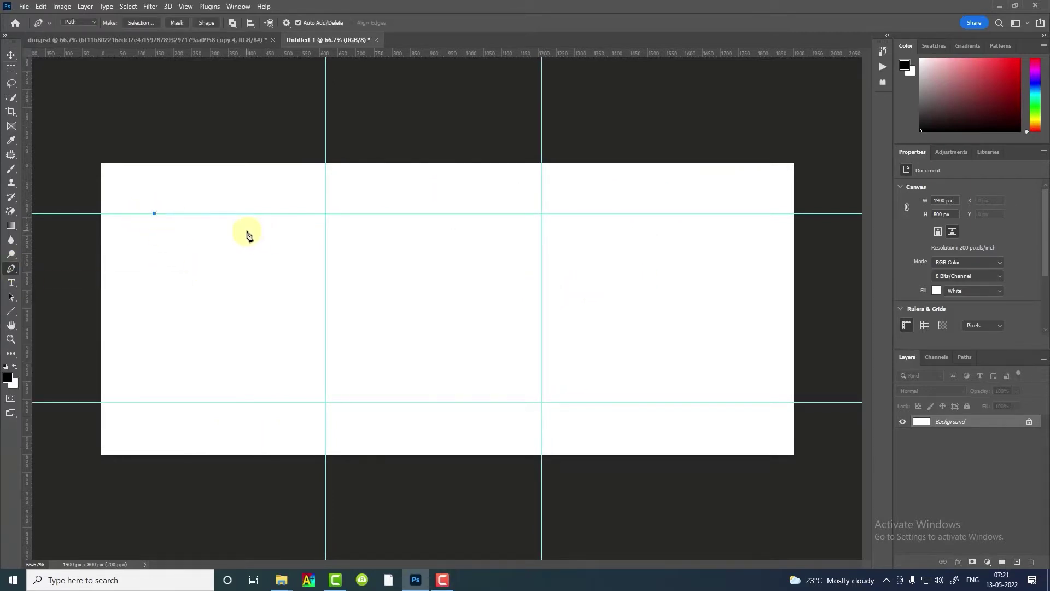
click(255, 225)
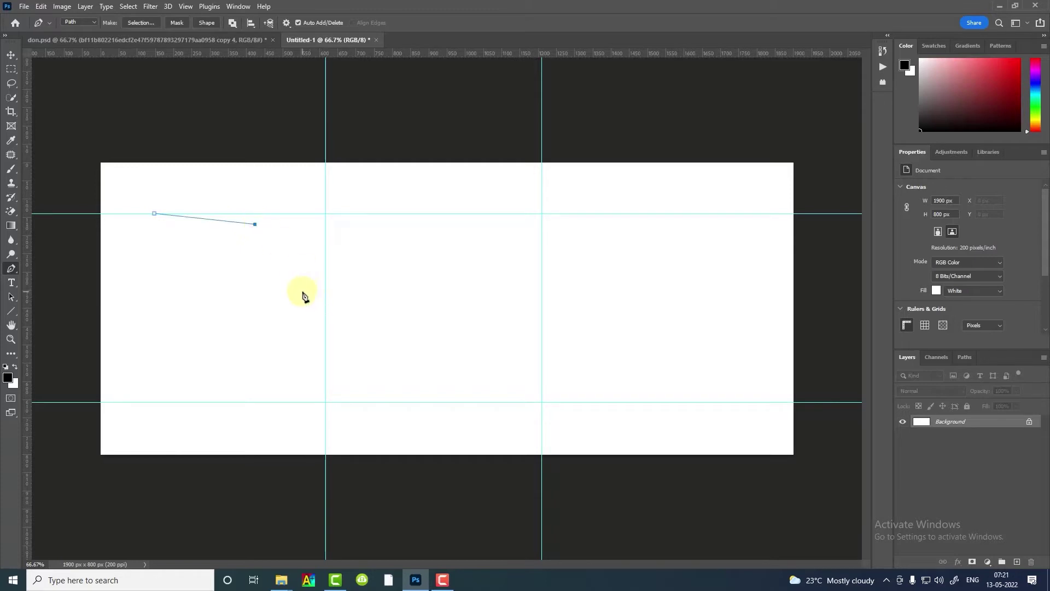
click(299, 284)
click(258, 352)
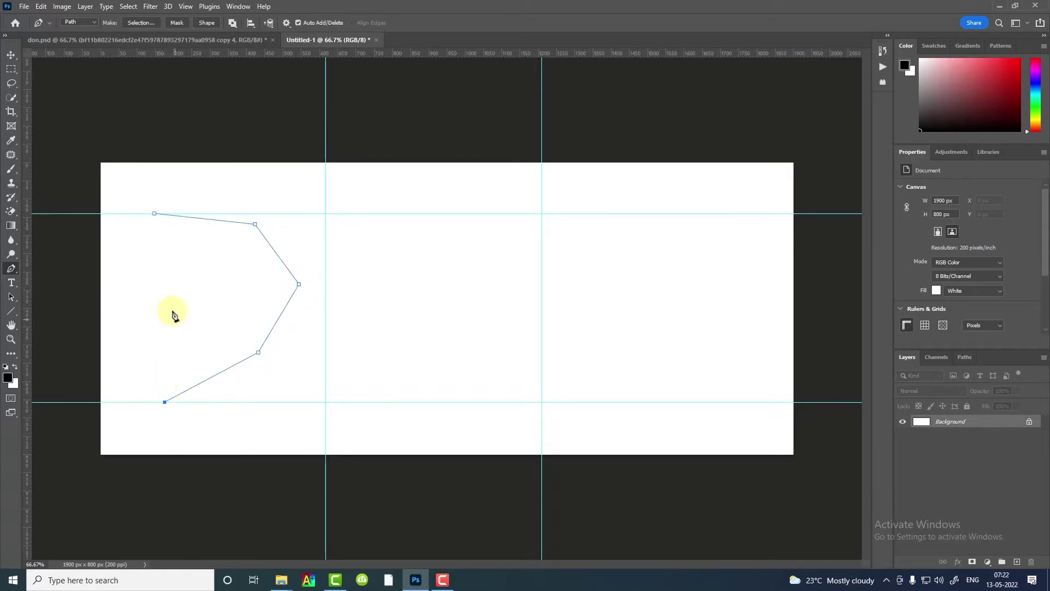
click(164, 271)
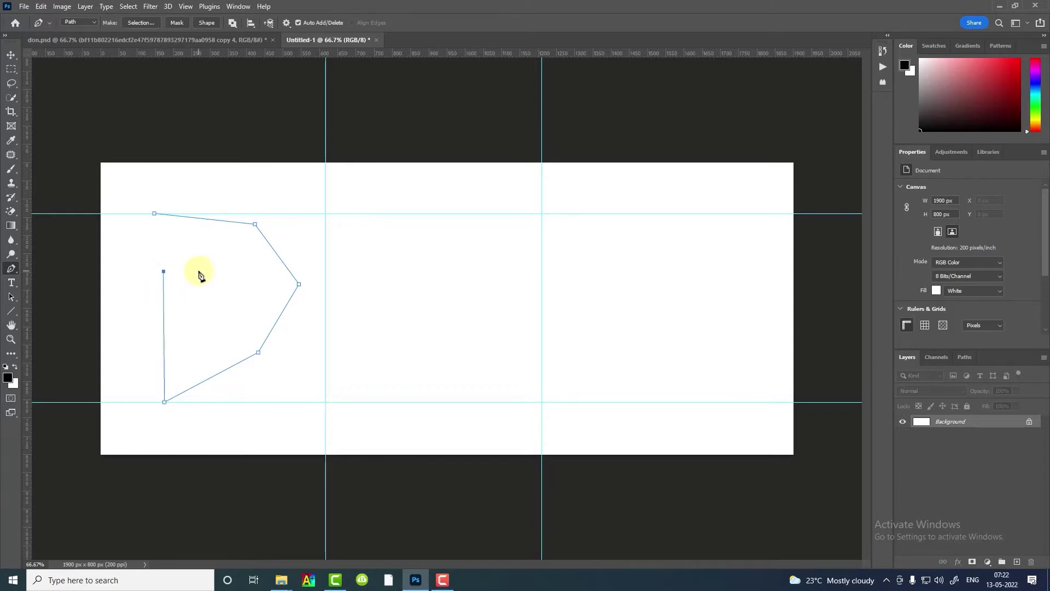
Trace the D's inner opening and close the path on its first point.
click(198, 272)
click(200, 347)
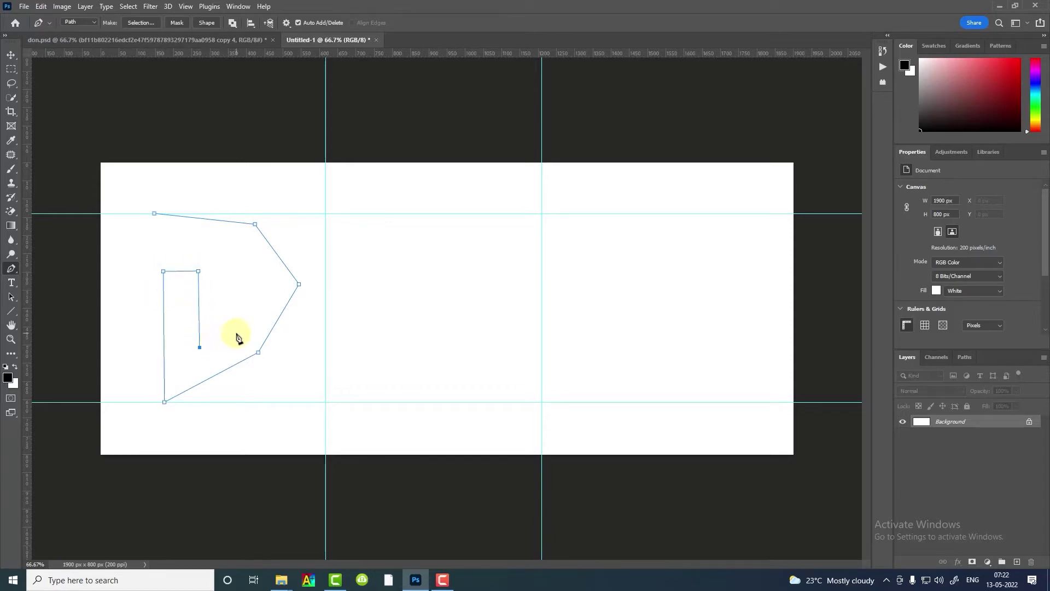
click(259, 287)
click(235, 253)
click(151, 250)
click(154, 213)
Move the D outline down, tweak its right corners, and add an empty layer.
drag(258, 353, 257, 373)
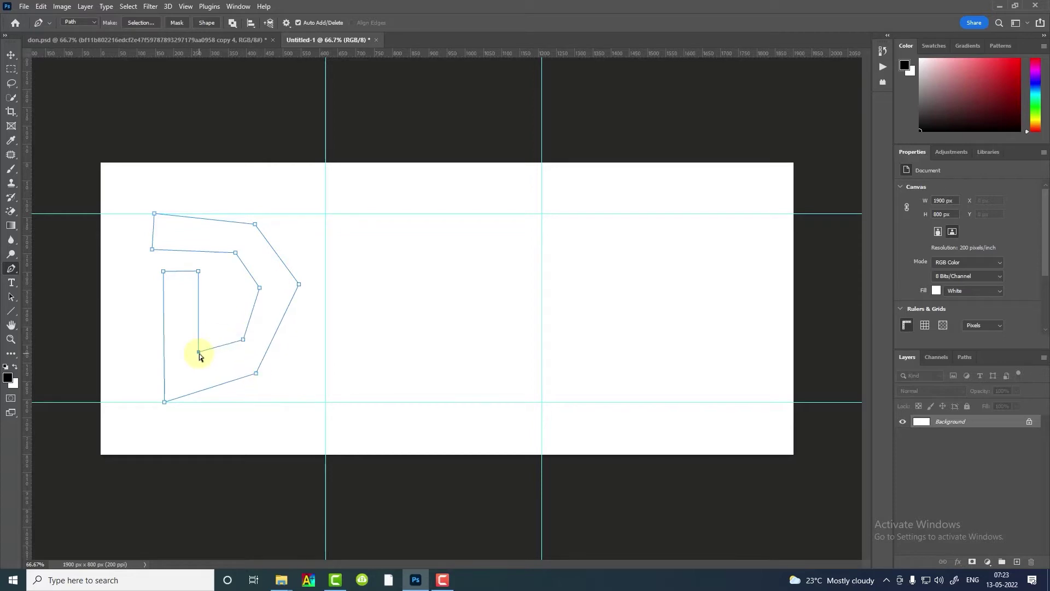
drag(294, 293, 292, 294)
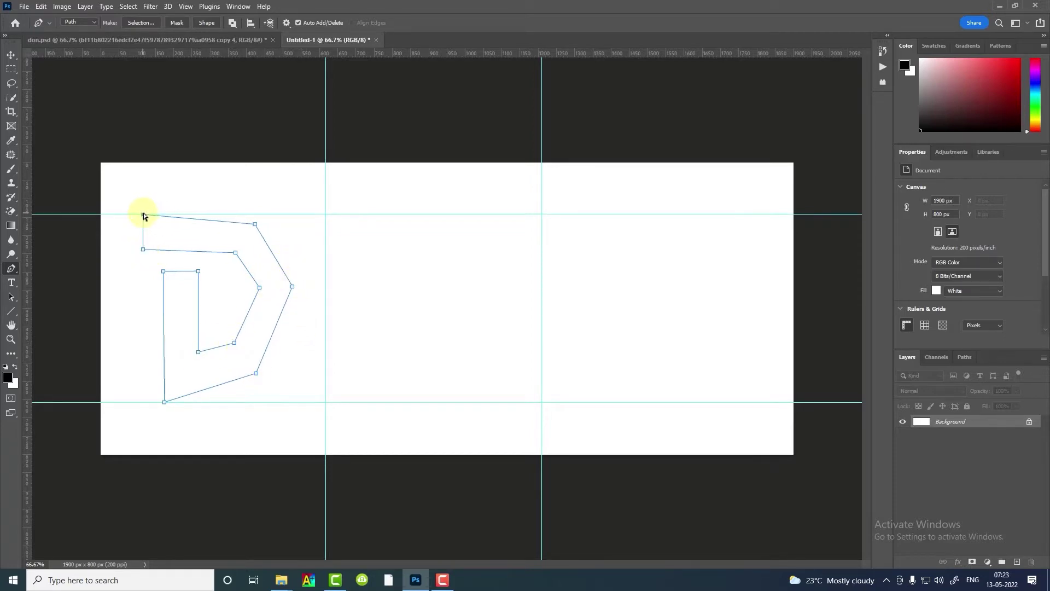
drag(260, 287, 256, 291)
click(1017, 562)
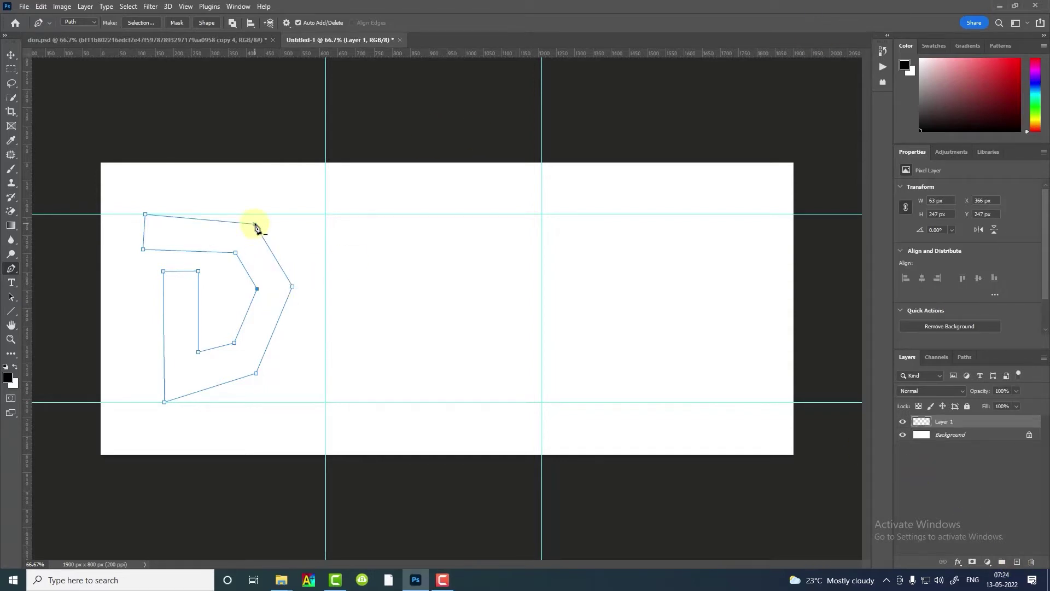
Refine the D's anchors, pushing the right point out and lowering the bottom corners.
drag(293, 286, 297, 286)
drag(256, 373, 259, 373)
drag(235, 253, 241, 254)
ctrl+click(143, 249)
drag(297, 286, 296, 293)
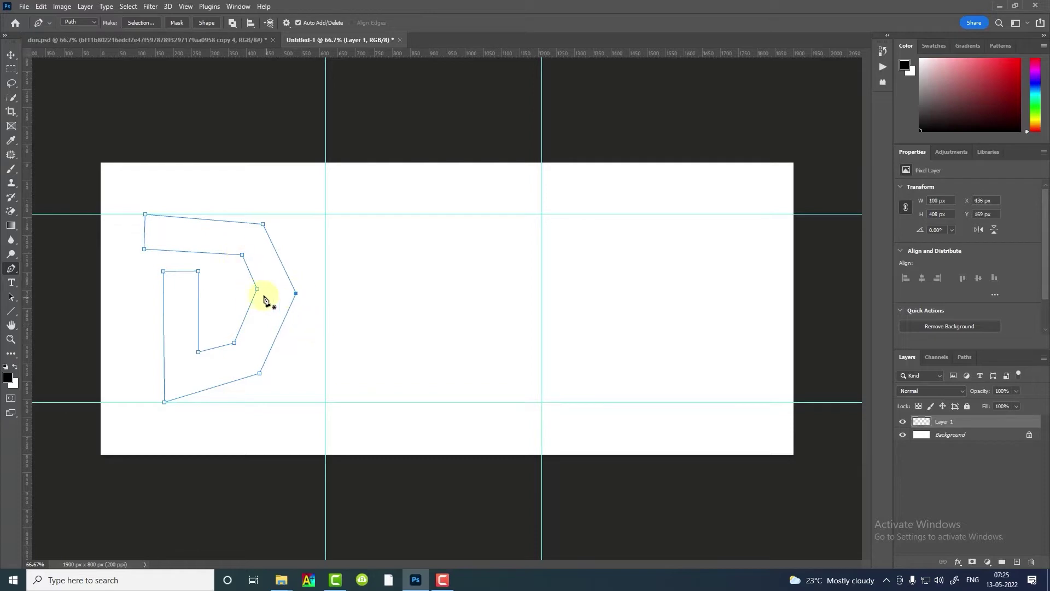
drag(259, 373, 259, 381)
mouse_move(198, 352)
mouse_down()
mouse_move(198, 361)
mouse_move(237, 352)
mouse_up()
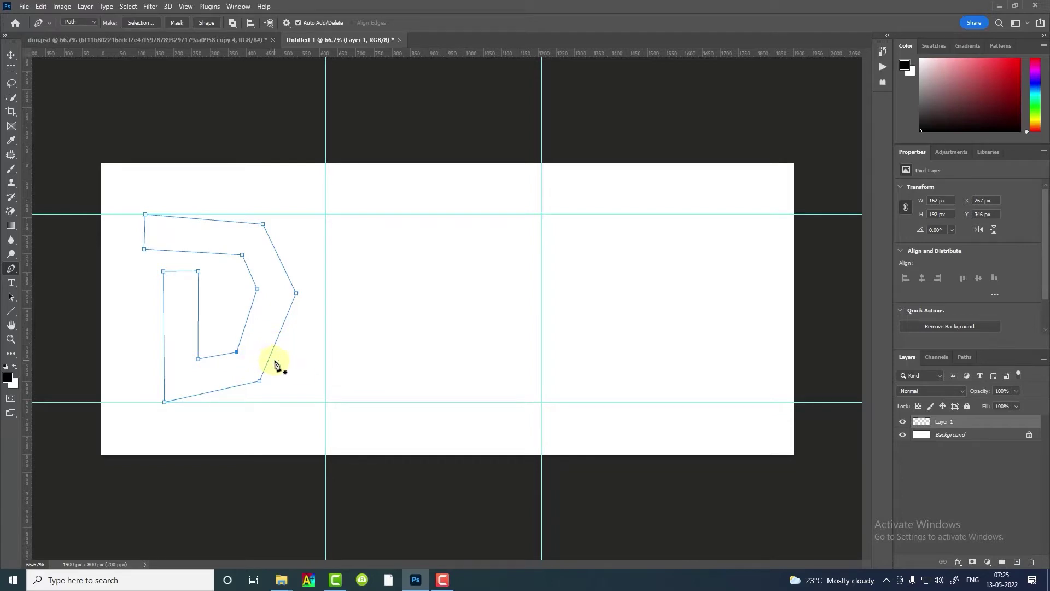
drag(237, 352, 200, 355)
Convert the D path to a selection and fill it with white.
right_click(249, 361)
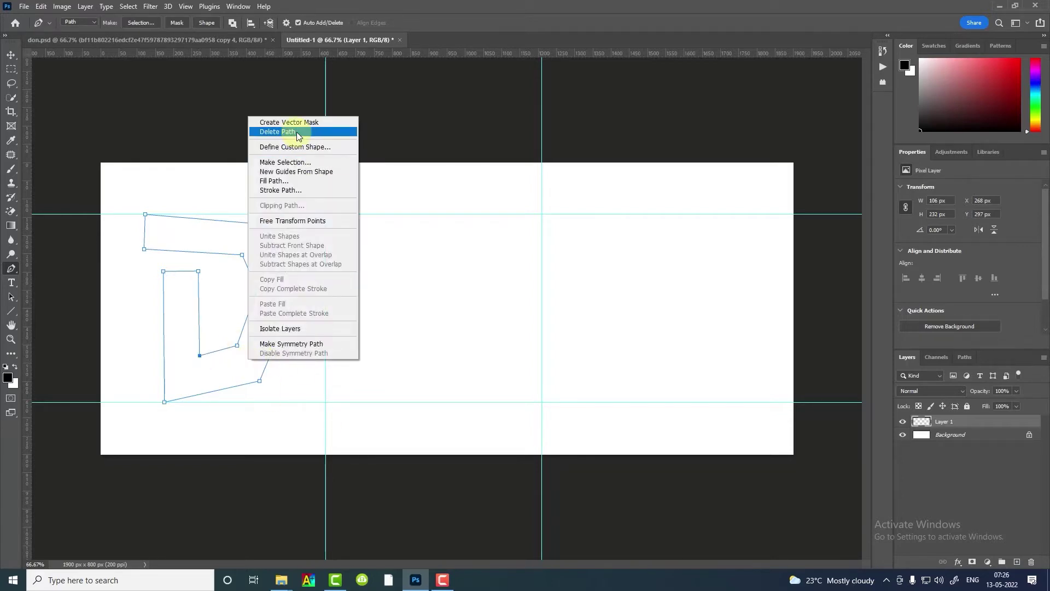
click(284, 162)
click(577, 155)
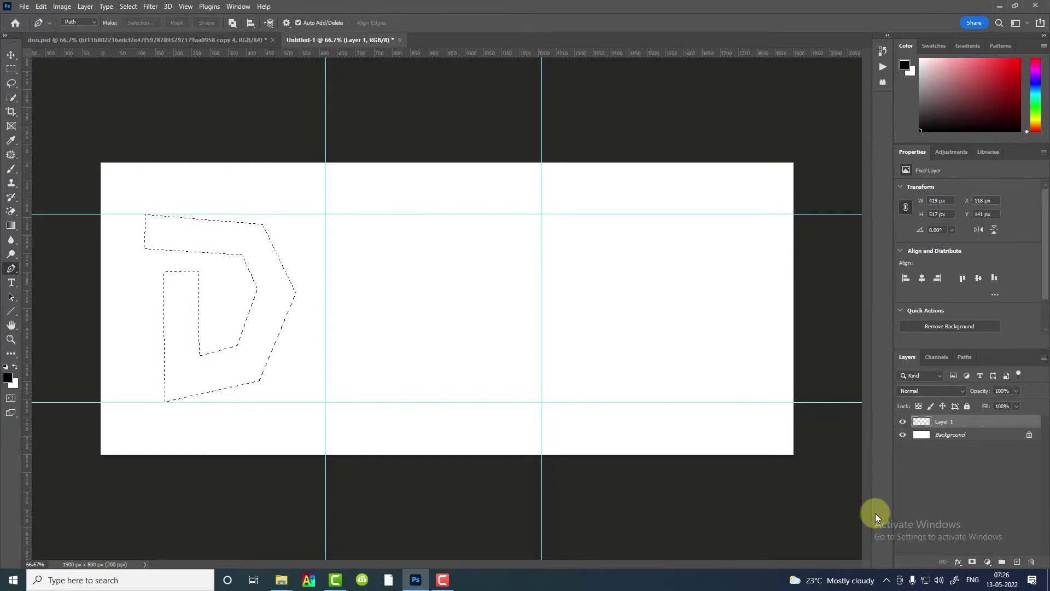
key(shift+F5)
click(529, 152)
click(520, 185)
click(622, 130)
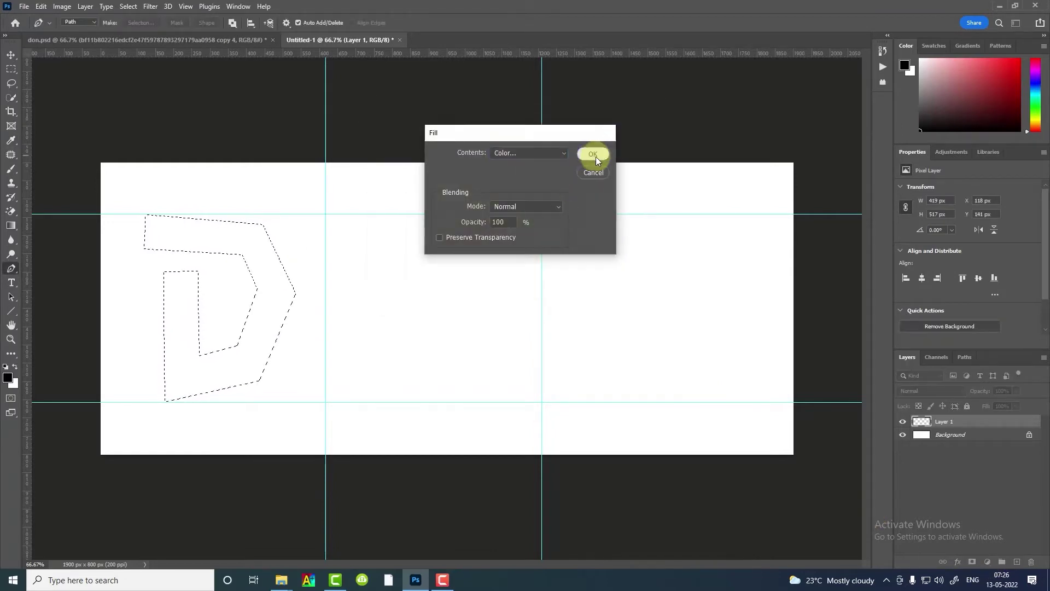
click(595, 156)
Refill the D with white, hide the Background layer, and reload the D as a selection.
click(903, 435)
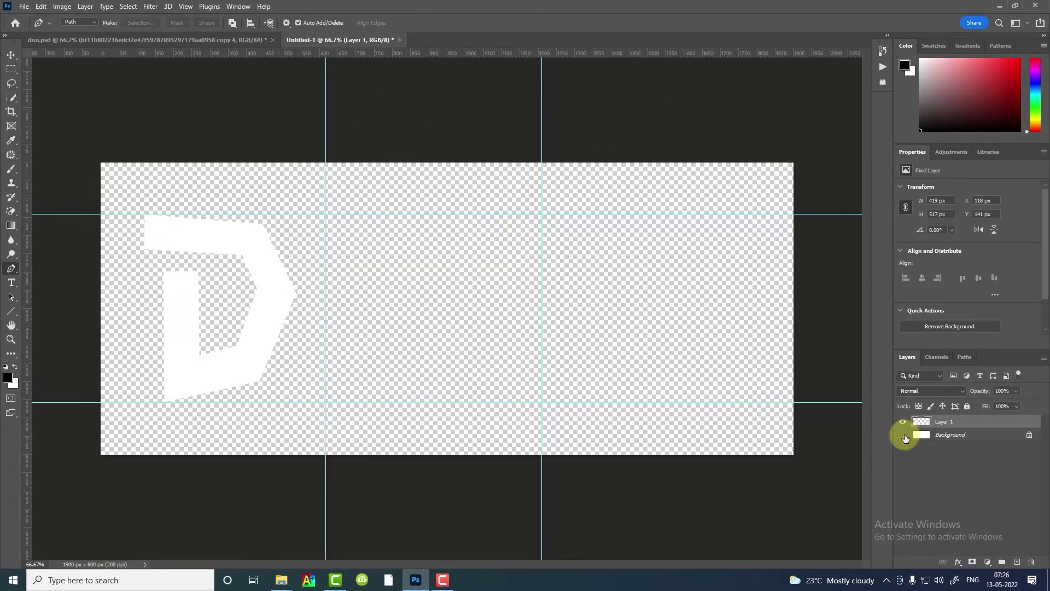
click(904, 435)
key(shift+F5)
click(528, 153)
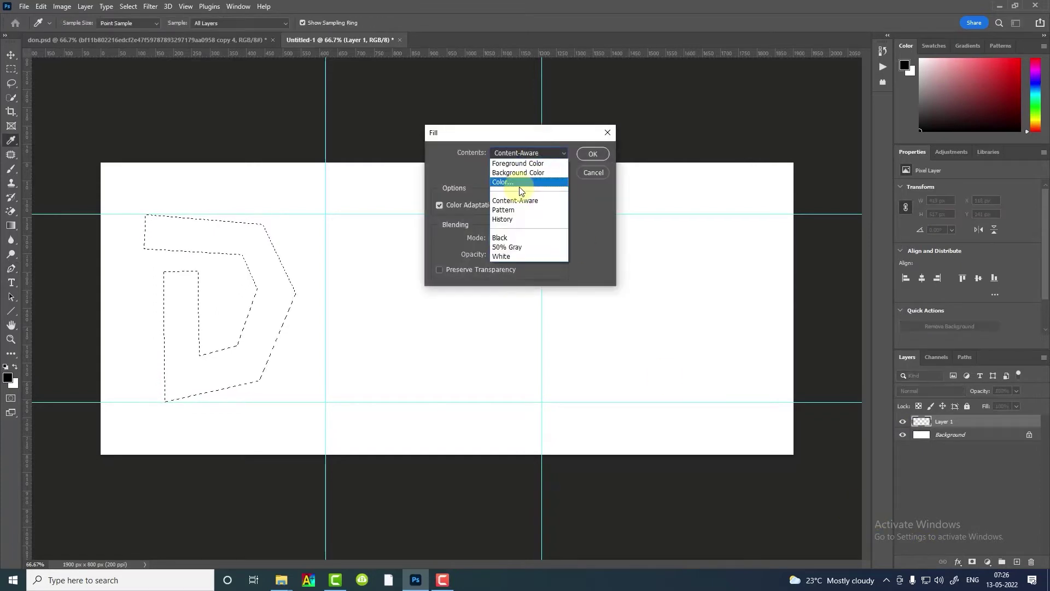
click(520, 185)
click(624, 125)
click(595, 155)
click(903, 435)
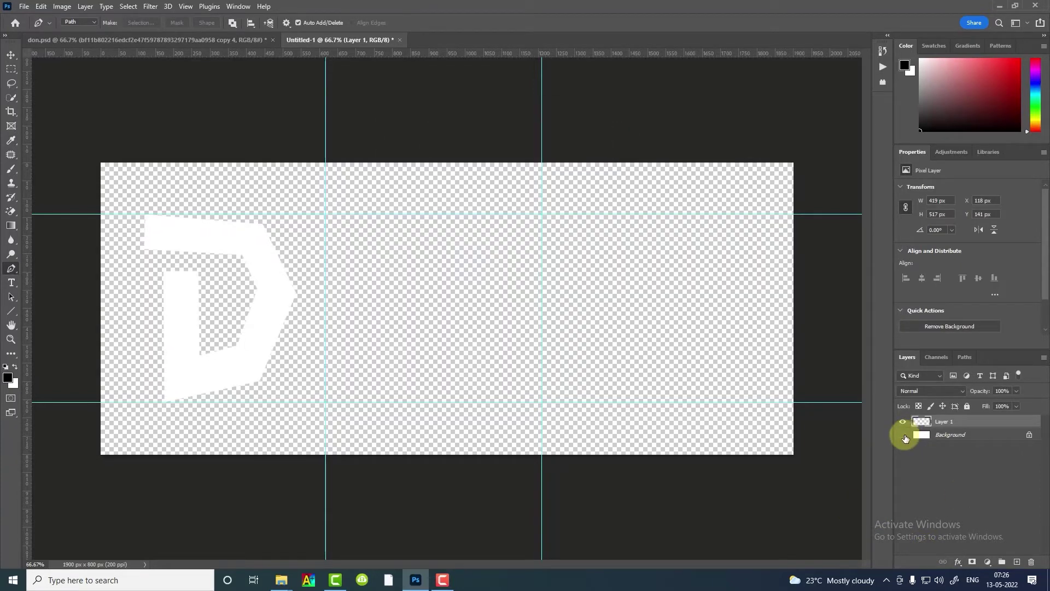
click(903, 435)
click(904, 435)
ctrl+click(922, 421)
Isolate the D's stem with the Polygonal Lasso and copy it to its own layer.
click(11, 83)
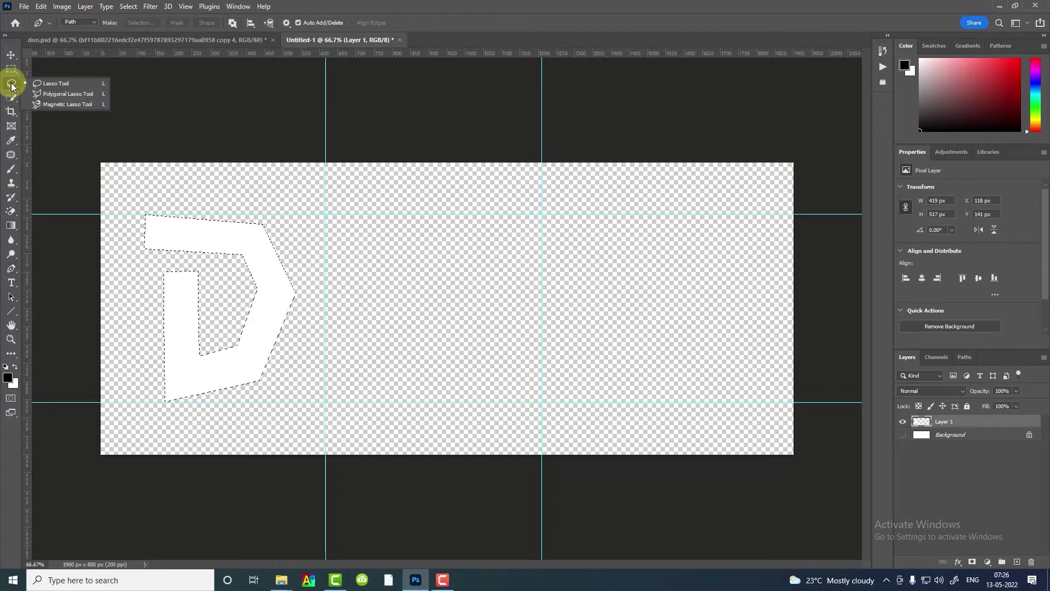
click(43, 94)
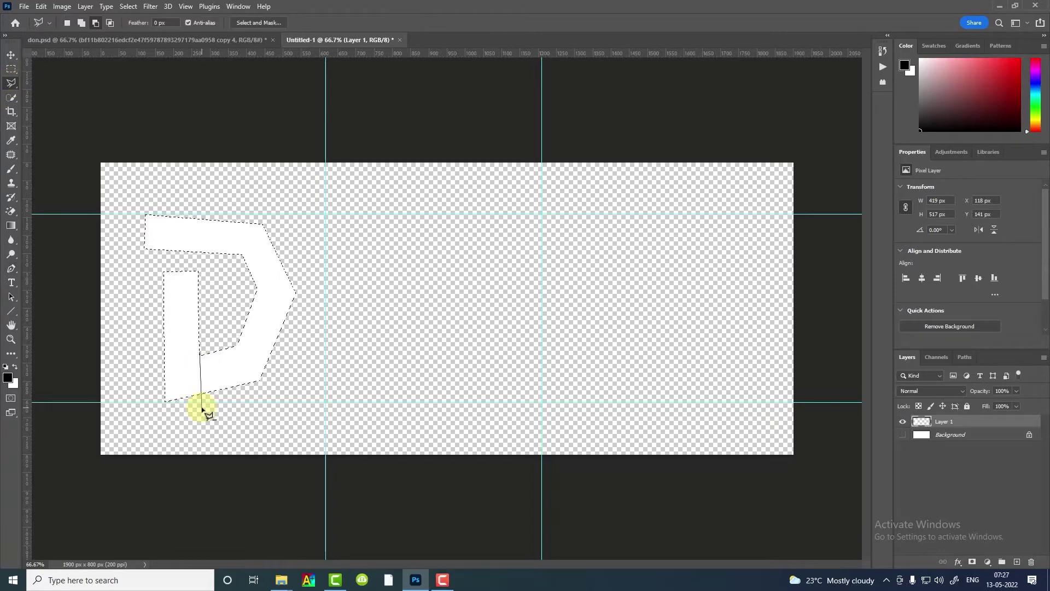
click(295, 419)
click(339, 315)
click(319, 213)
click(248, 182)
click(136, 182)
click(119, 221)
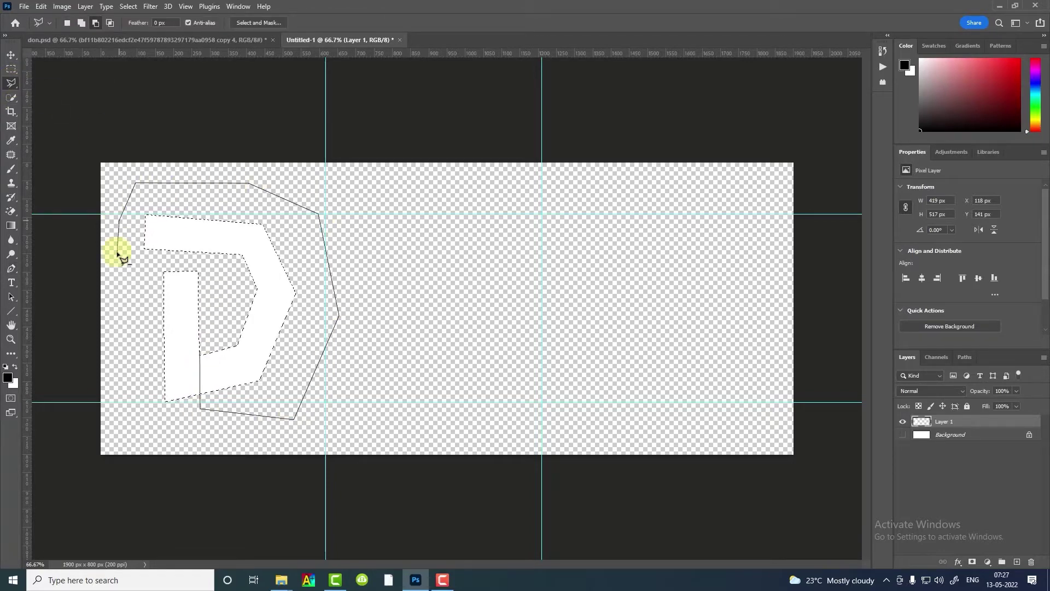
double_click(218, 302)
key(ctrl+j)
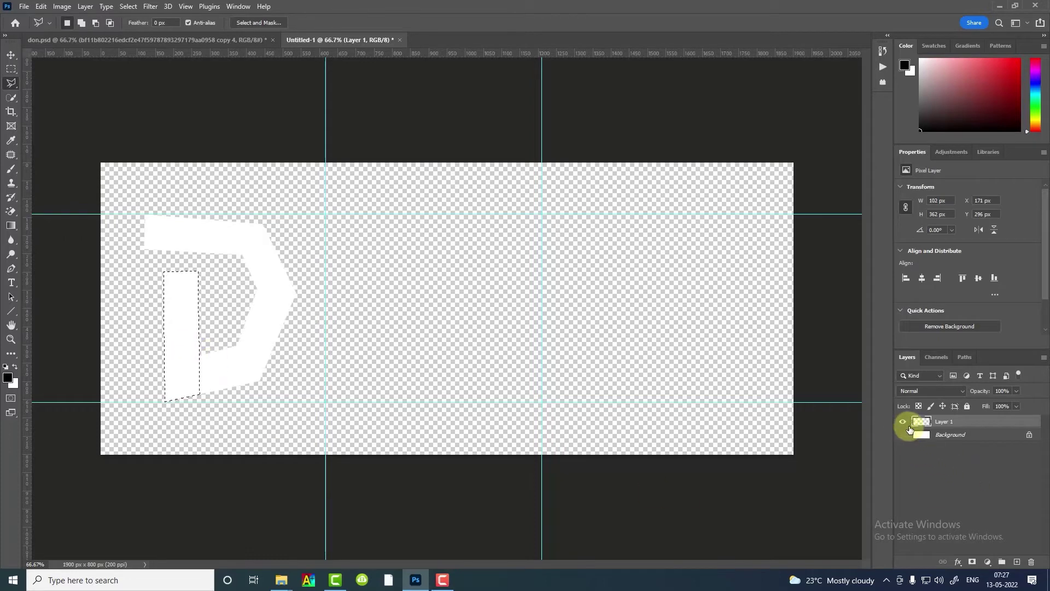
Reload the D, cut away its body, and copy the top bar to a new layer.
ctrl+click(910, 427)
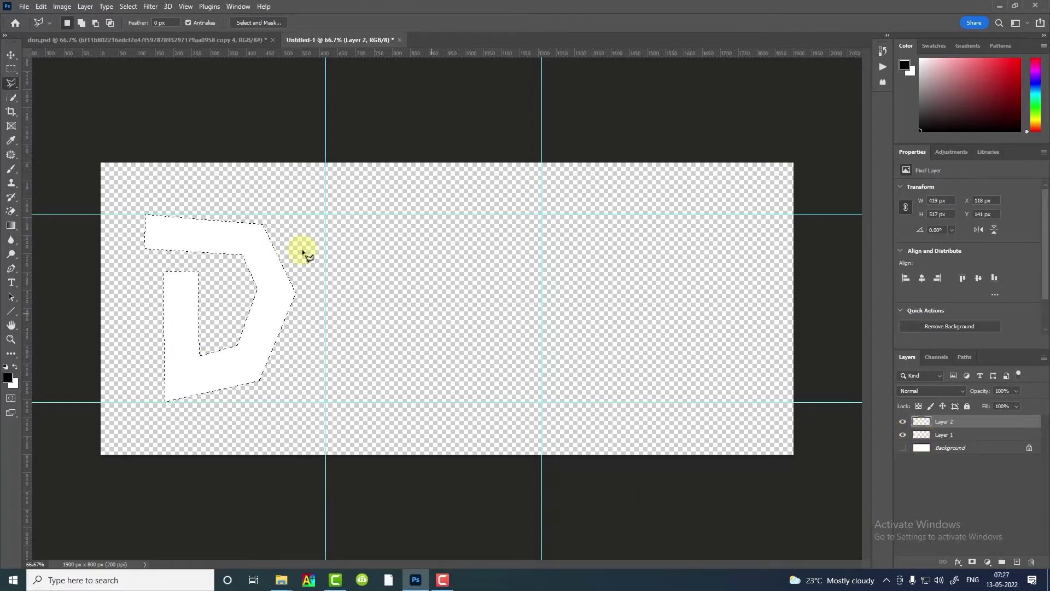
click(229, 254)
click(341, 258)
click(320, 336)
click(264, 411)
click(156, 430)
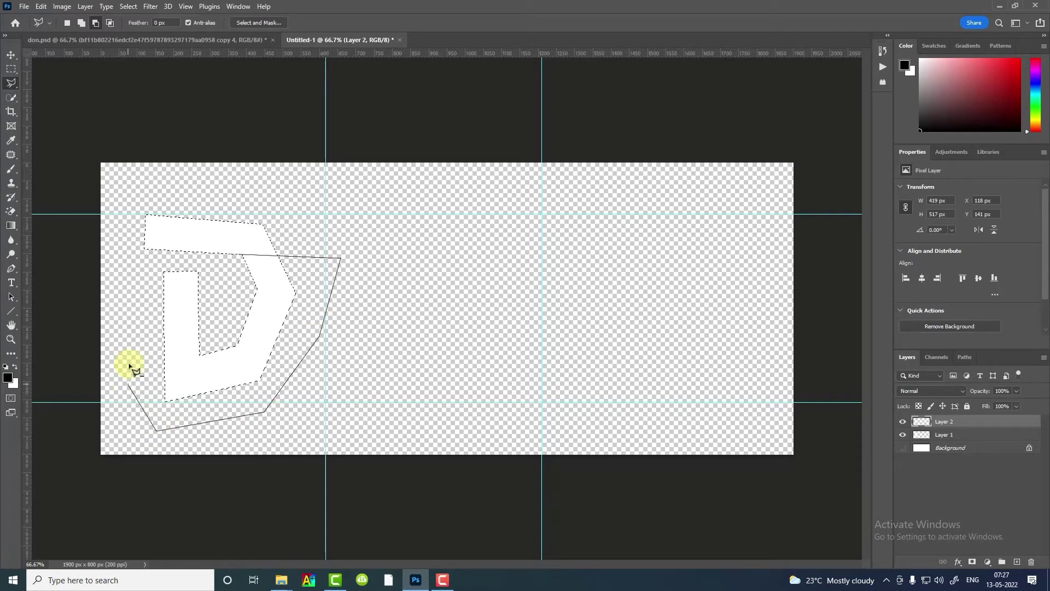
scroll(240, 254, up, 1)
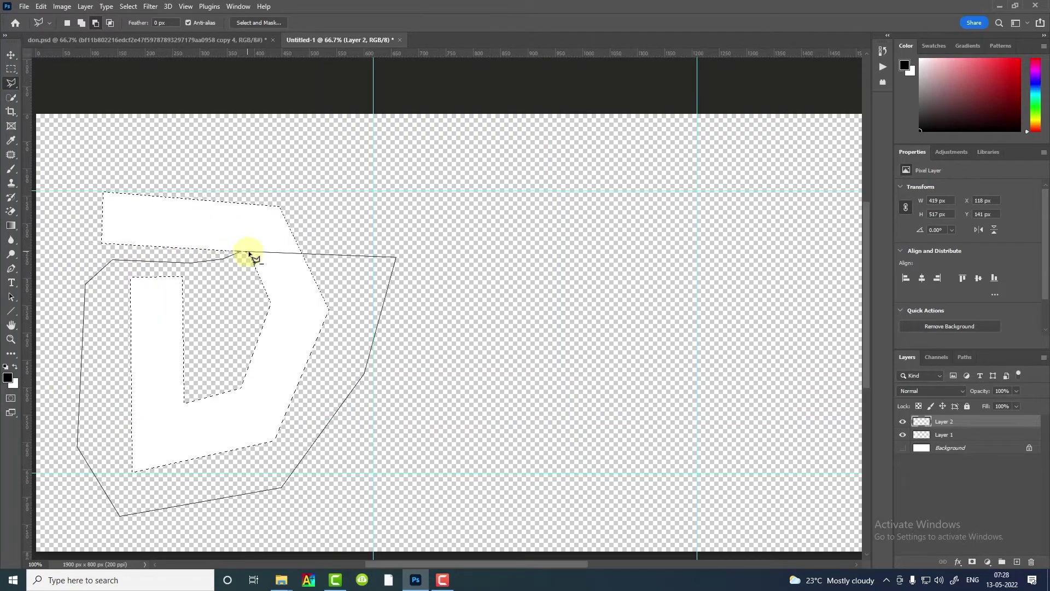
double_click(269, 255)
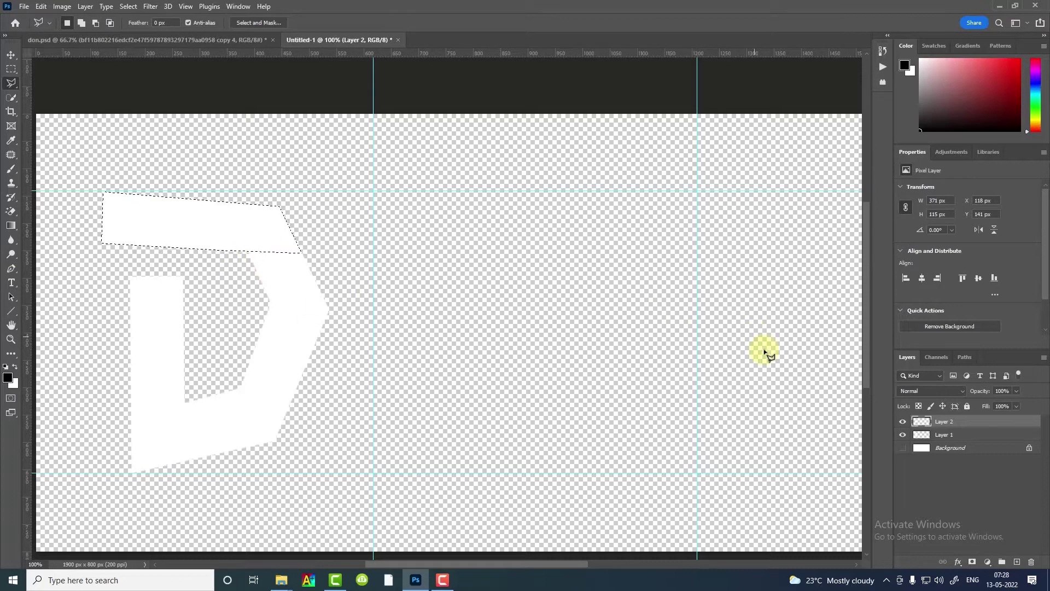
click(919, 434)
key(ctrl+j)
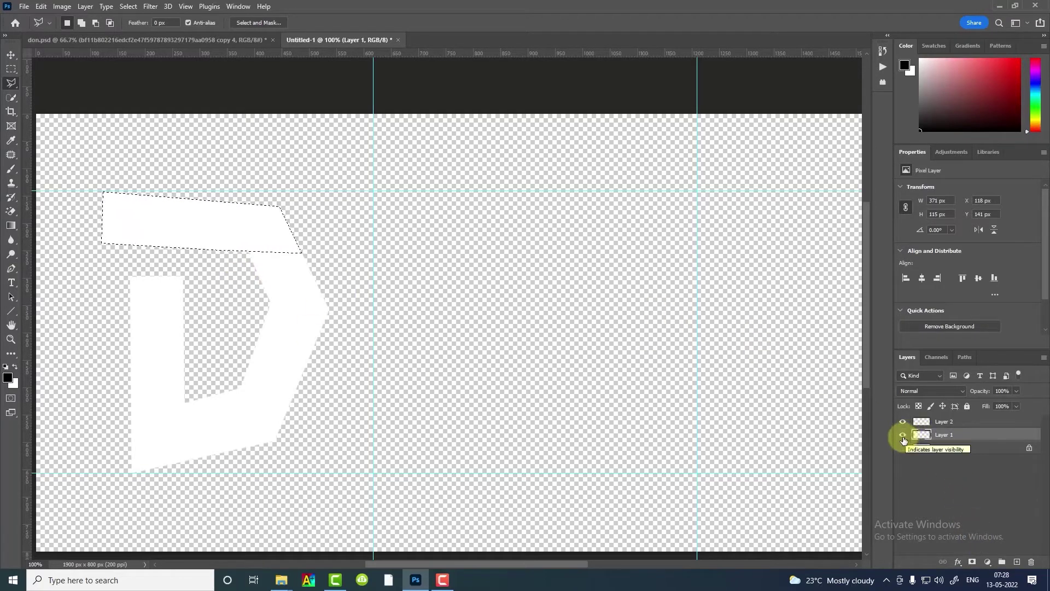
Check each D piece's visibility, then show and select the white Background layer.
click(903, 434)
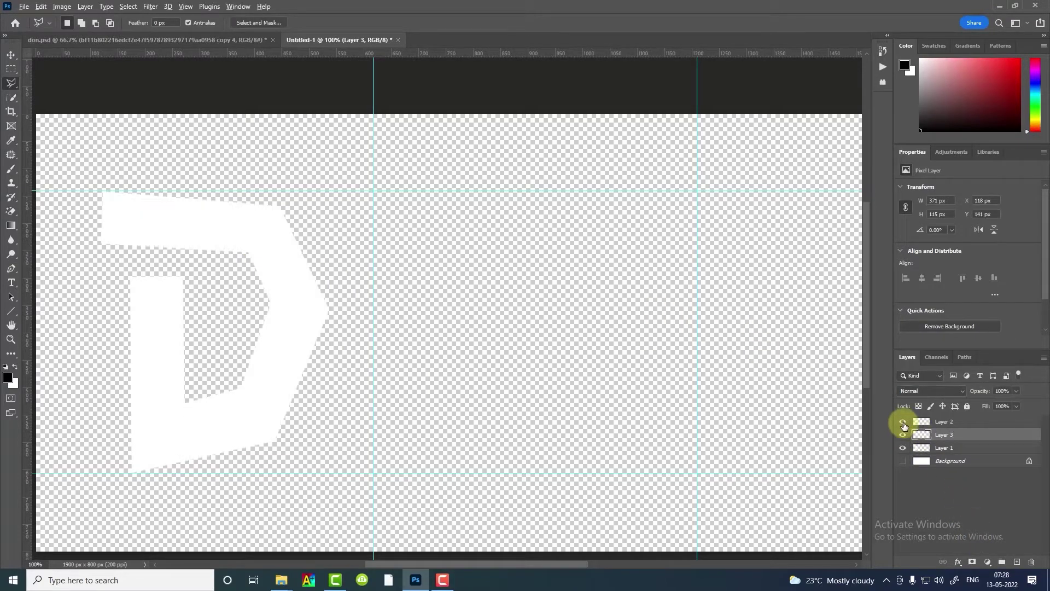
click(903, 427)
click(903, 427)
click(903, 432)
click(921, 461)
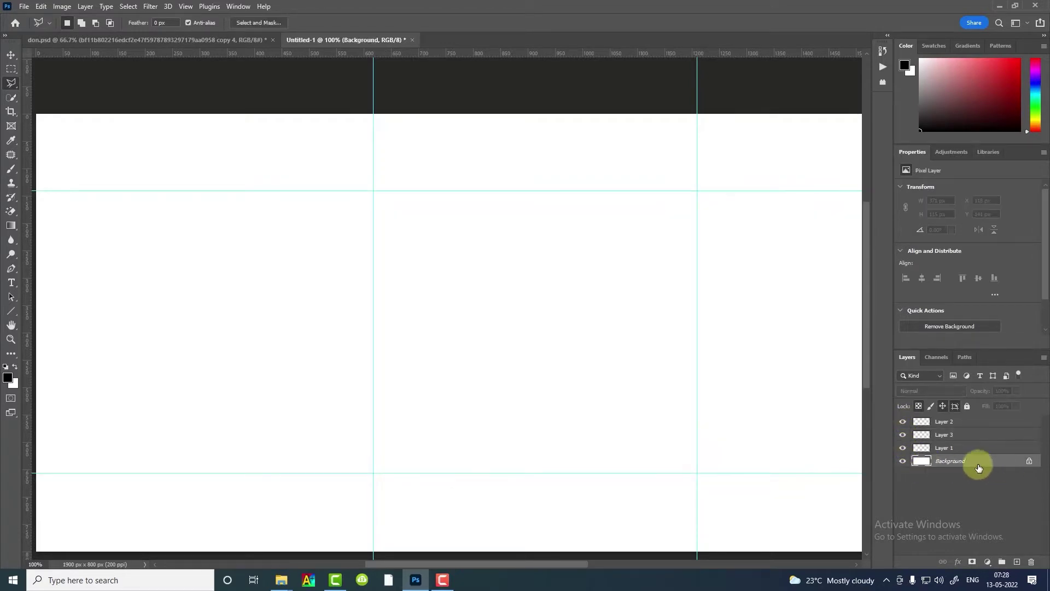
Fill the Background layer with black.
key(shift+F5)
click(469, 259)
click(622, 128)
click(593, 154)
key(l)
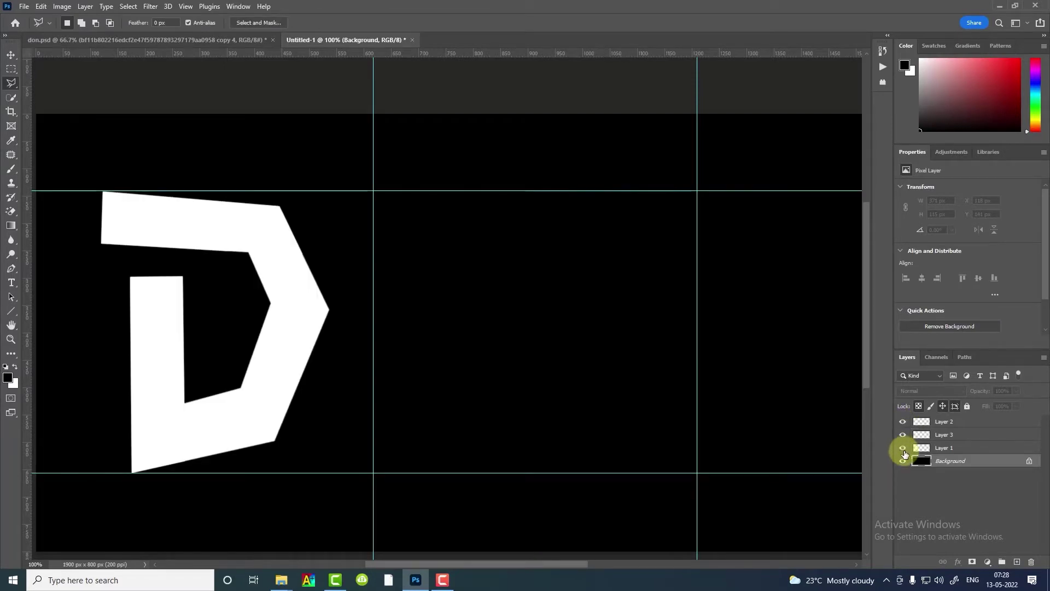
Shade the D's bottom bar and right diagonal with dark gradients on a layer named Shadow.
click(903, 435)
click(902, 434)
drag(904, 440, 904, 443)
click(903, 434)
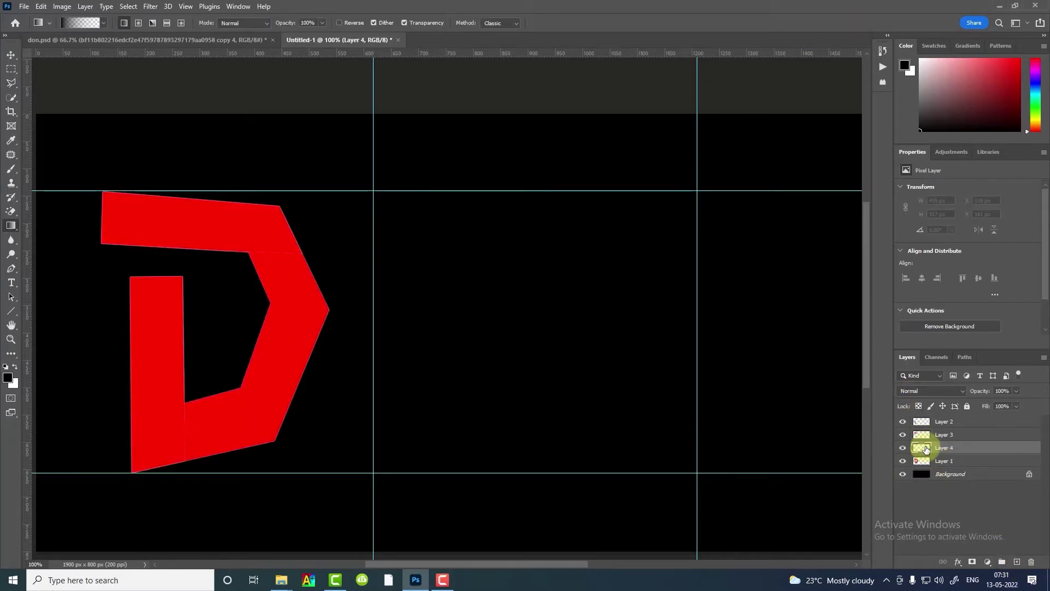
drag(172, 435, 233, 432)
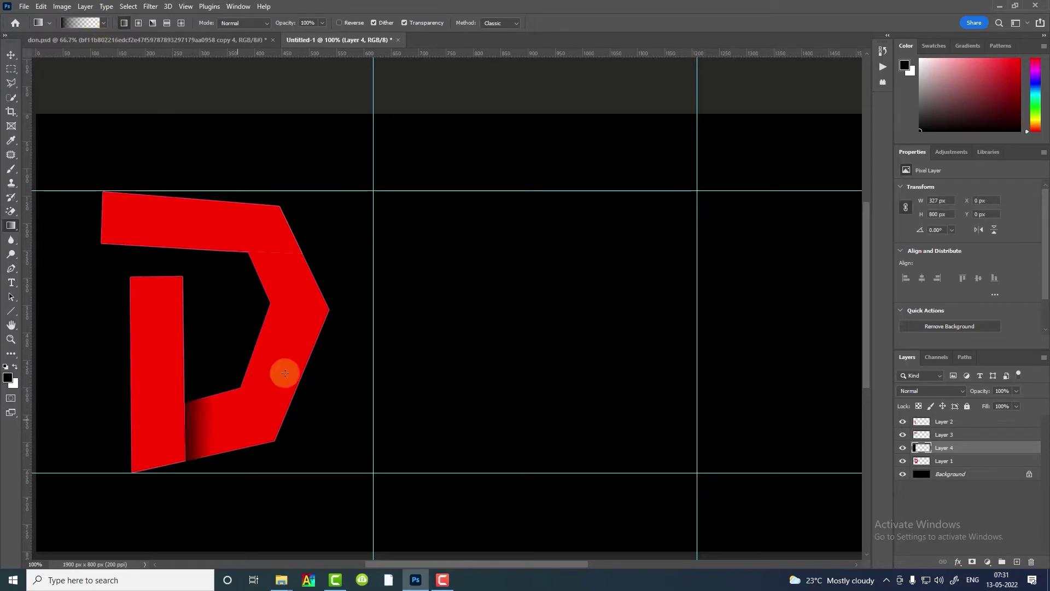
drag(283, 239, 287, 299)
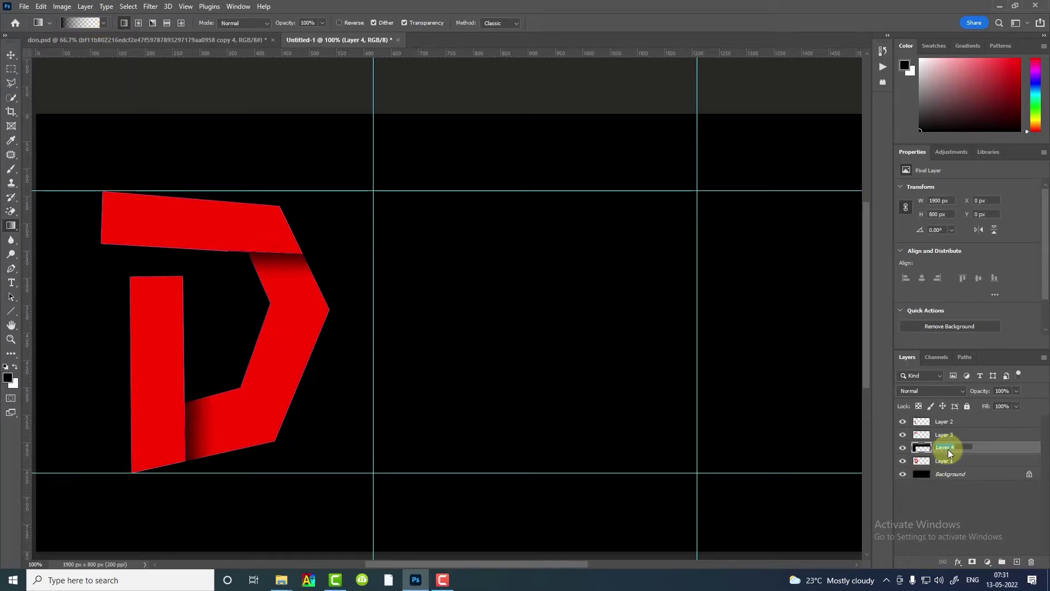
text(Shadow)
click(944, 494)
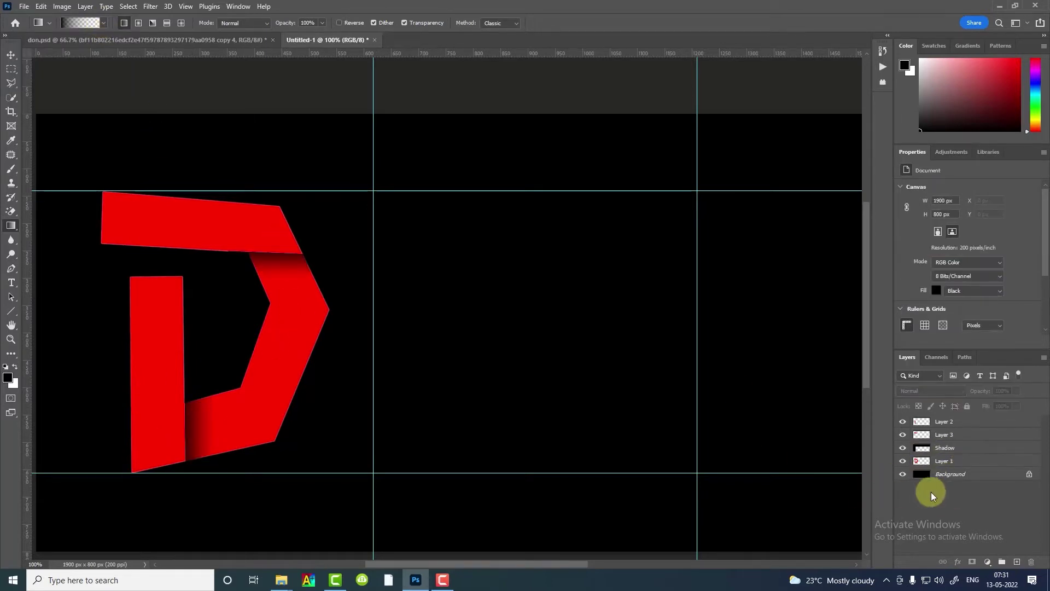
Group all the D's layers into a group named 'D - letter'.
click(953, 466)
shift+click(1024, 421)
key(ctrl+g)
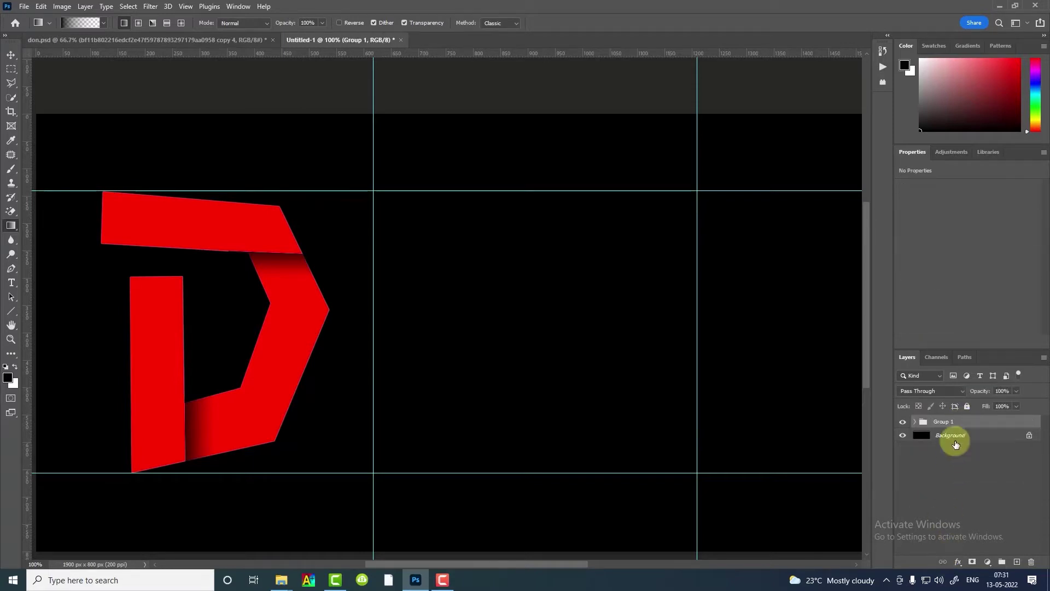
double_click(949, 422)
text(D)
text( - letter)
click(927, 480)
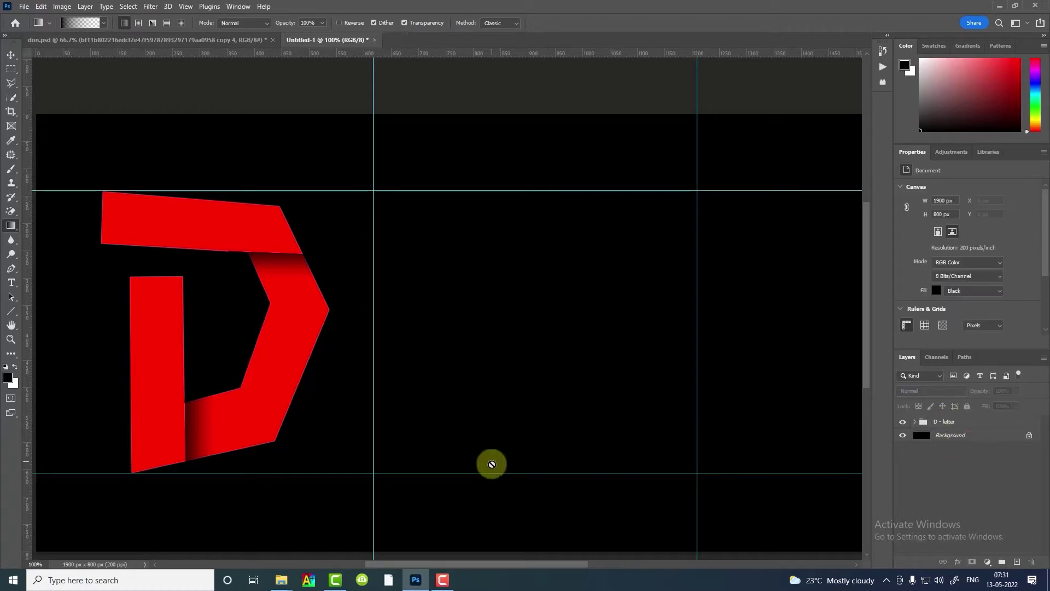
Place the Texture image rotated 90°, scale it over the D, and clip it to the group.
click(309, 536)
mouse_move(547, 135)
mouse_down()
mouse_move(471, 428)
mouse_move(417, 578)
mouse_move(417, 380)
mouse_move(239, 384)
mouse_up()
right_click(311, 335)
click(333, 429)
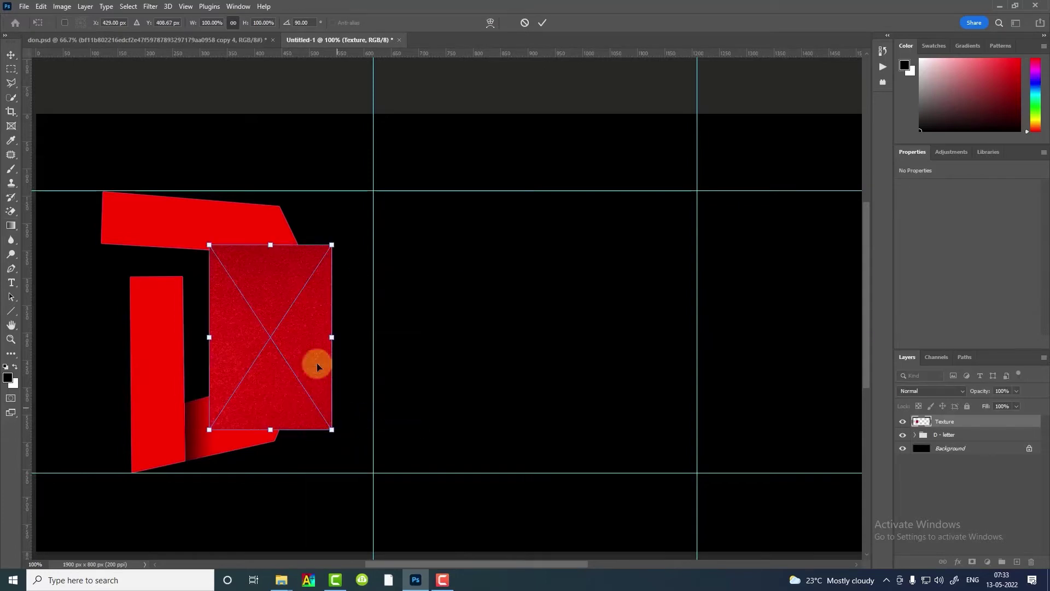
mouse_move(317, 366)
mouse_down()
mouse_move(204, 274)
mouse_move(330, 295)
mouse_move(297, 333)
mouse_up()
key(Return)
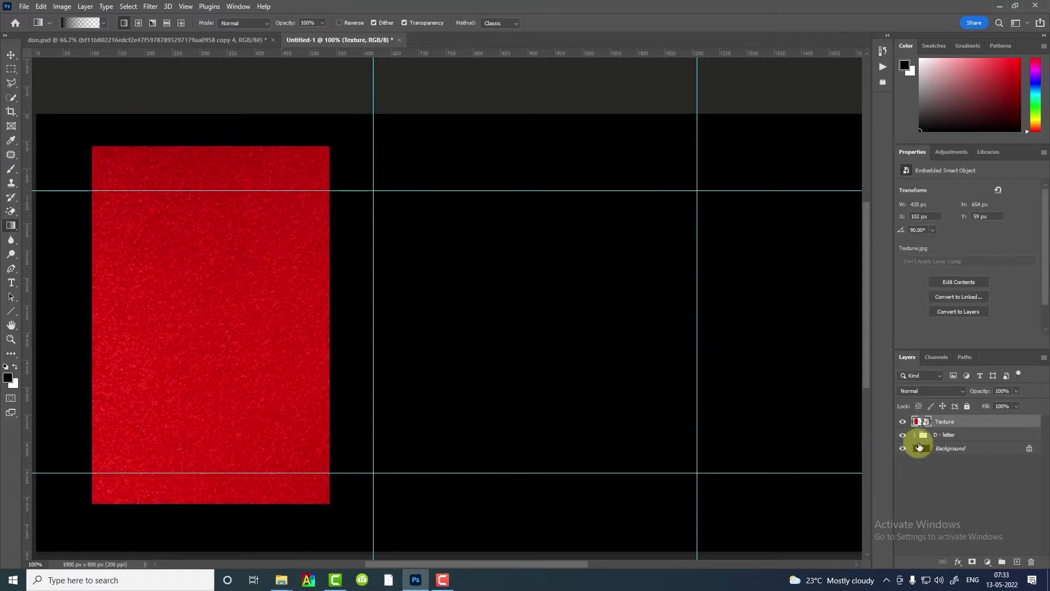
key(ctrl+alt+g)
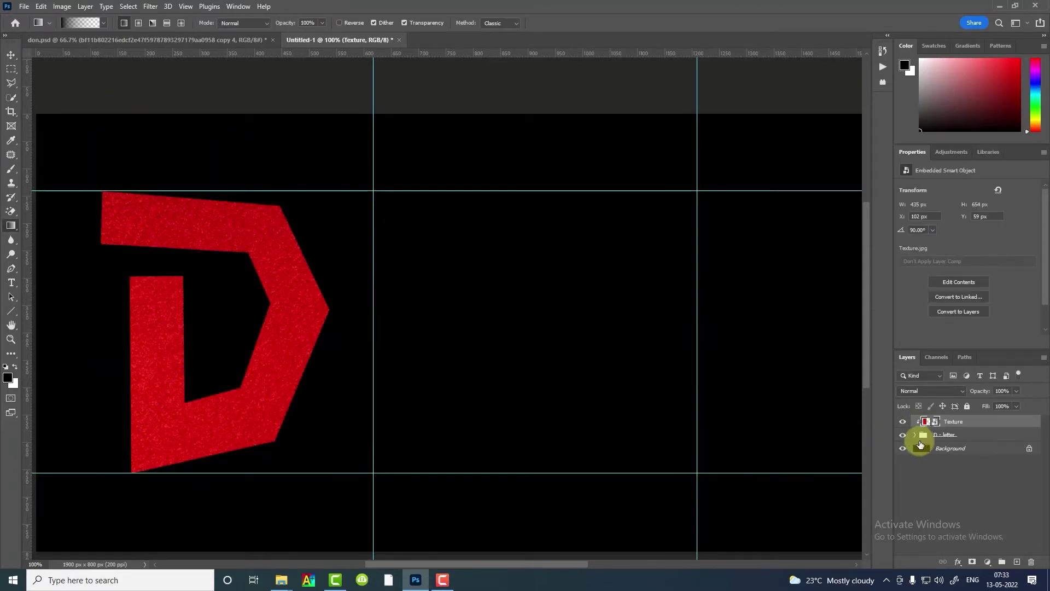
Set the Texture layer to Multiply blending and bring in the Algorithms image.
click(930, 391)
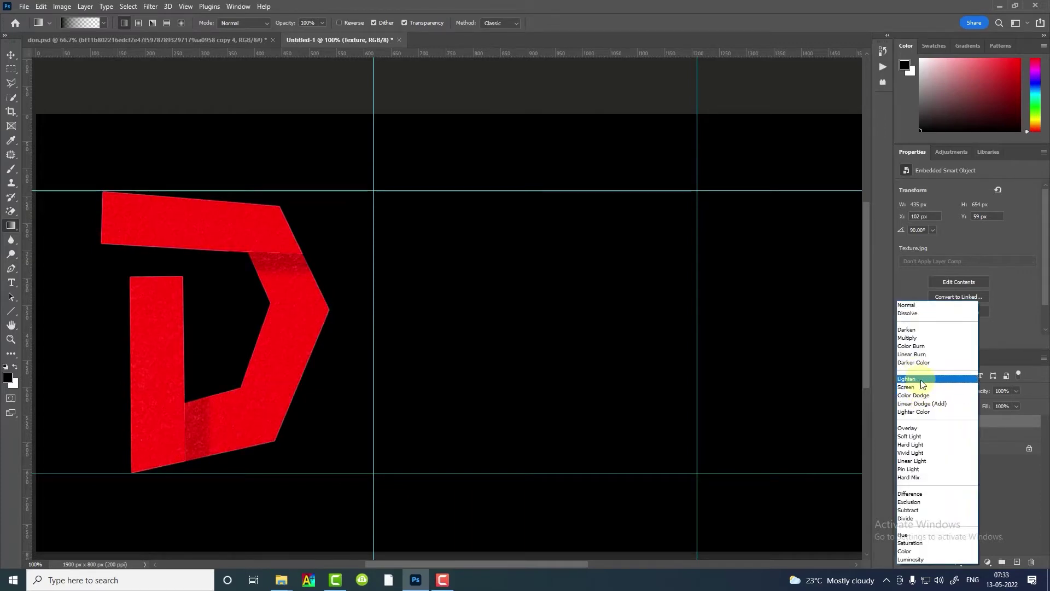
click(912, 337)
click(922, 487)
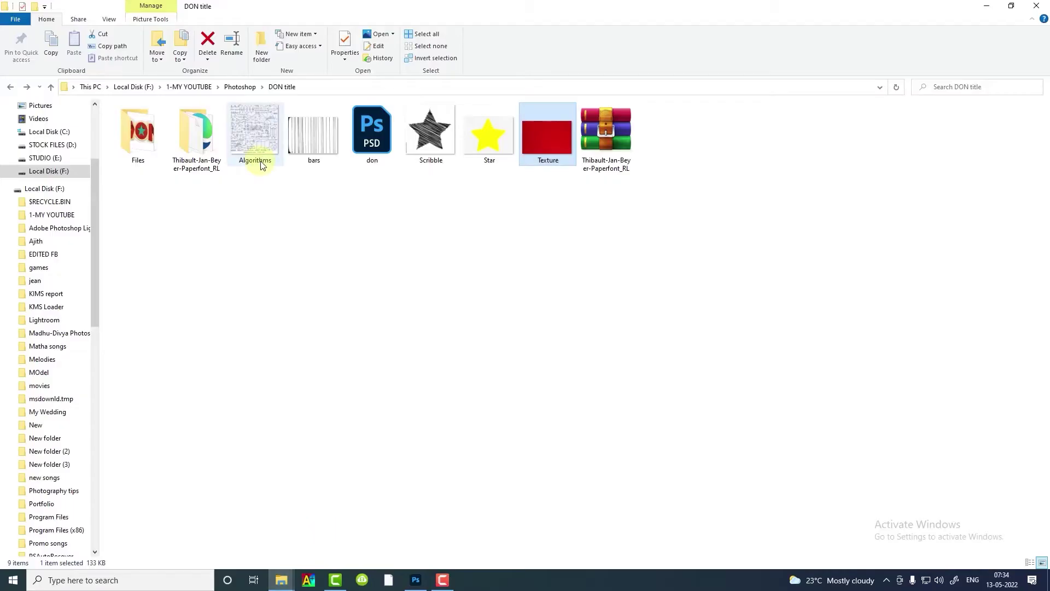
mouse_move(258, 162)
mouse_down()
mouse_move(352, 372)
mouse_move(219, 351)
mouse_up()
Enlarge and position the Algorithms image over the D, then clip it.
key(ctrl+minus)
key(ctrl+minus)
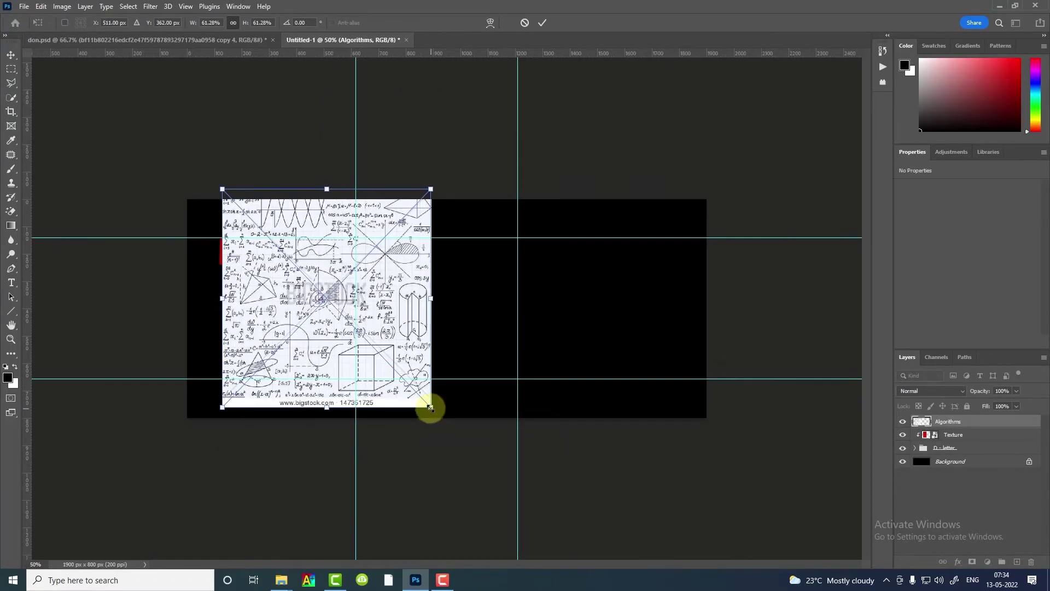
drag(430, 407, 461, 461)
drag(352, 316, 286, 258)
key(Return)
key(g)
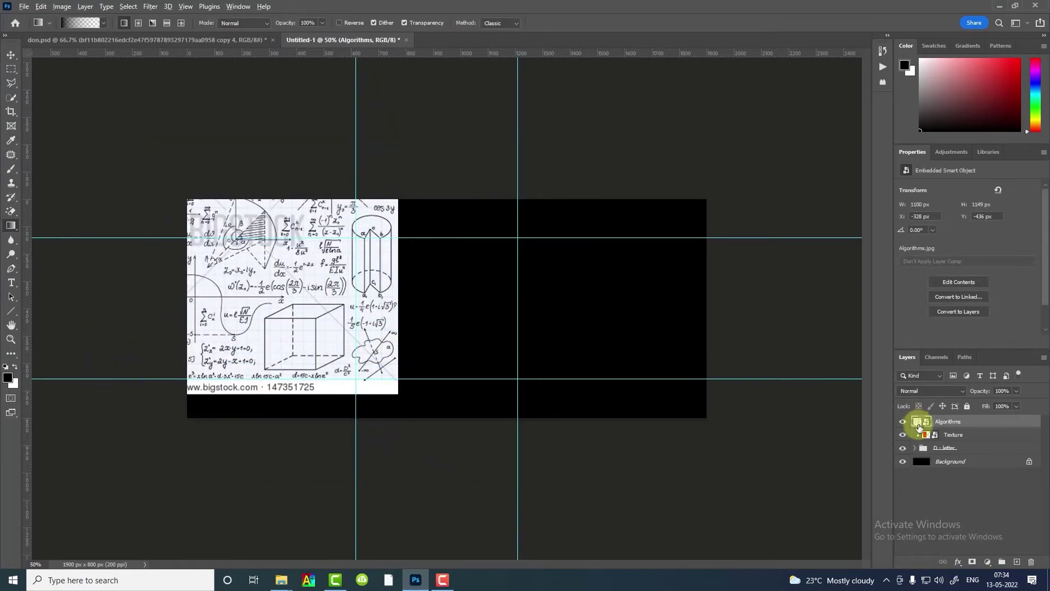
Set the Algorithms layer to Multiply blending at 25% opacity.
alt+click(919, 428)
click(930, 391)
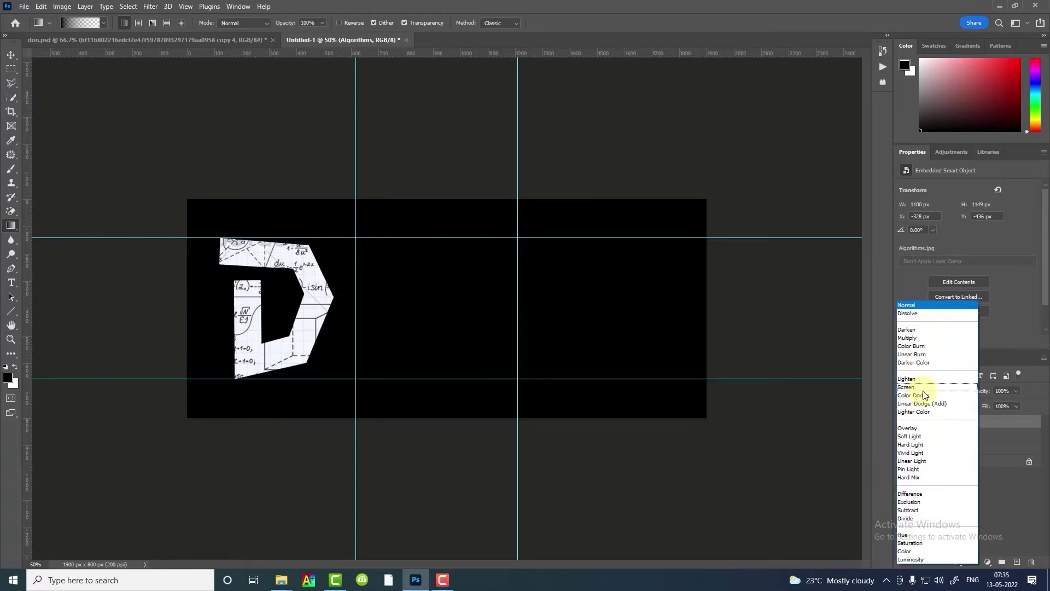
click(917, 338)
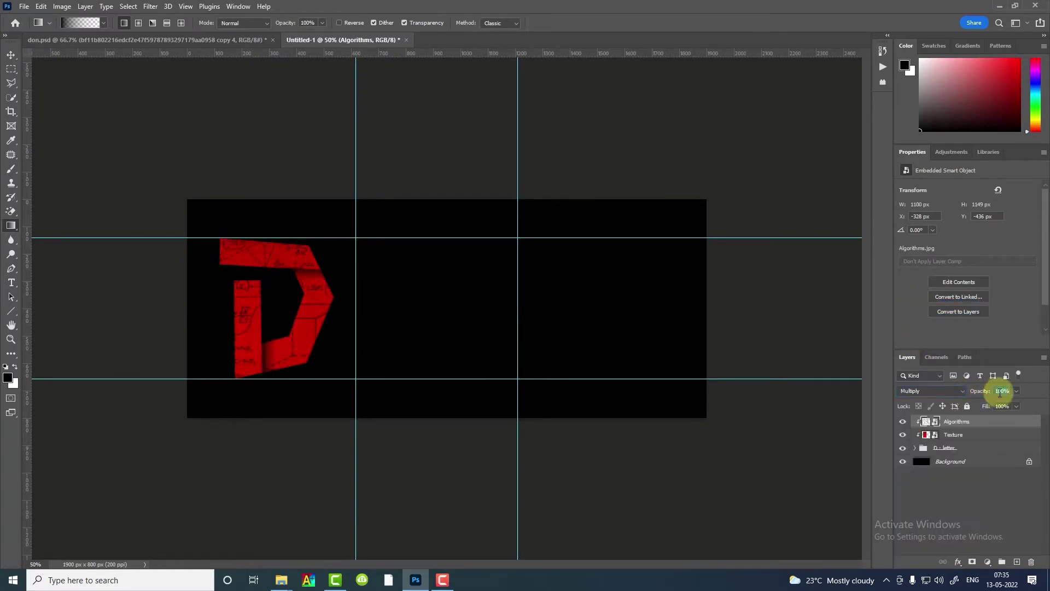
text(5)
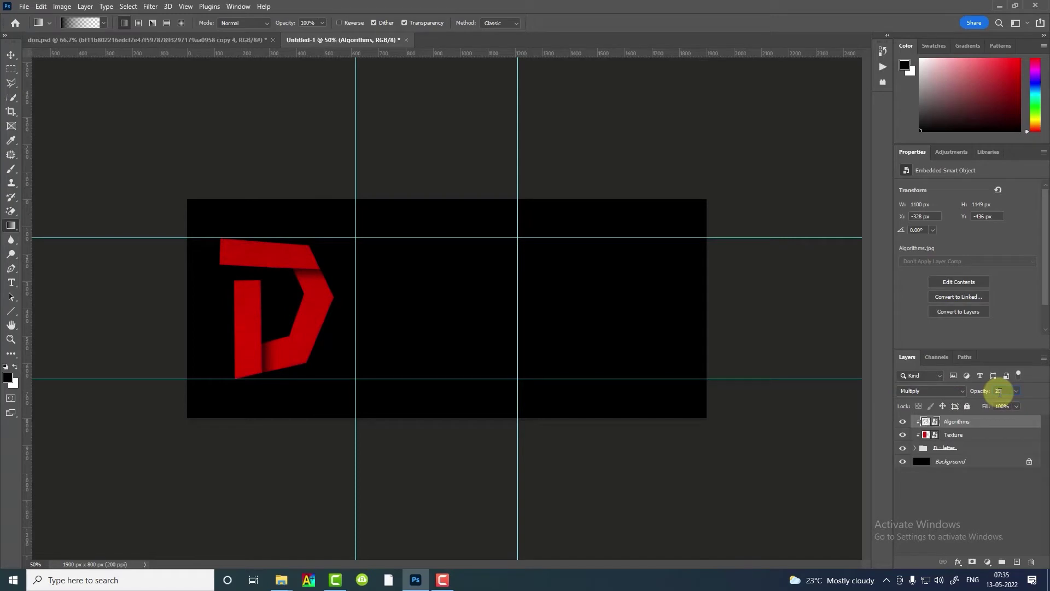
text(v)
Nudge the D on the canvas and start transforming the Algorithms overlay.
click(312, 344)
mouse_move(310, 322)
mouse_down()
mouse_move(335, 313)
mouse_move(283, 291)
mouse_up()
click(909, 422)
key(ctrl+t)
key(ctrl+plus)
key(ctrl+plus)
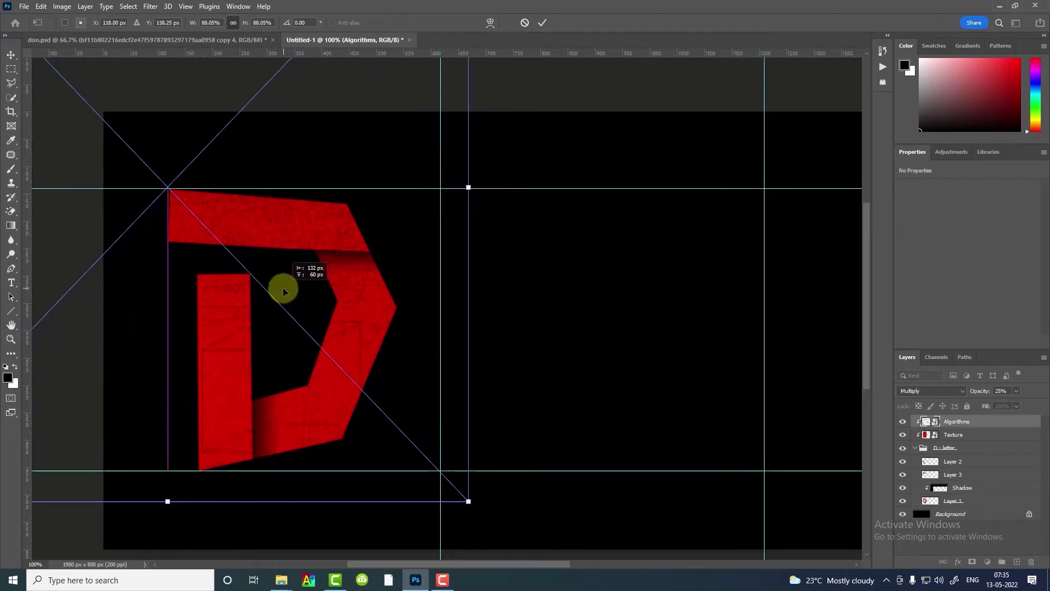
Enlarge the Algorithms overlay to about 102% and lower its fill to 84%.
drag(468, 187, 565, 199)
drag(481, 355, 472, 357)
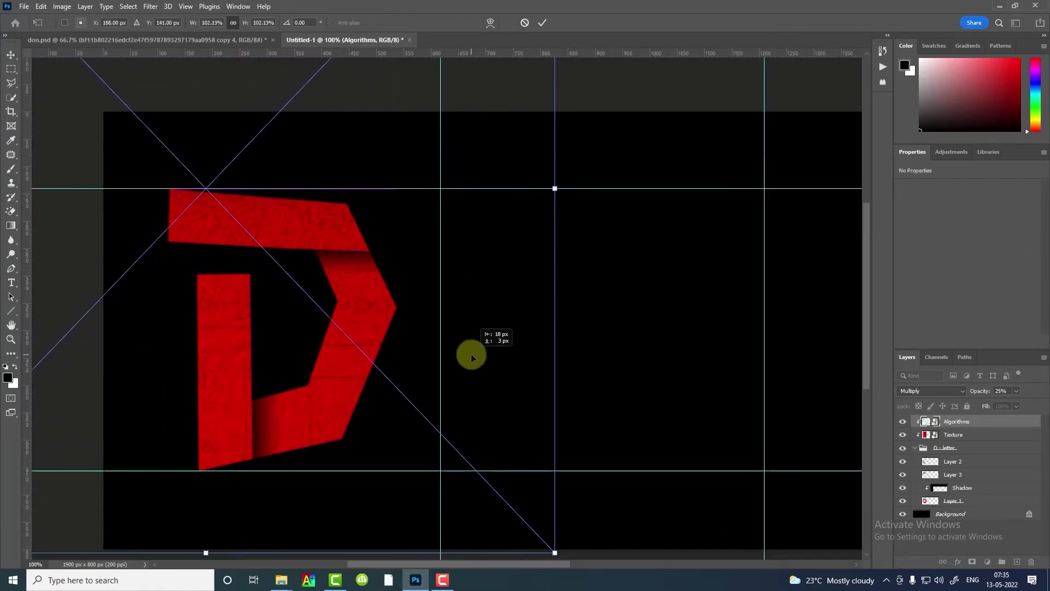
key(Return)
mouse_move(987, 407)
mouse_down()
mouse_move(966, 412)
mouse_move(985, 408)
mouse_up()
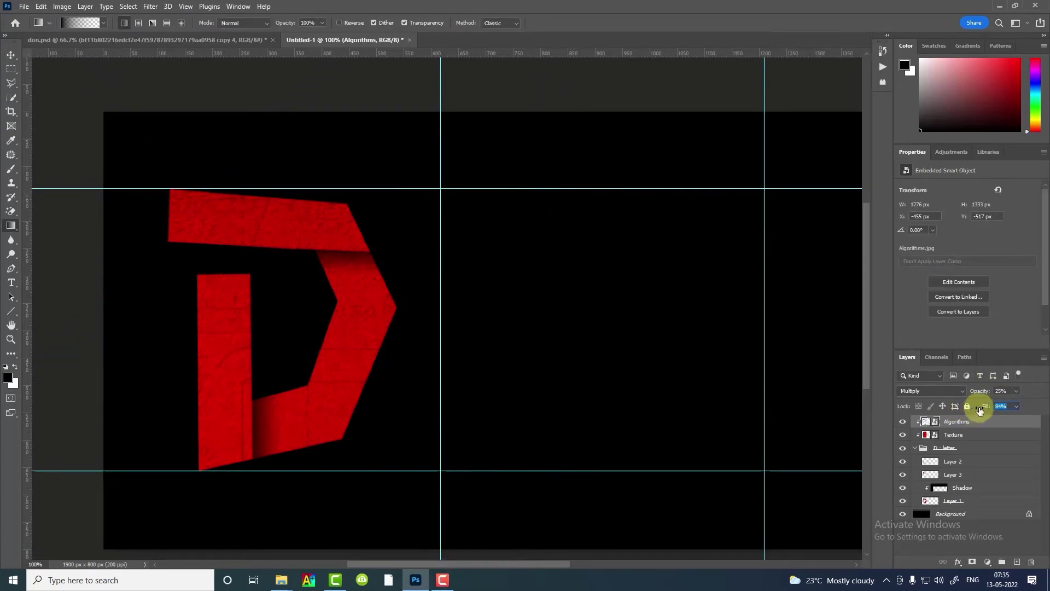
Select all layers from Layer 1 up to Algorithms for linking.
key(v)
key(ctrl+minus)
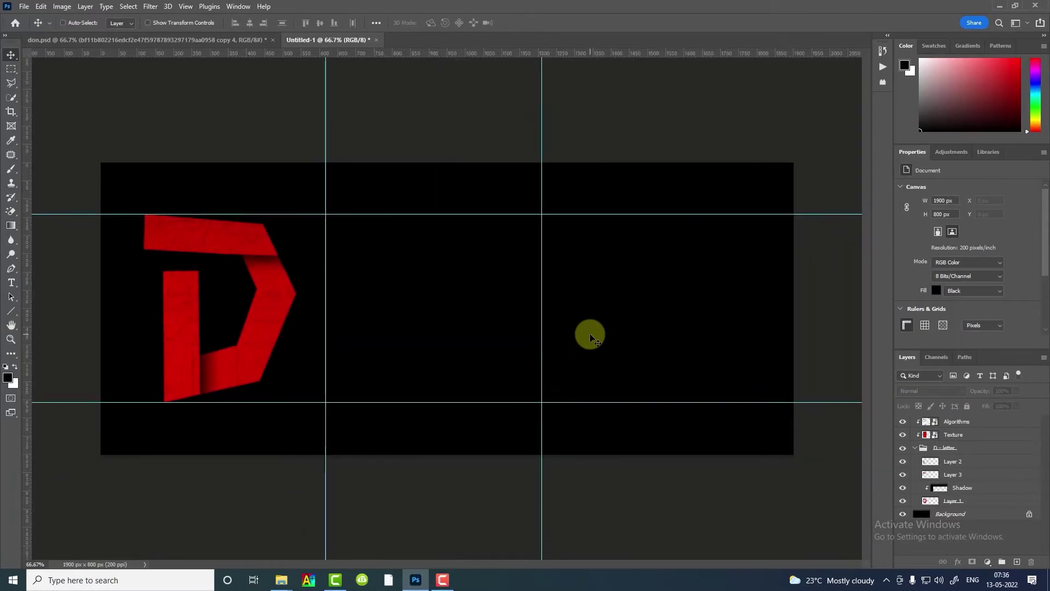
click(960, 500)
shift+click(962, 421)
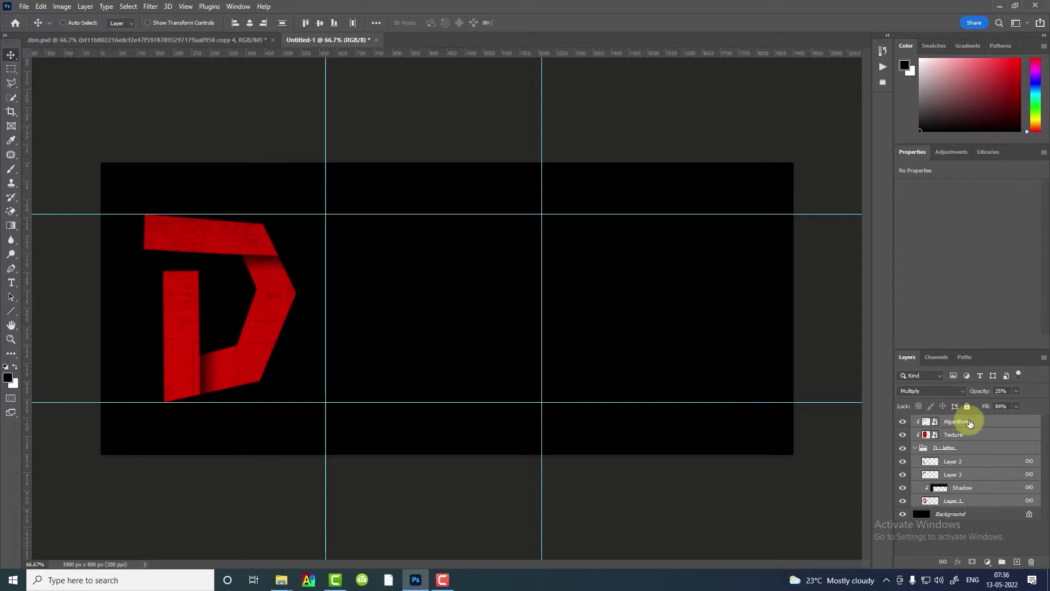
key(ctrl)
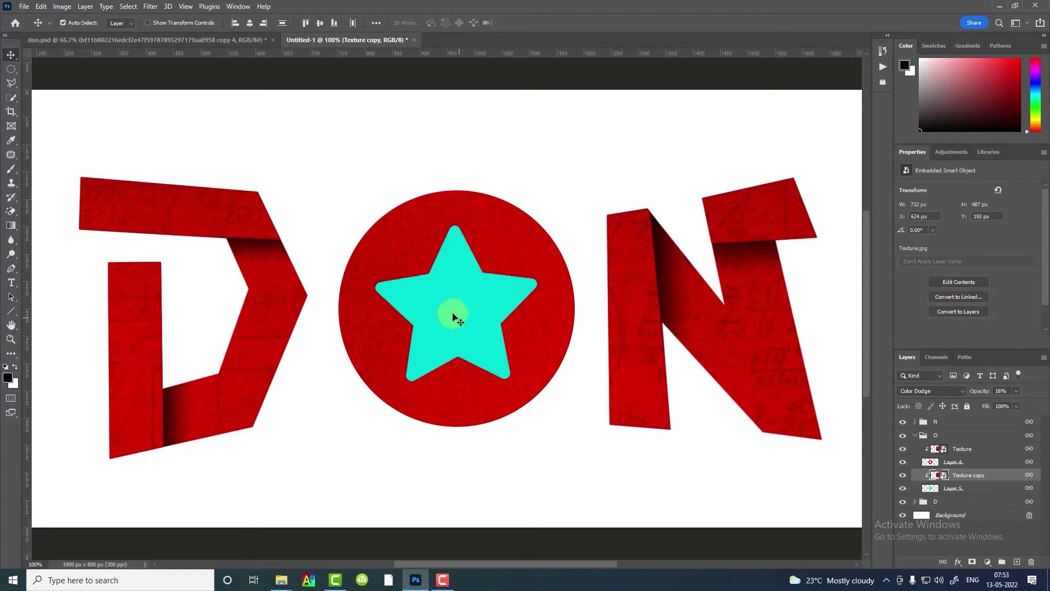
Add a new layer and paint a tiny test mark on the star with a 1 px brush.
key(b)
ctrl+click(1017, 562)
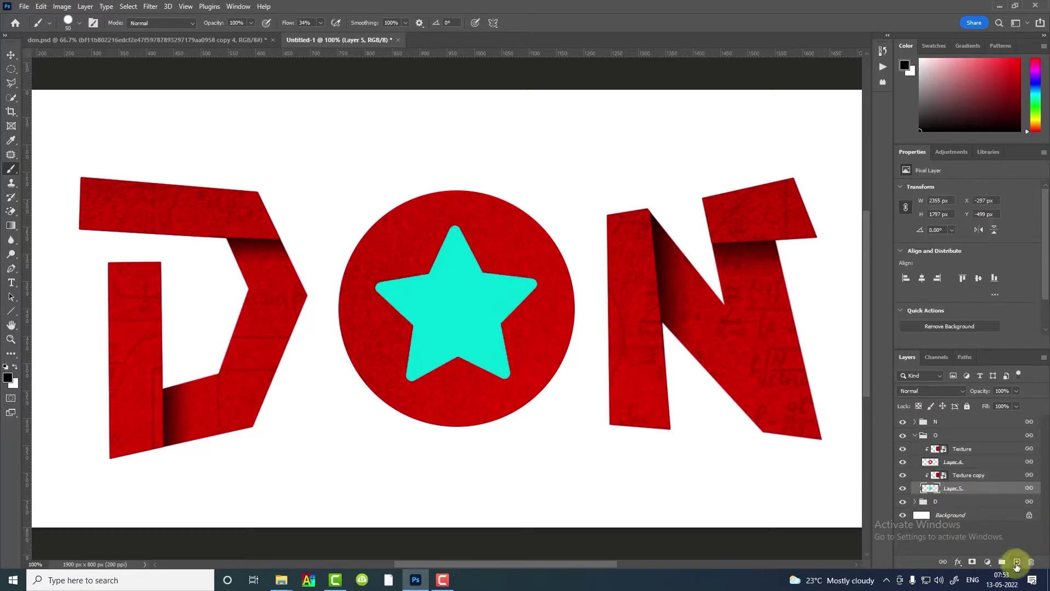
right_click(498, 411)
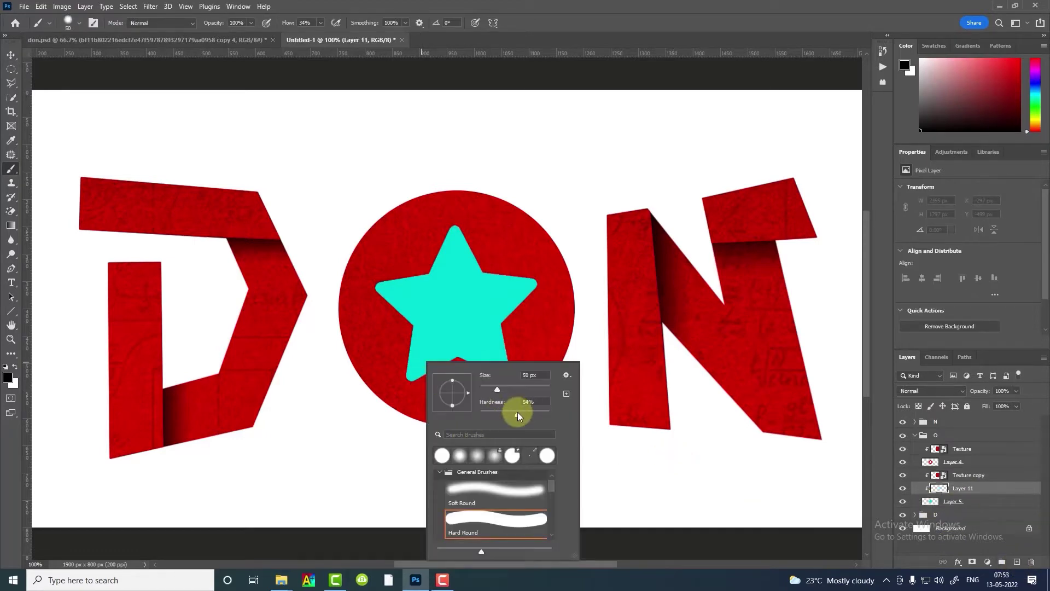
drag(497, 389, 481, 389)
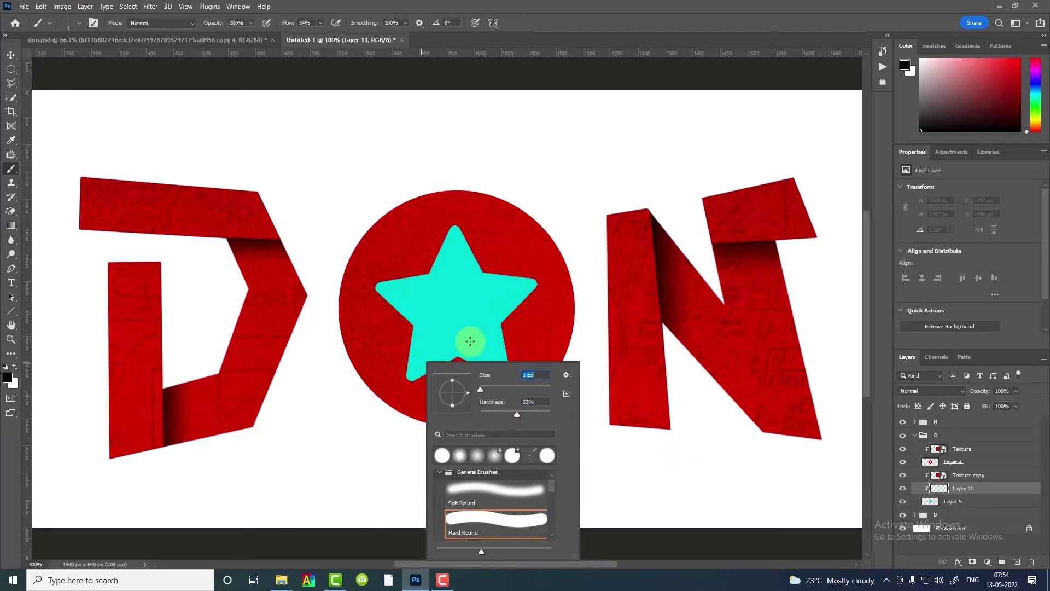
drag(470, 342, 476, 342)
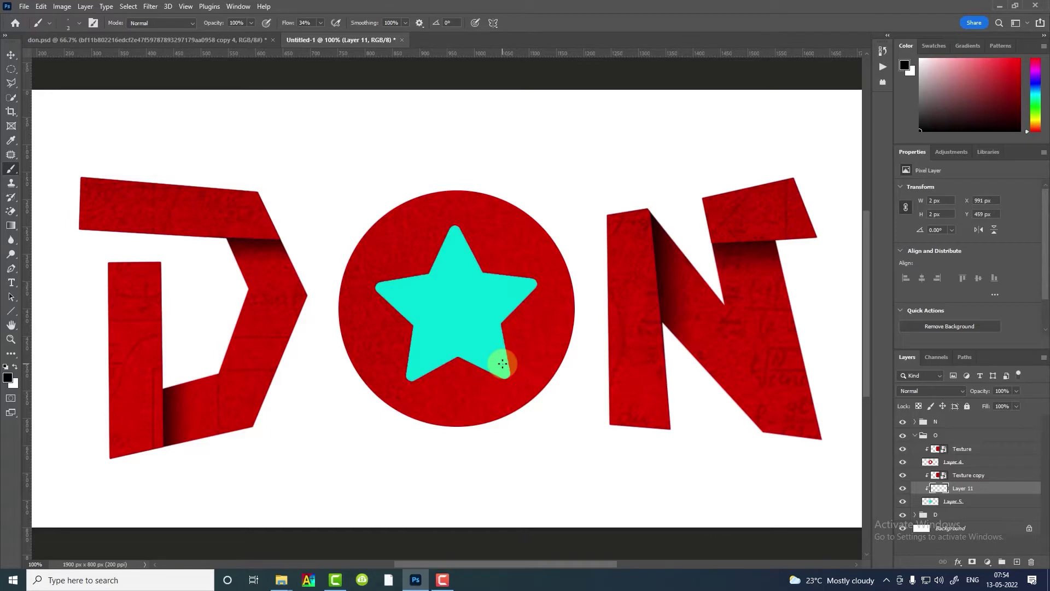
Scribble black pencil hatching over the star's lower edge, left arm, centre and right side on Layer 11.
key(ctrl+minus)
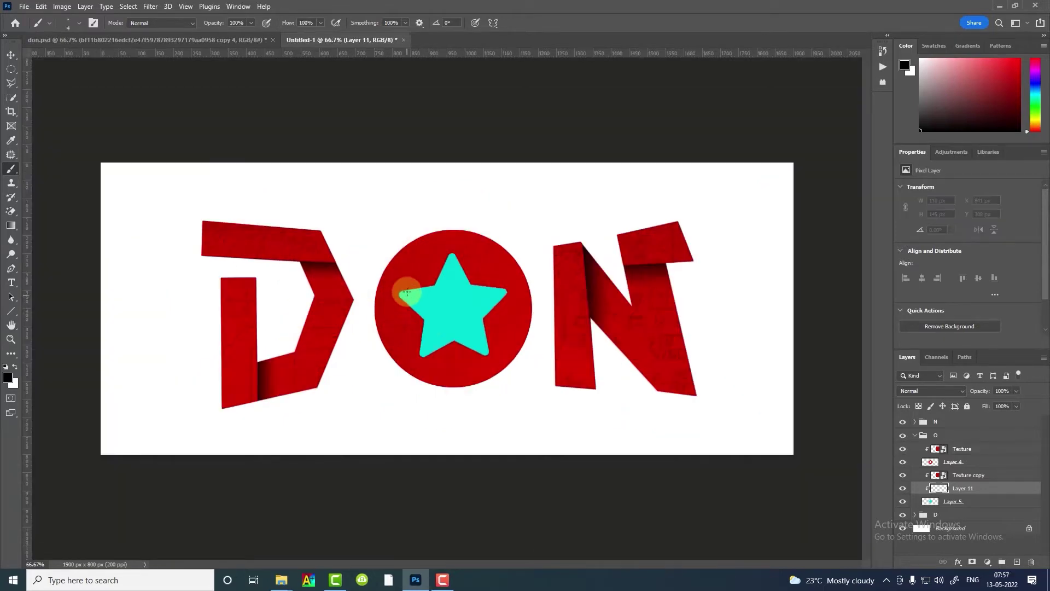
key(shift+0)
drag(422, 358, 446, 335)
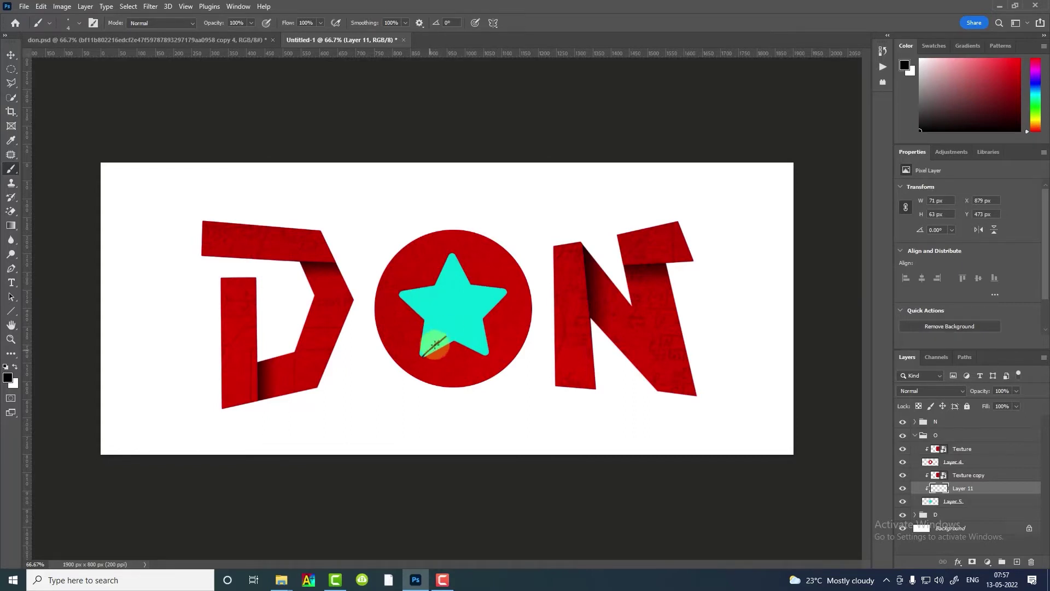
mouse_move(435, 344)
mouse_down()
mouse_move(448, 335)
mouse_move(486, 354)
mouse_move(480, 319)
mouse_move(503, 290)
mouse_move(465, 289)
mouse_move(452, 254)
mouse_move(405, 297)
mouse_move(421, 353)
mouse_move(422, 327)
mouse_move(402, 296)
mouse_up()
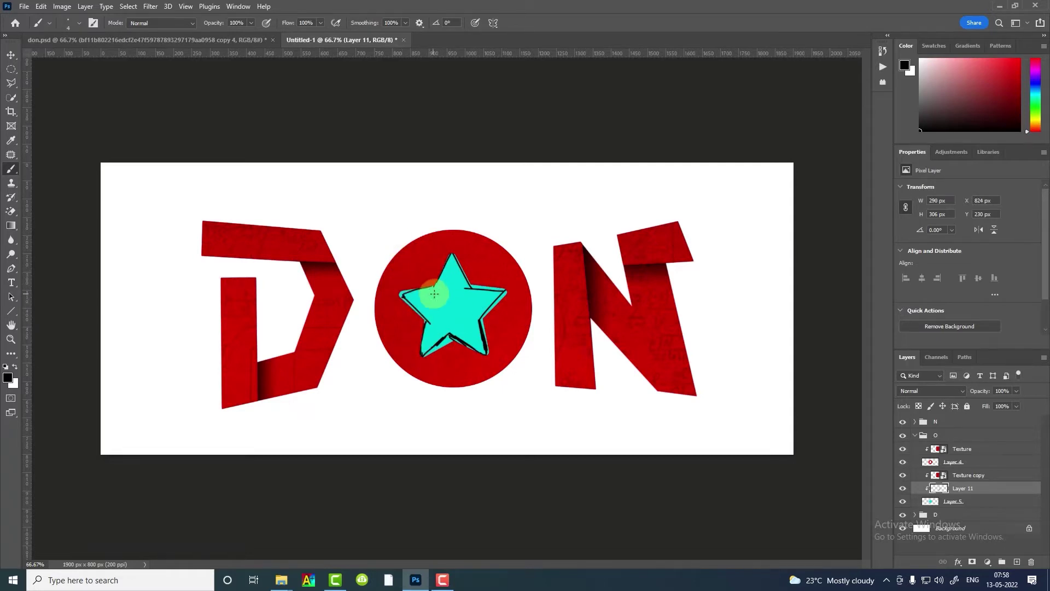
key(shift+b)
key(ctrl+plus)
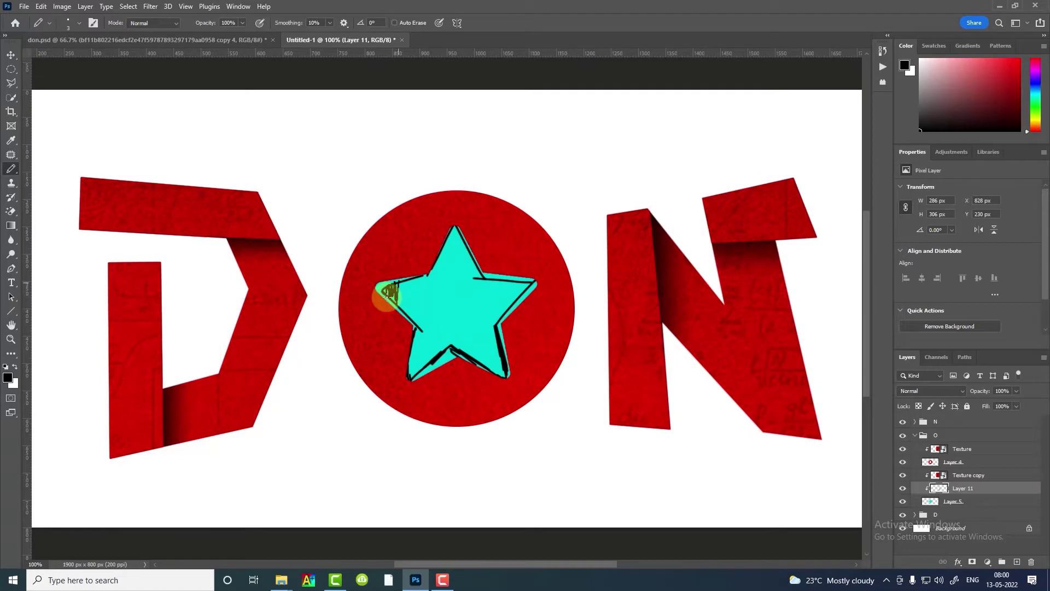
mouse_move(387, 296)
mouse_down()
mouse_move(418, 307)
mouse_move(368, 345)
mouse_move(429, 277)
mouse_move(424, 366)
mouse_move(454, 235)
mouse_move(429, 359)
mouse_up()
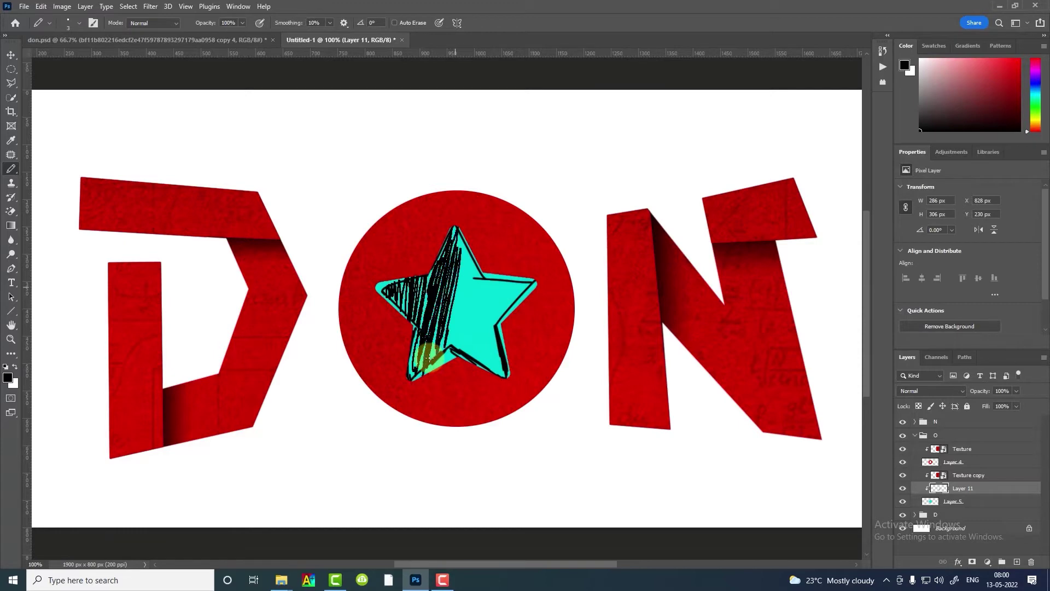
mouse_move(474, 280)
mouse_down()
mouse_move(487, 358)
mouse_move(480, 296)
mouse_move(527, 287)
mouse_move(493, 282)
mouse_move(445, 218)
mouse_move(483, 339)
mouse_up()
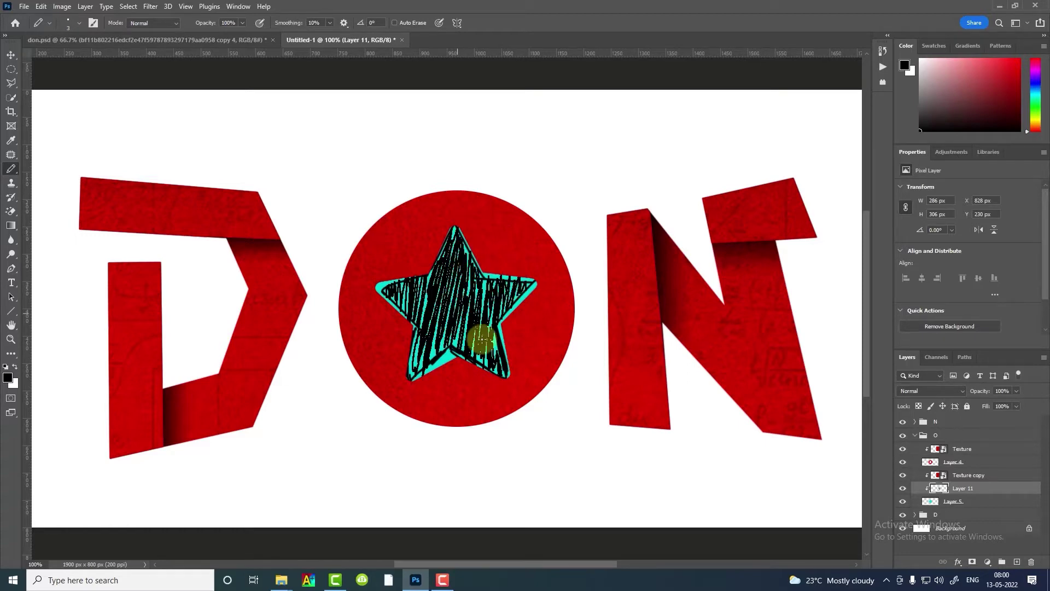
key(ctrl+minus)
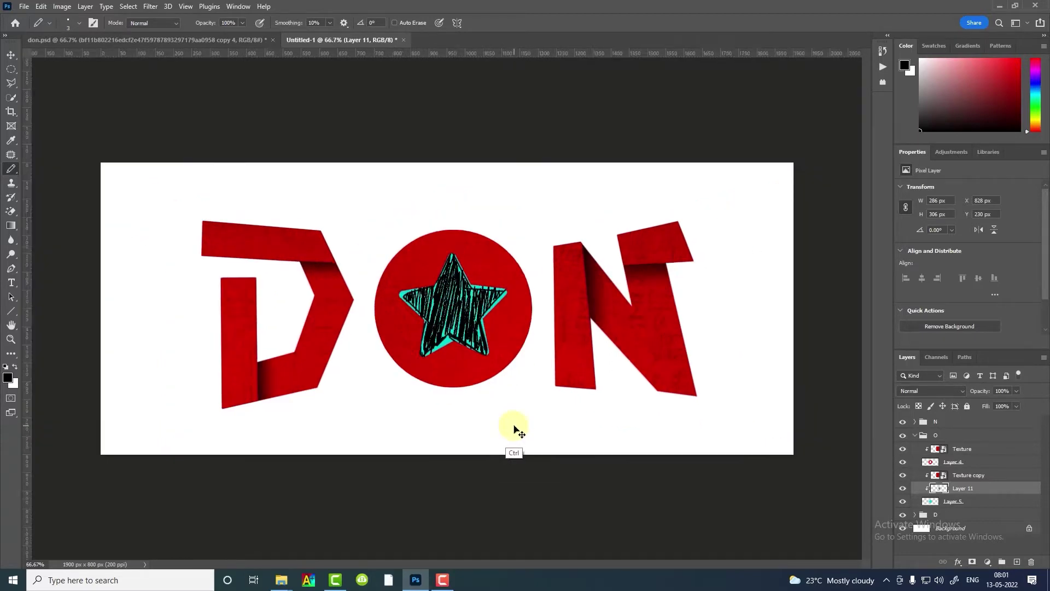
key(ctrl+minus)
Set Layer 11's hatching to Overlay blend mode and bring its opacity back to 100%.
mouse_move(980, 392)
mouse_down()
mouse_move(964, 398)
mouse_move(973, 412)
mouse_move(971, 392)
mouse_move(1011, 416)
mouse_up()
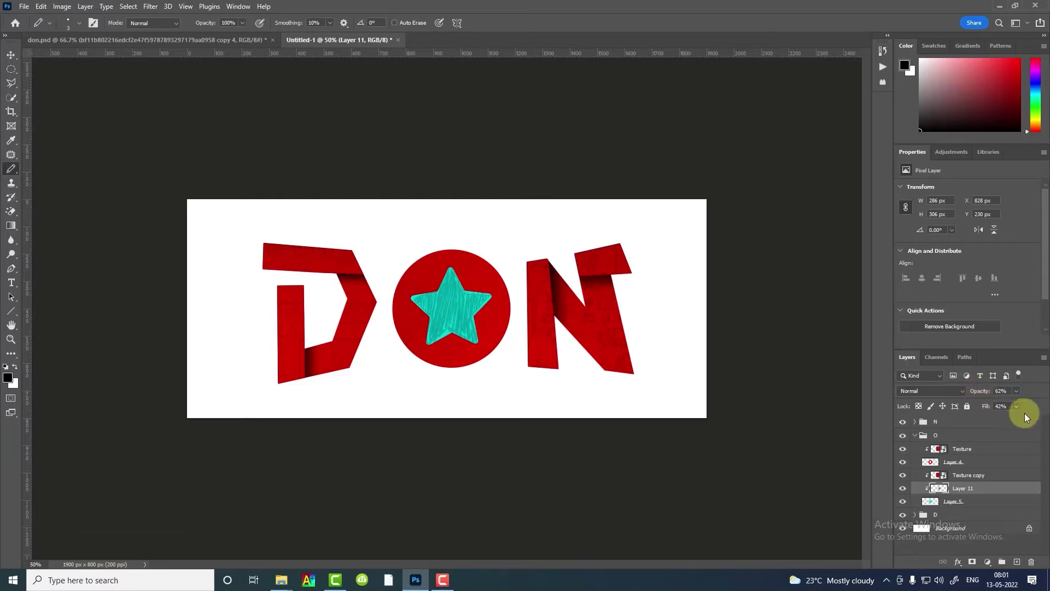
click(928, 390)
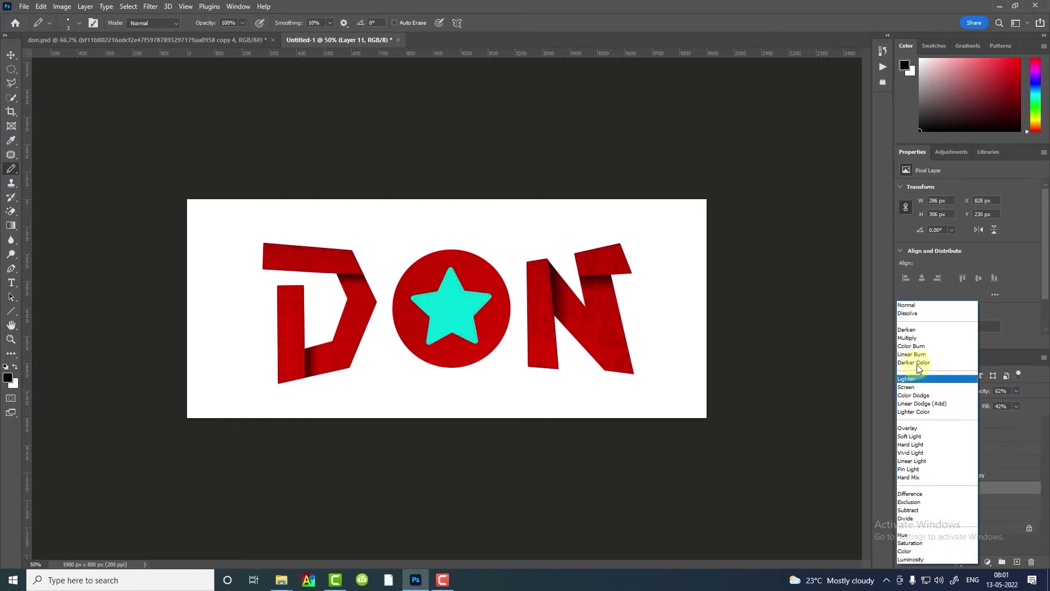
click(908, 429)
mouse_move(984, 391)
mouse_down()
mouse_move(1017, 393)
mouse_move(1013, 408)
mouse_up()
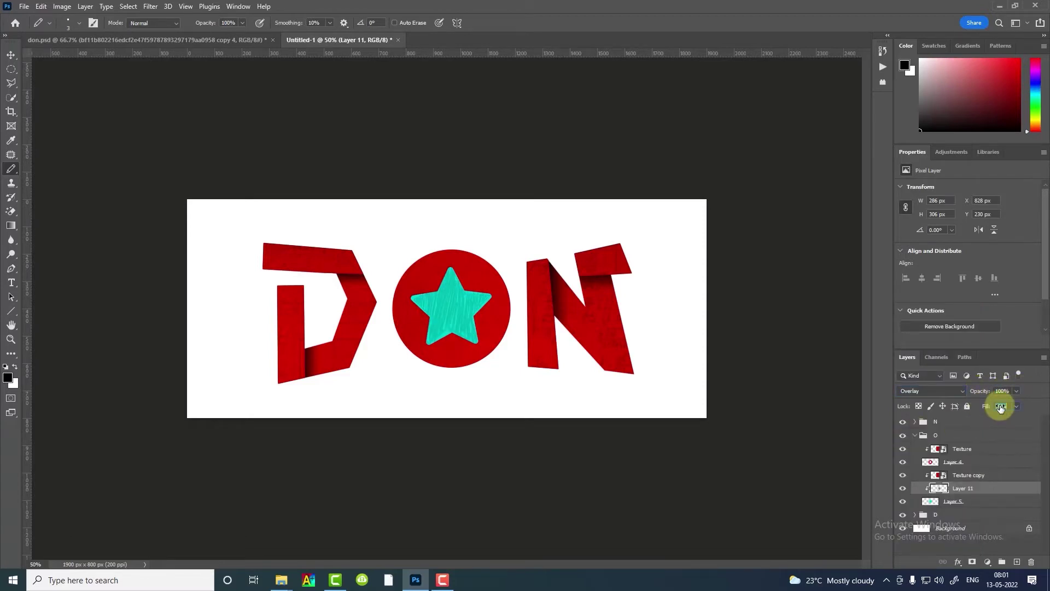
key(Return)
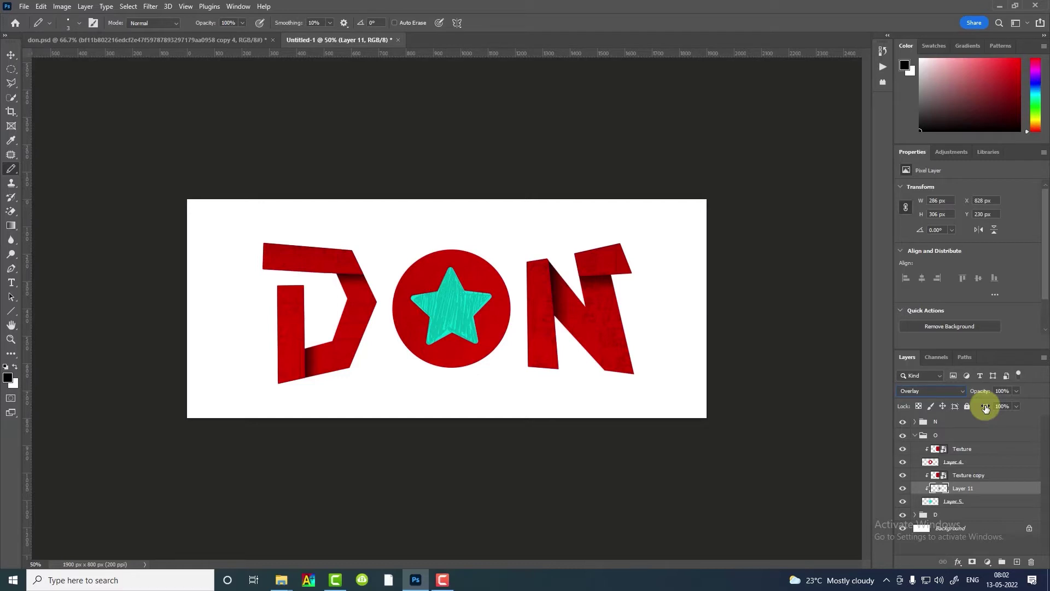
Add a new layer clipped to the layer below, ready for brush painting at 100% zoom.
click(984, 456)
key(ctrl+shift+alt+n)
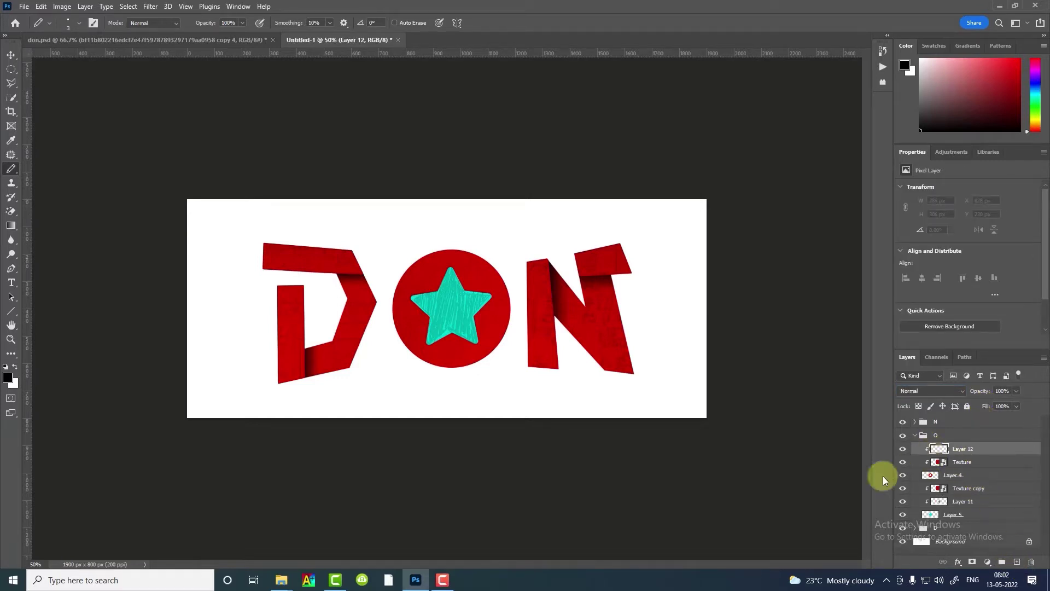
right_click(11, 168)
click(38, 164)
key(ctrl+1)
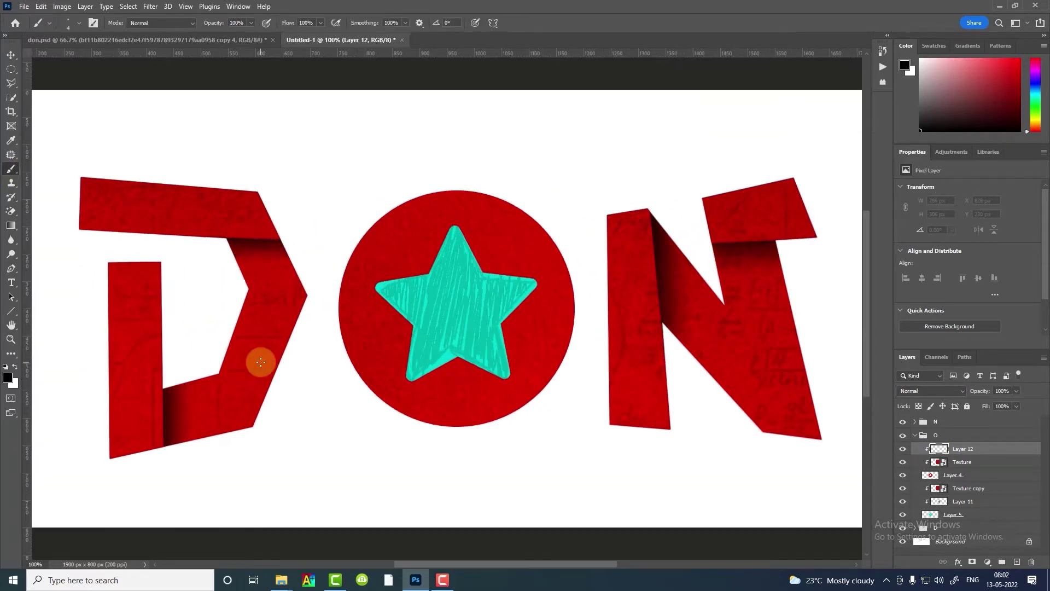
Paint dark vertical streaks running down from the star's bottom into the red circle.
drag(418, 374, 415, 432)
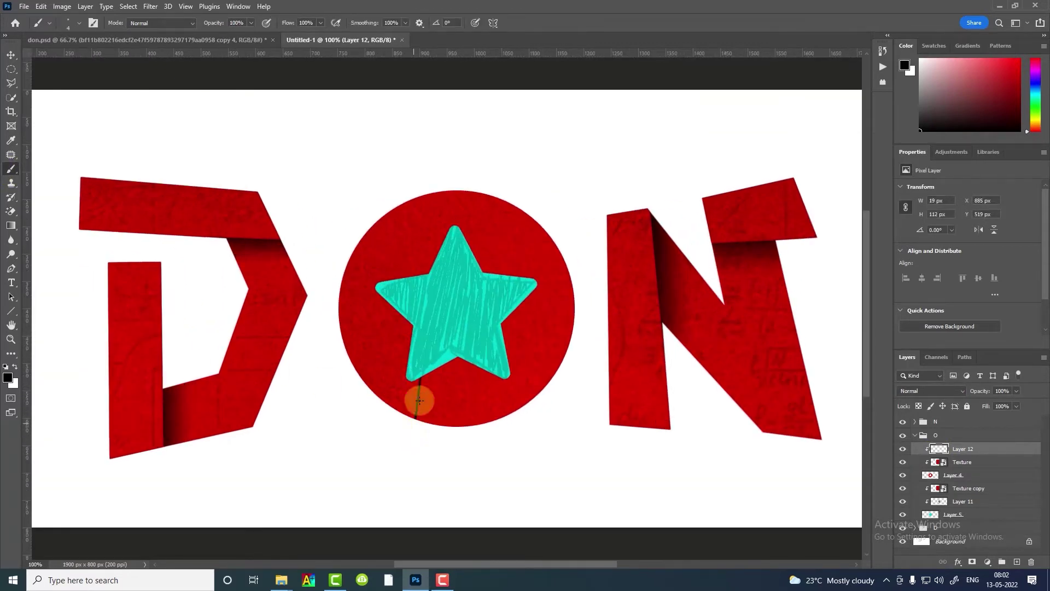
drag(426, 381, 417, 422)
drag(426, 370, 420, 421)
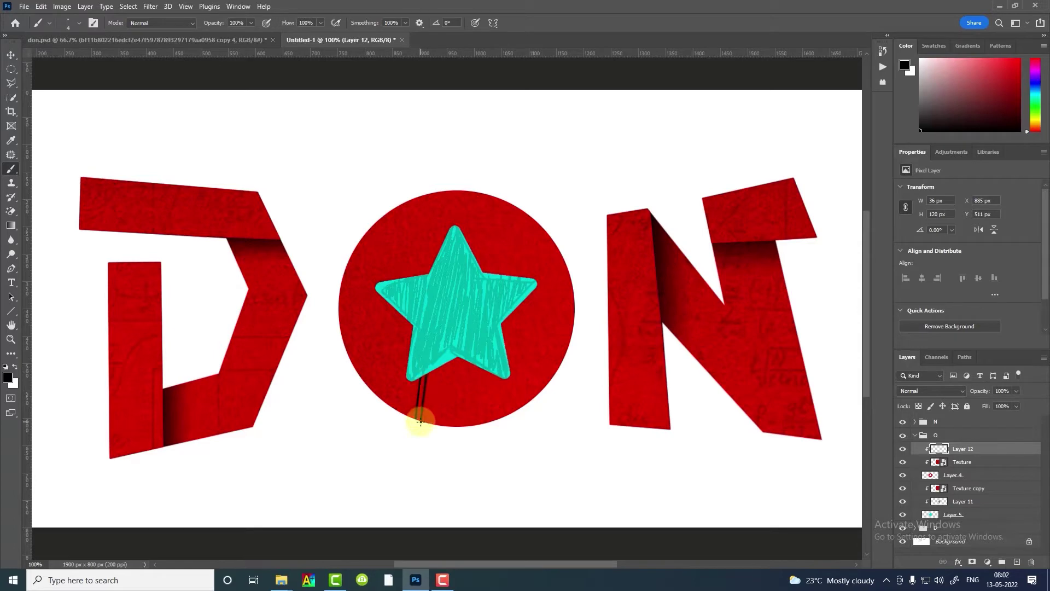
drag(433, 370, 422, 422)
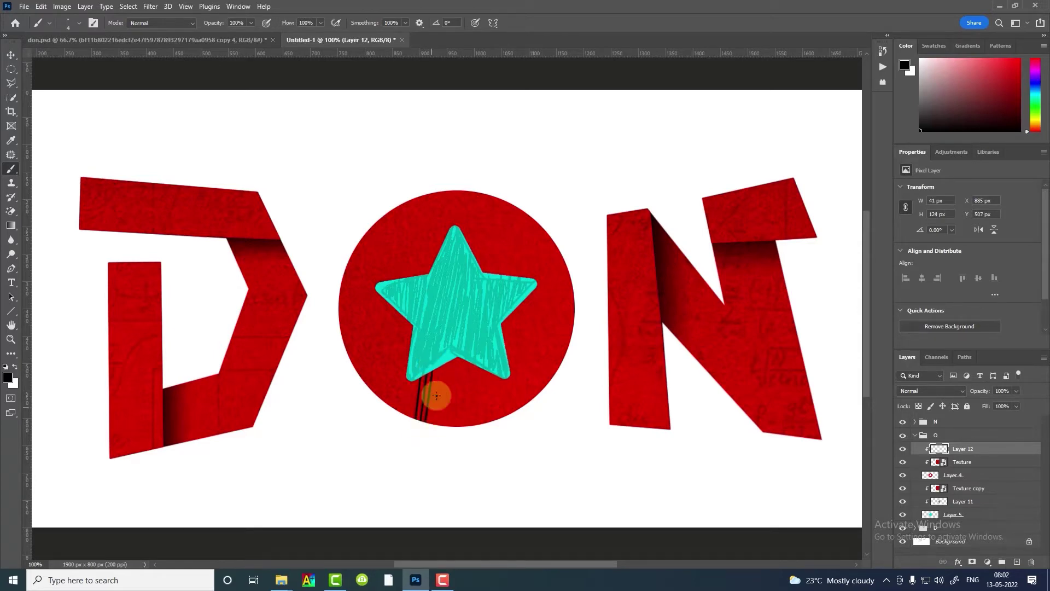
drag(441, 363, 430, 422)
mouse_move(445, 362)
mouse_down()
mouse_move(435, 416)
mouse_move(450, 436)
mouse_up()
mouse_move(469, 356)
mouse_down()
mouse_move(464, 426)
mouse_move(478, 438)
mouse_up()
drag(485, 375, 492, 421)
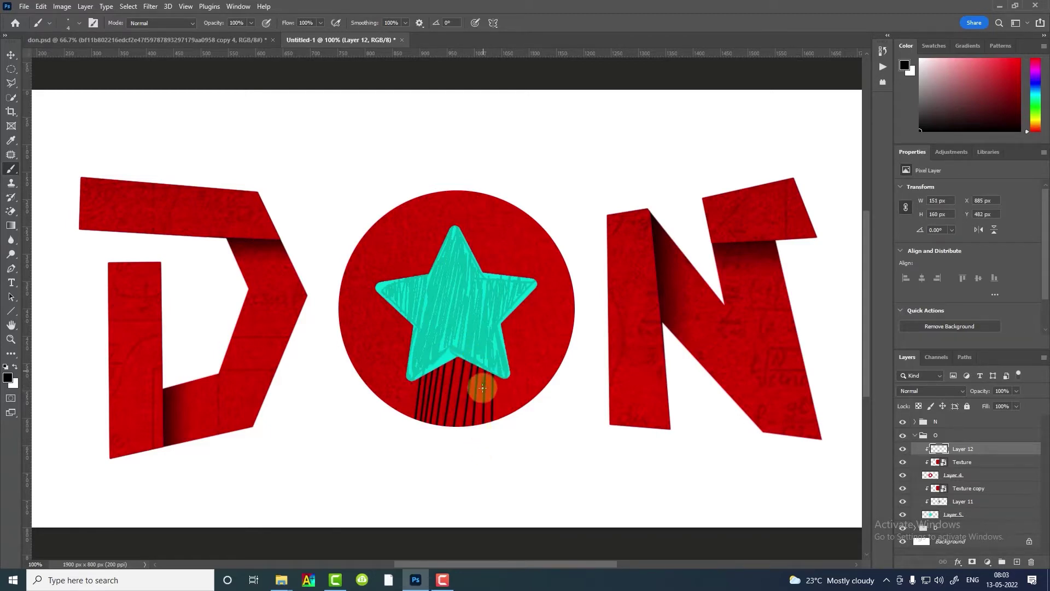
click(484, 383)
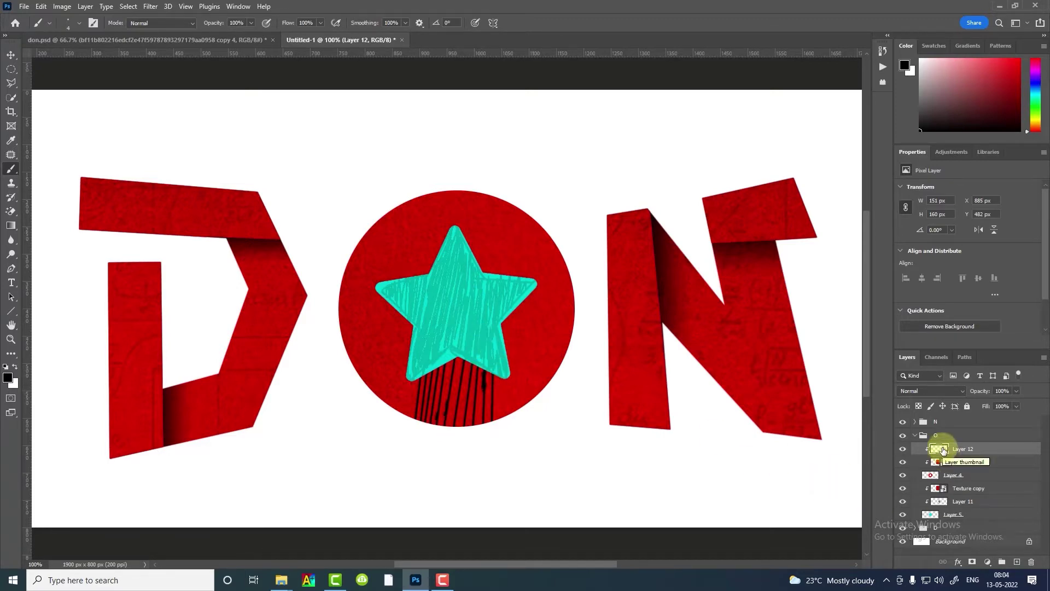
Duplicate the stripe layer twice, rotating the clipped copies to the circle's right and upper right.
key(ctrl+j)
key(ctrl+t)
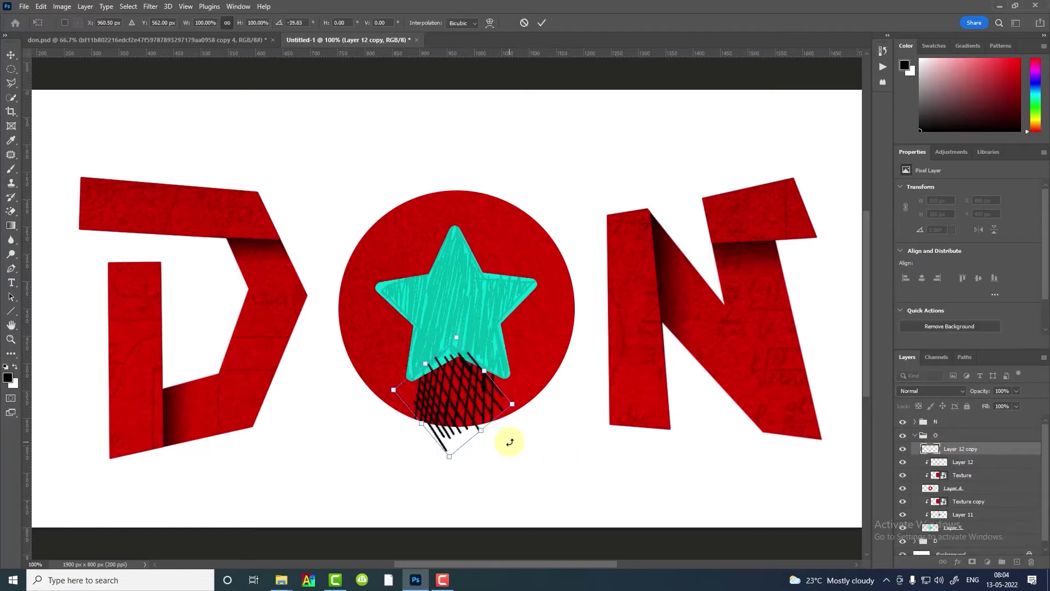
mouse_move(505, 439)
mouse_down()
mouse_move(579, 404)
mouse_move(555, 370)
mouse_move(563, 350)
mouse_up()
key(Return)
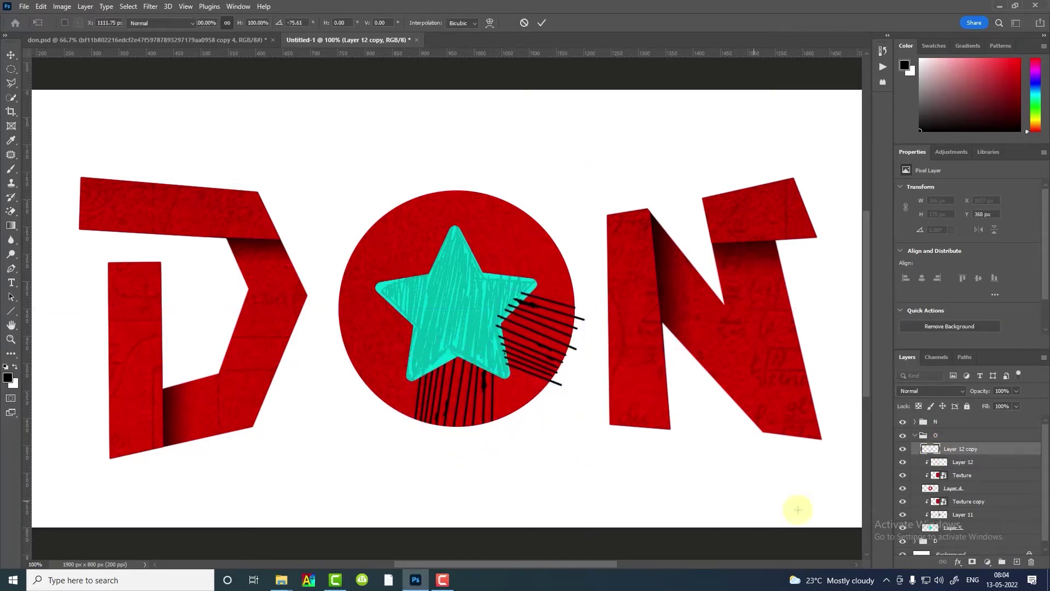
alt+click(930, 455)
key(ctrl+j)
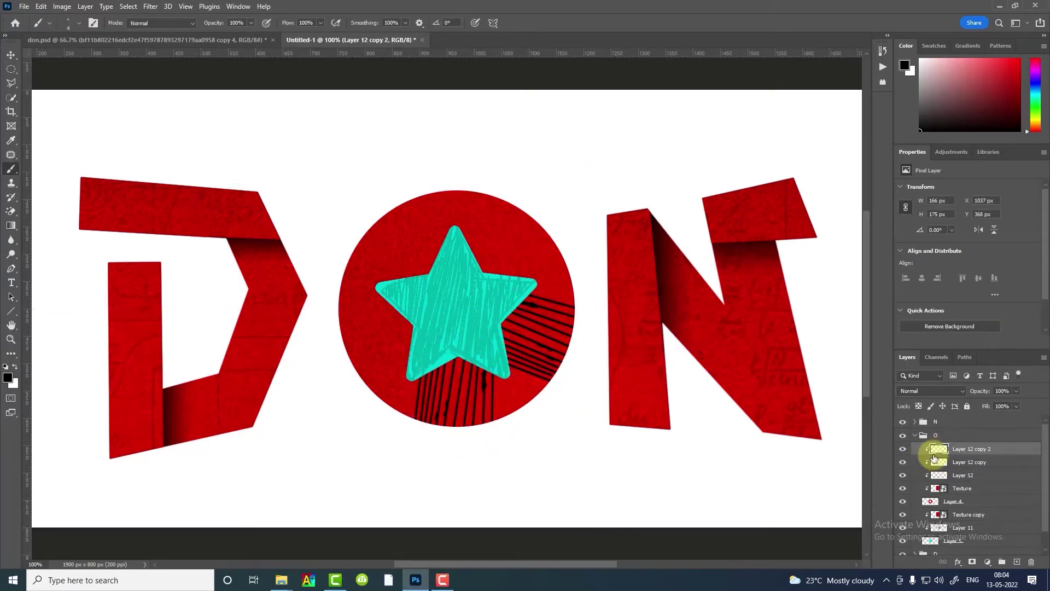
key(ctrl+t)
mouse_move(746, 403)
mouse_down()
mouse_move(534, 234)
mouse_move(575, 277)
mouse_move(515, 255)
mouse_up()
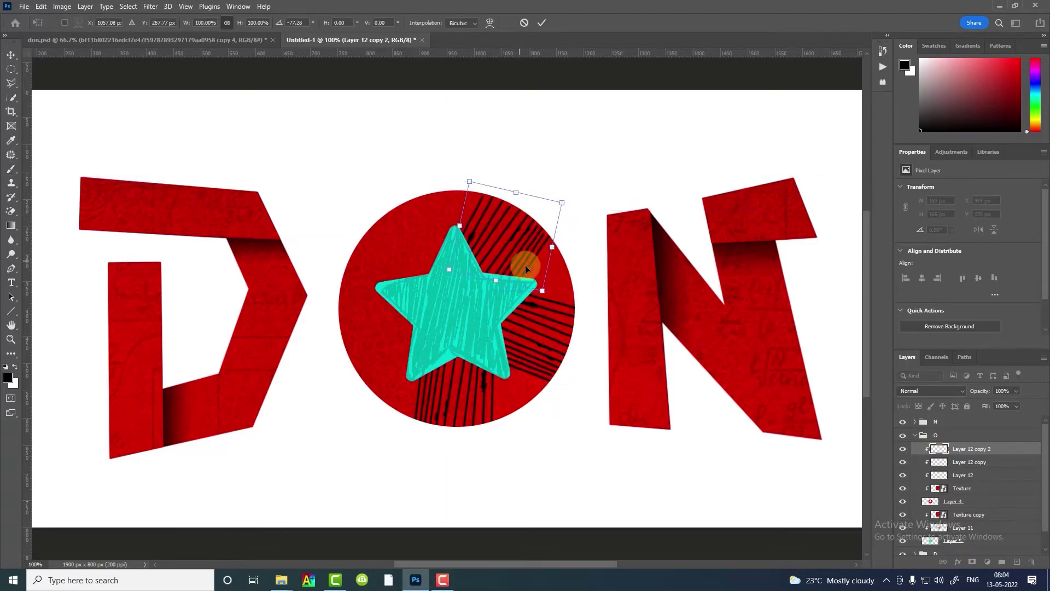
key(Return)
Add two more clipped, rotated stripe copies at the upper left and left, then group all stripe layers.
key(b)
key(ctrl+j)
alt+click(925, 455)
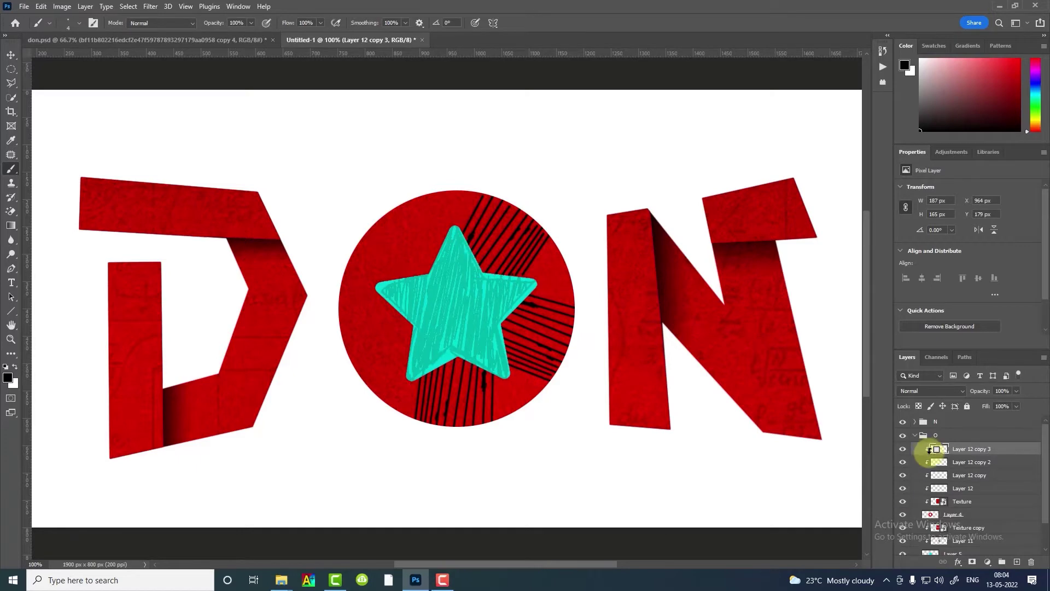
key(ctrl+t)
mouse_move(363, 268)
mouse_down()
mouse_move(417, 244)
mouse_move(476, 257)
mouse_up()
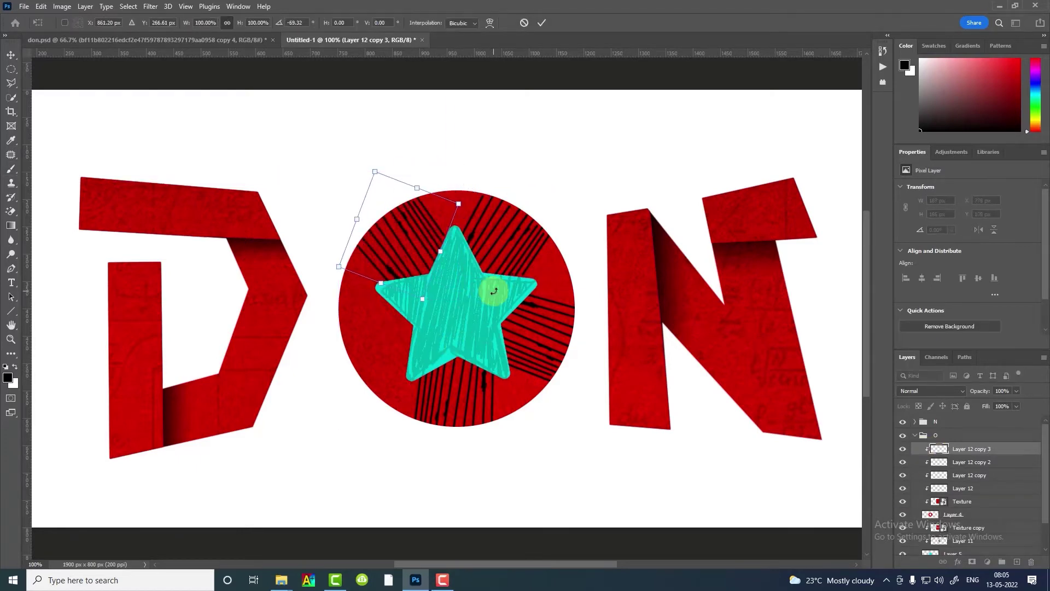
key(Return)
key(ctrl+j)
alt+click(935, 456)
key(ctrl+t)
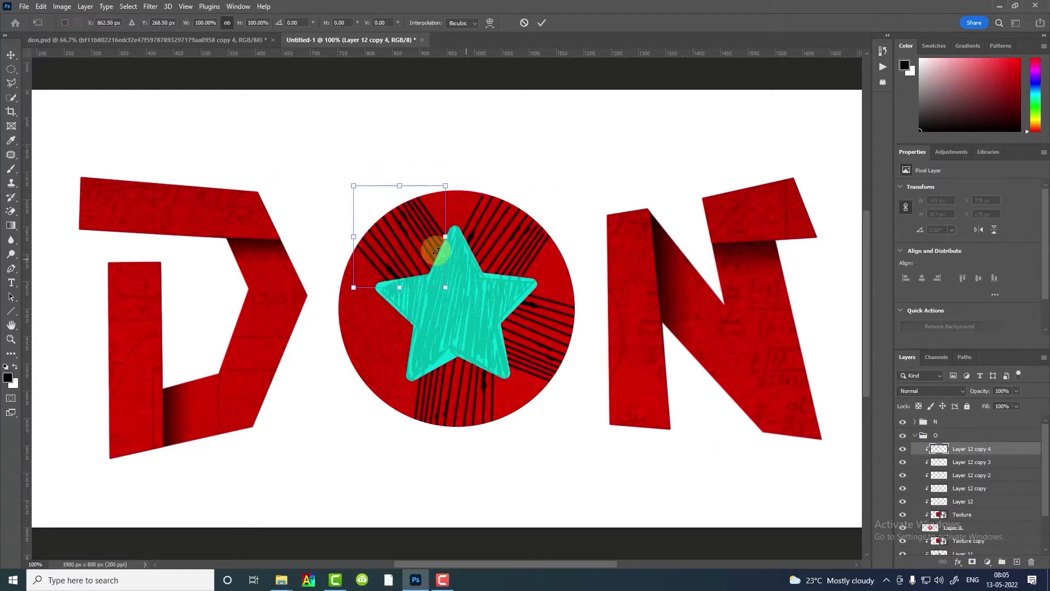
mouse_move(429, 241)
mouse_down()
mouse_move(481, 345)
mouse_move(392, 339)
mouse_move(403, 344)
mouse_up()
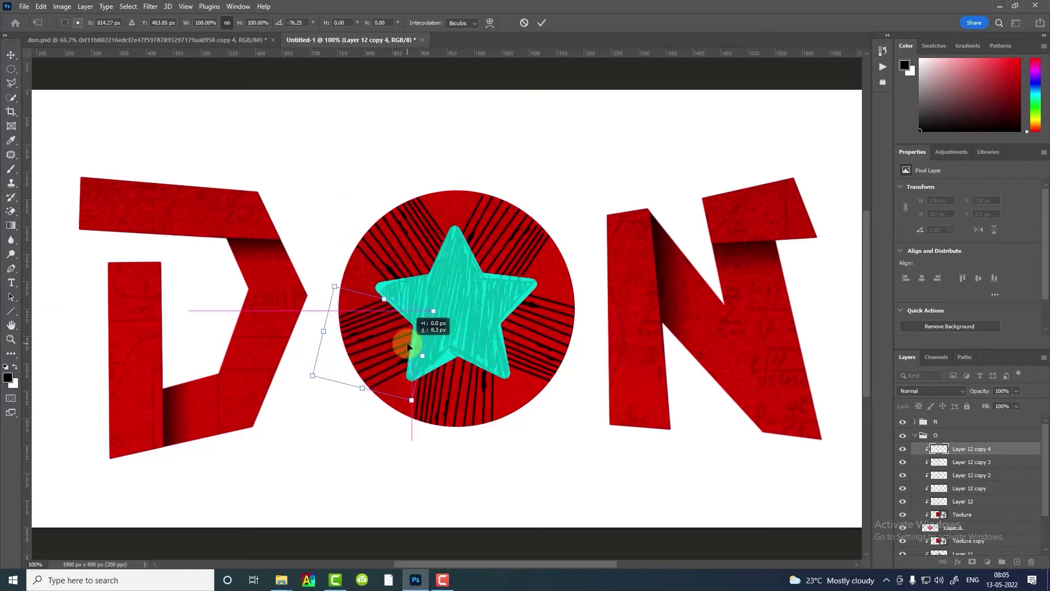
key(Return)
shift+click(973, 501)
key(ctrl+g)
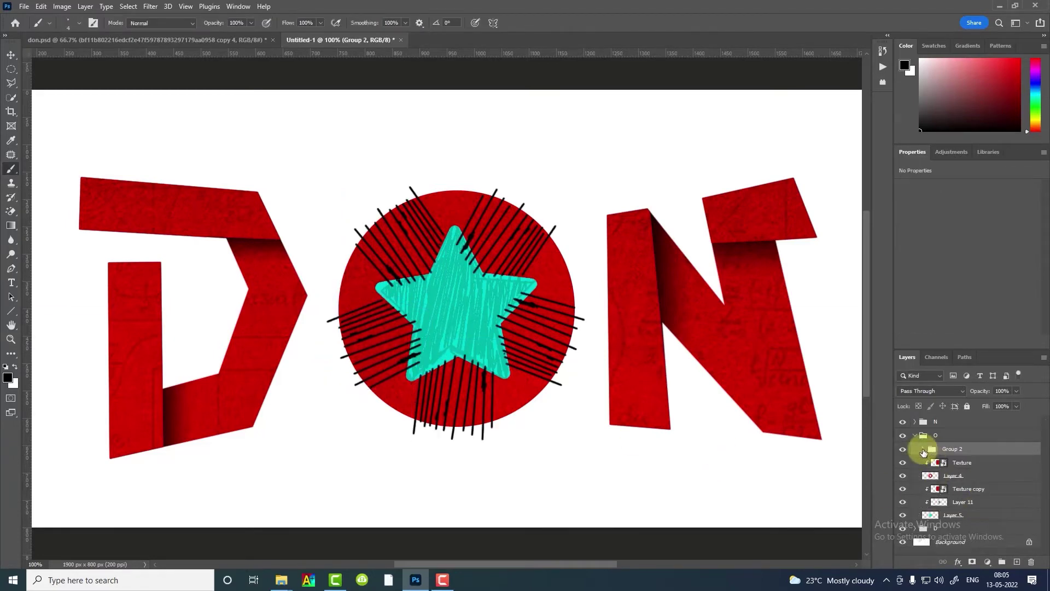
Undo the grouping and drag the Underlying Layer black slider to 60/76 in the stripe layer's Blending Options.
key(ctrl+z)
click(932, 390)
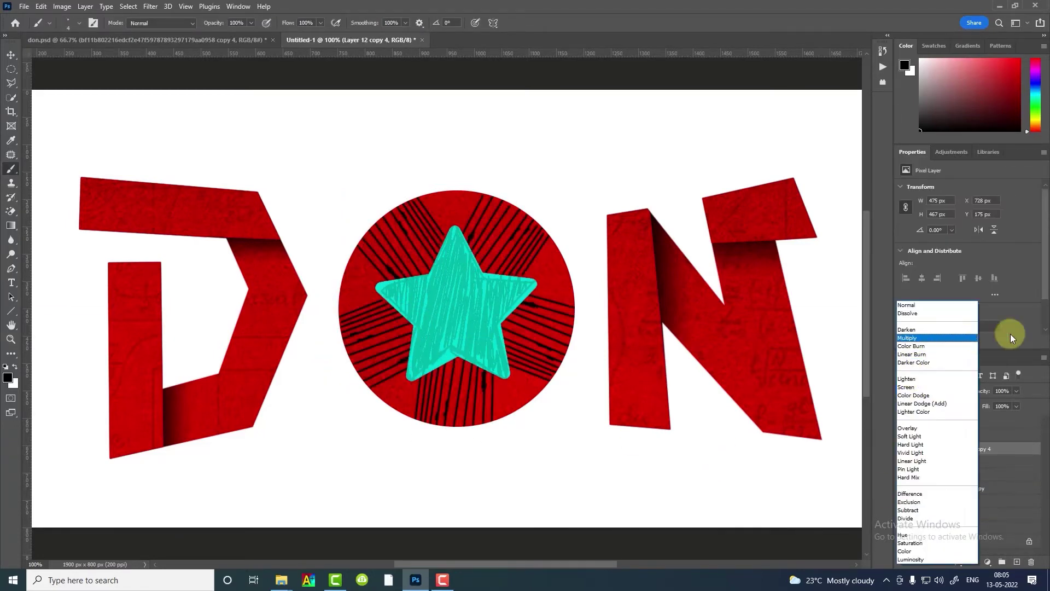
key(Escape)
double_click(1015, 446)
mouse_move(772, 443)
mouse_down()
mouse_move(830, 443)
mouse_move(804, 442)
mouse_up()
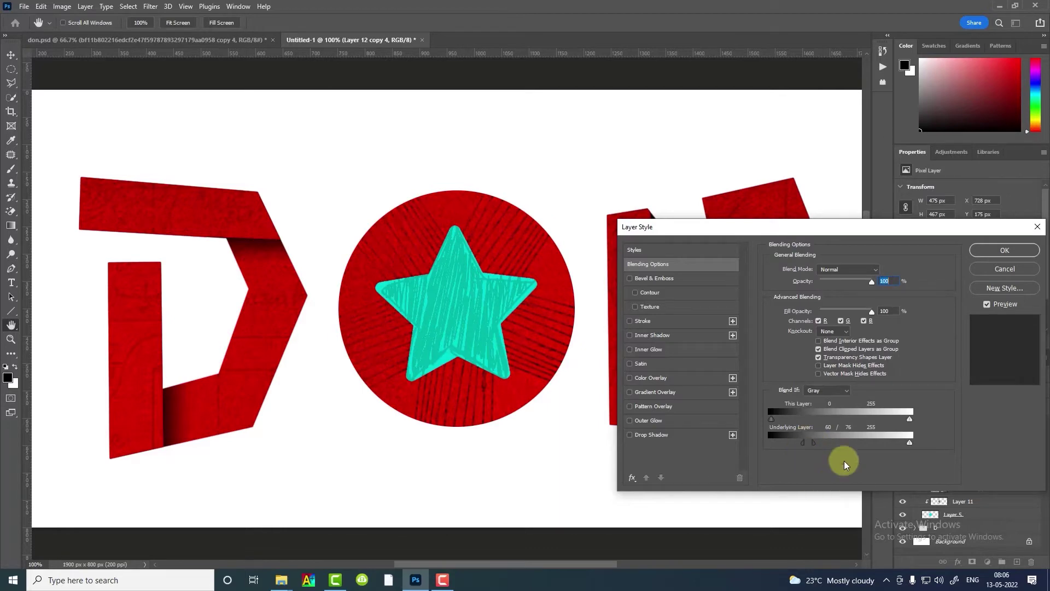
click(994, 252)
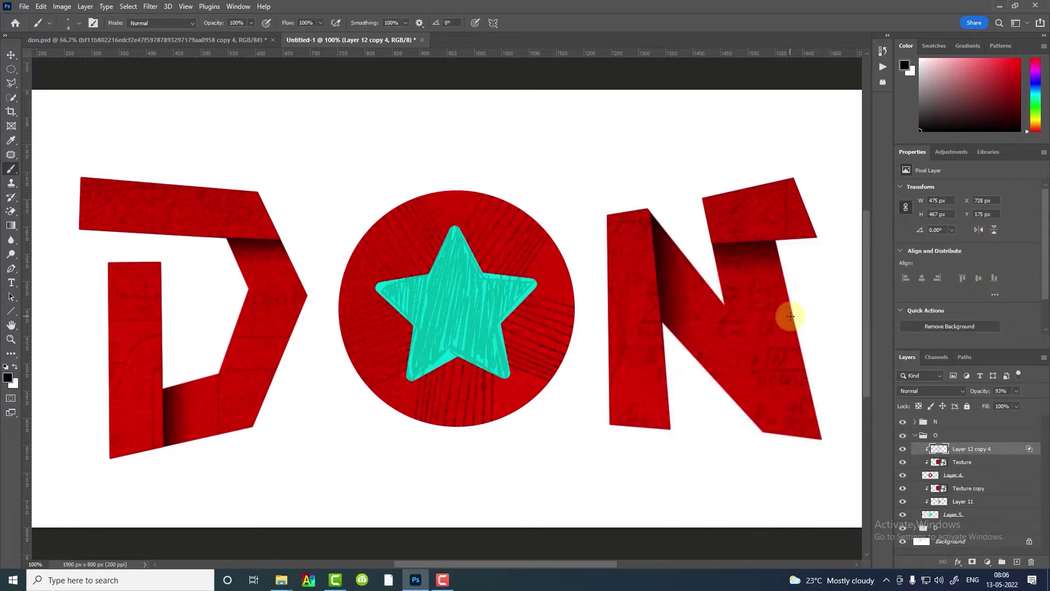
Rename the stripe layer to 'lines'.
key(ctrl+minus)
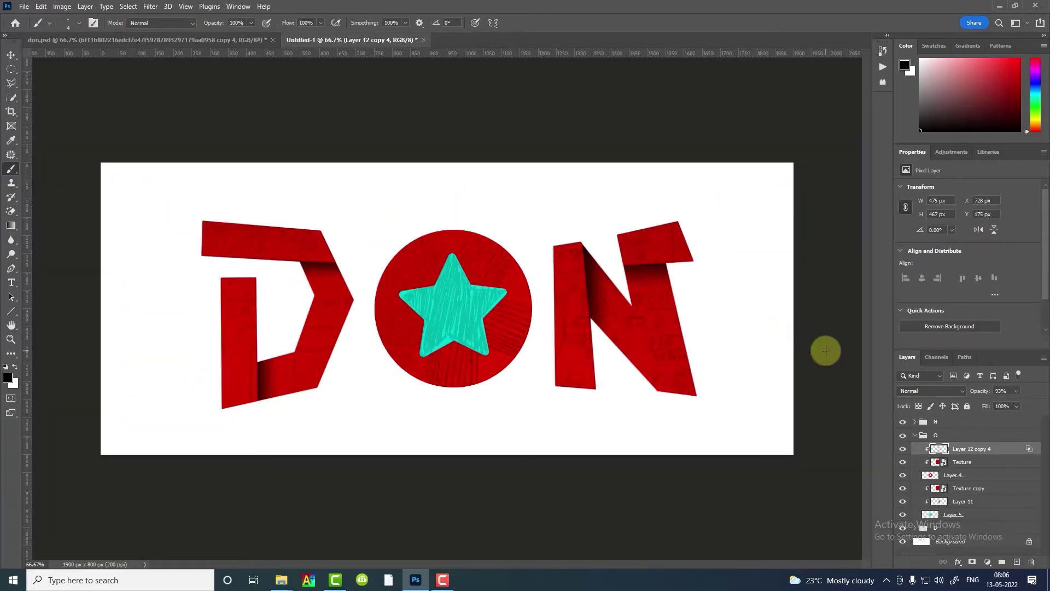
double_click(967, 449)
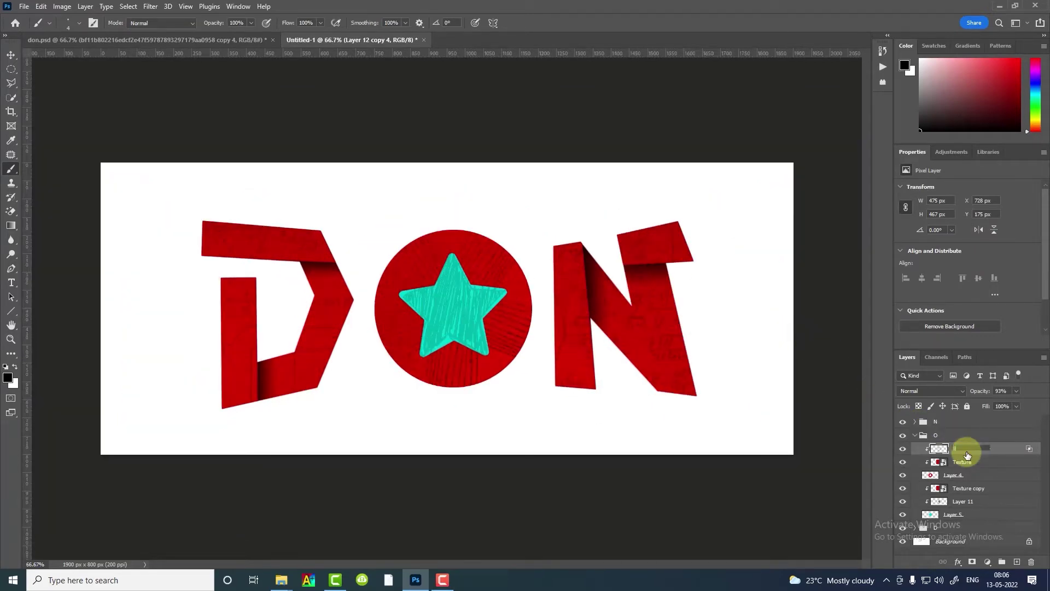
text(lines)
key(Return)
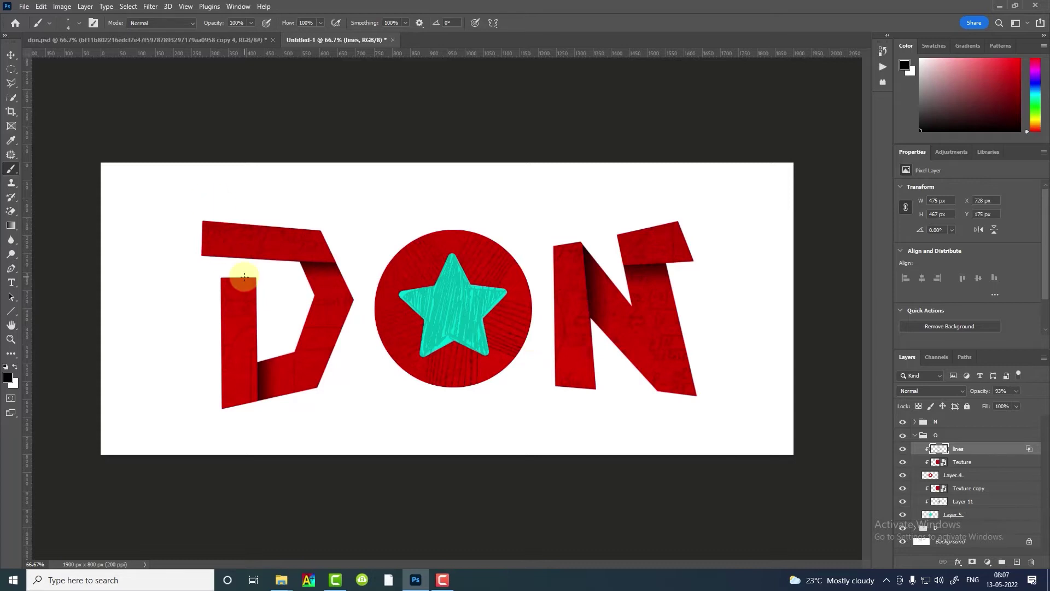
Collapse the O group and create a new empty layer above the Background.
click(914, 435)
click(951, 463)
click(1017, 562)
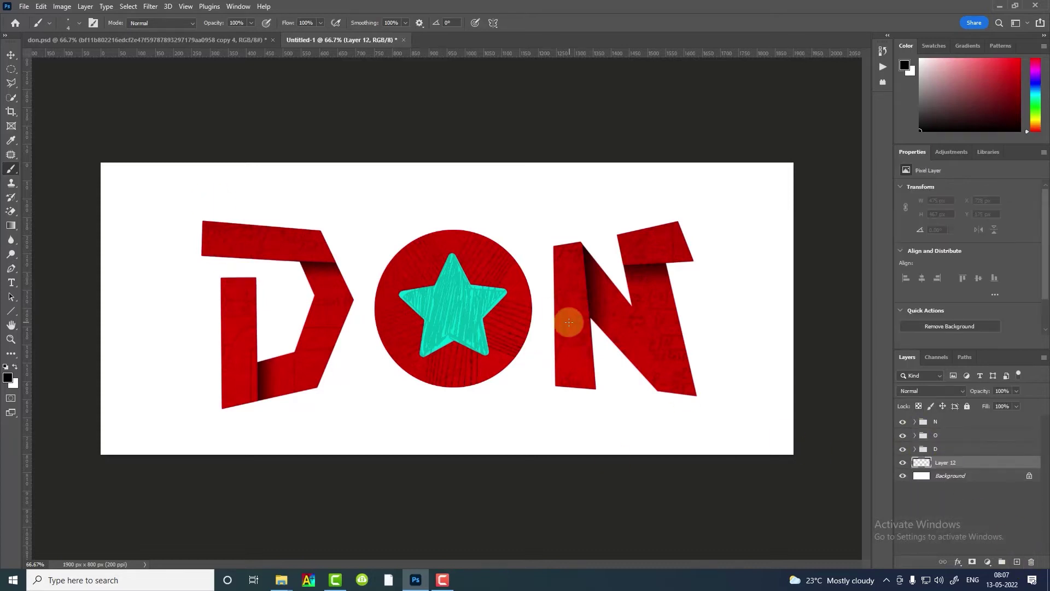
key(p)
Trace the pen outline down the left of the D and curving beneath the O.
click(193, 210)
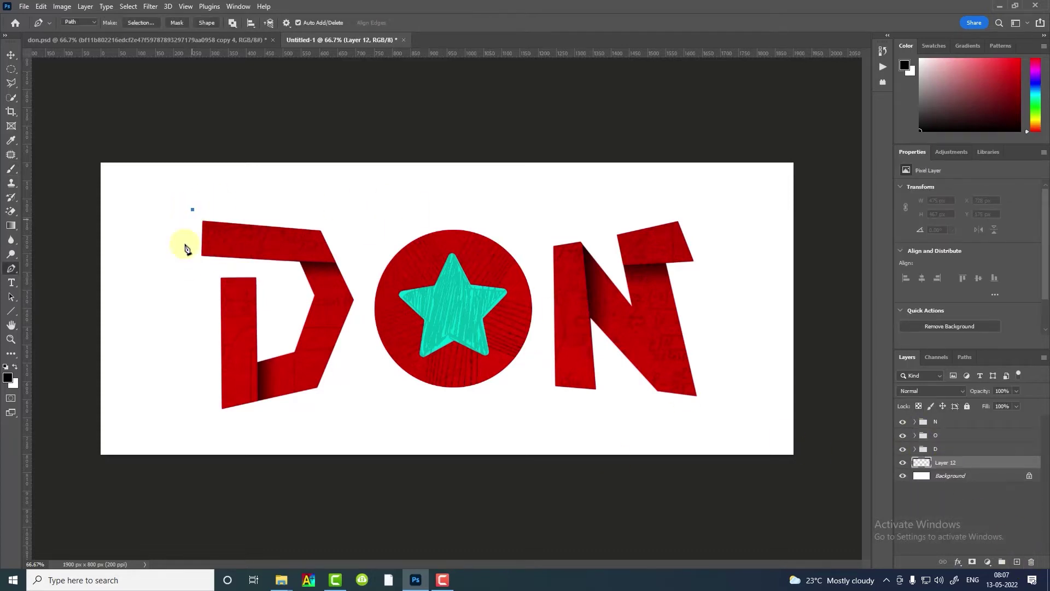
click(180, 293)
click(210, 292)
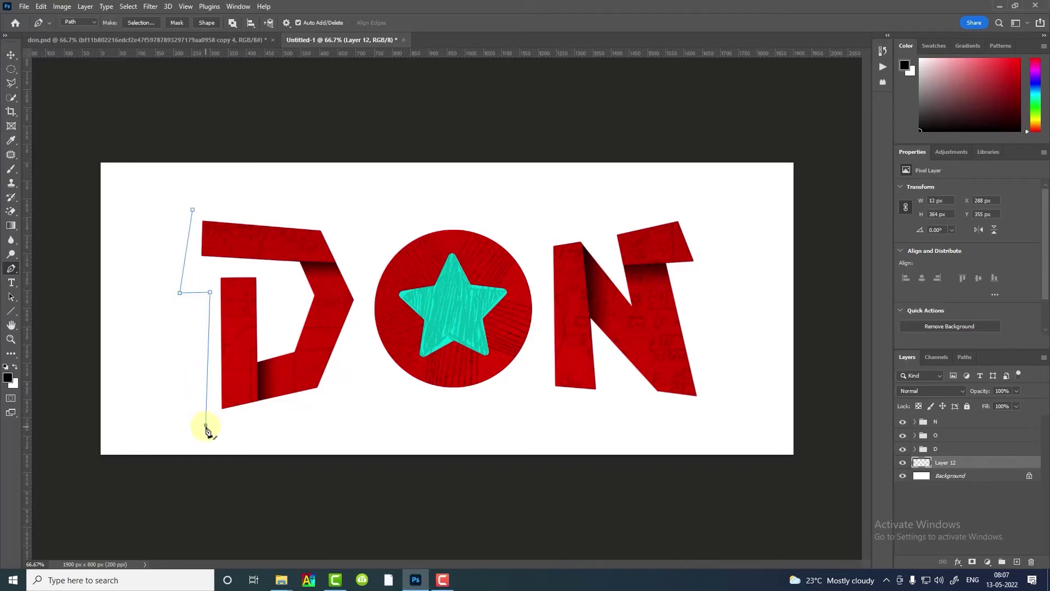
click(338, 399)
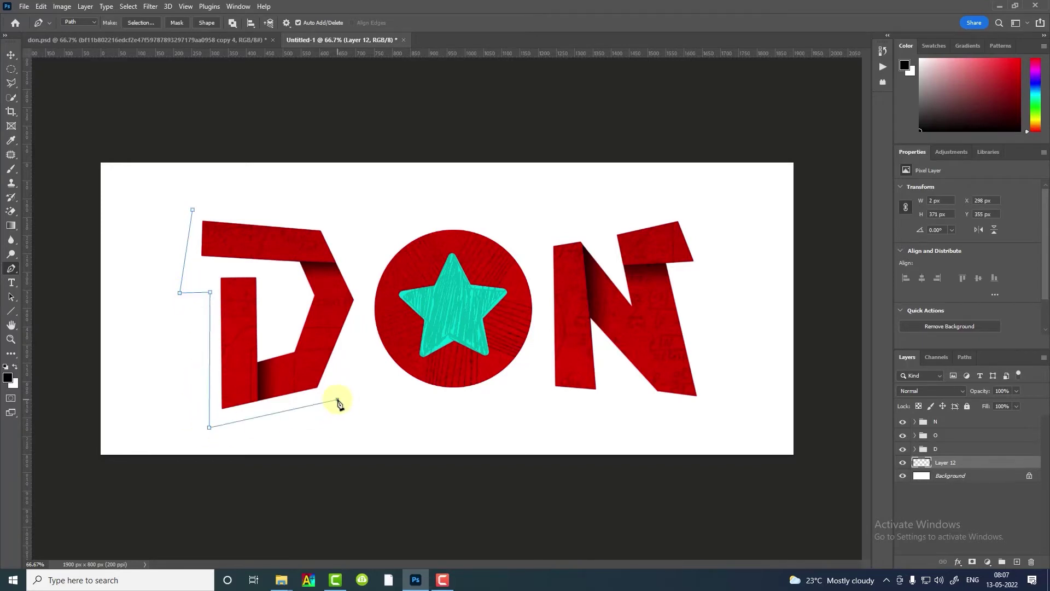
click(365, 355)
click(537, 352)
drag(456, 353, 456, 402)
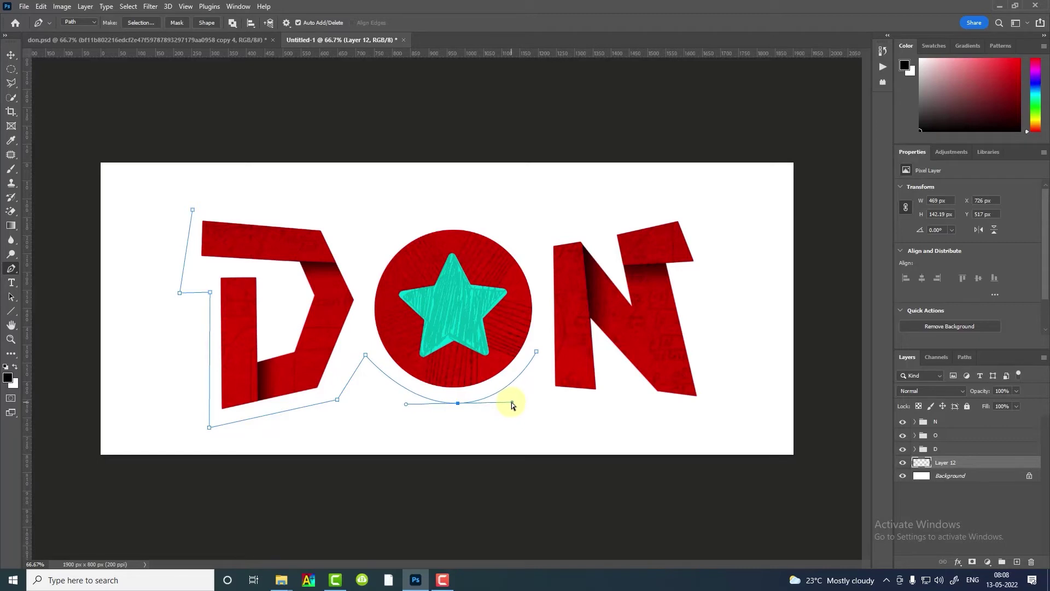
click(536, 398)
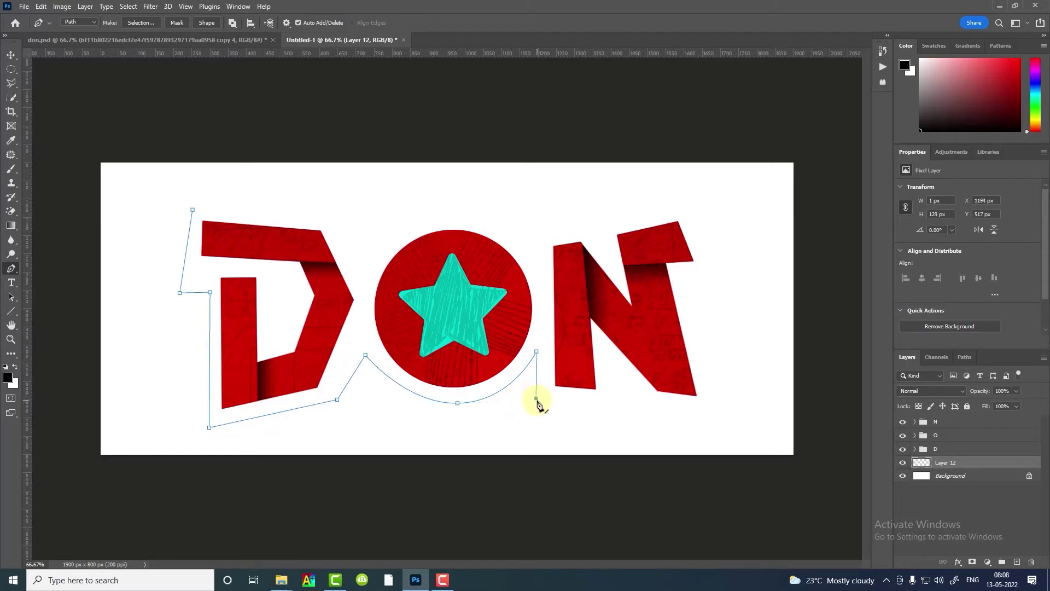
Continue the outline around the N and back over the O, closing the path.
click(610, 407)
click(605, 367)
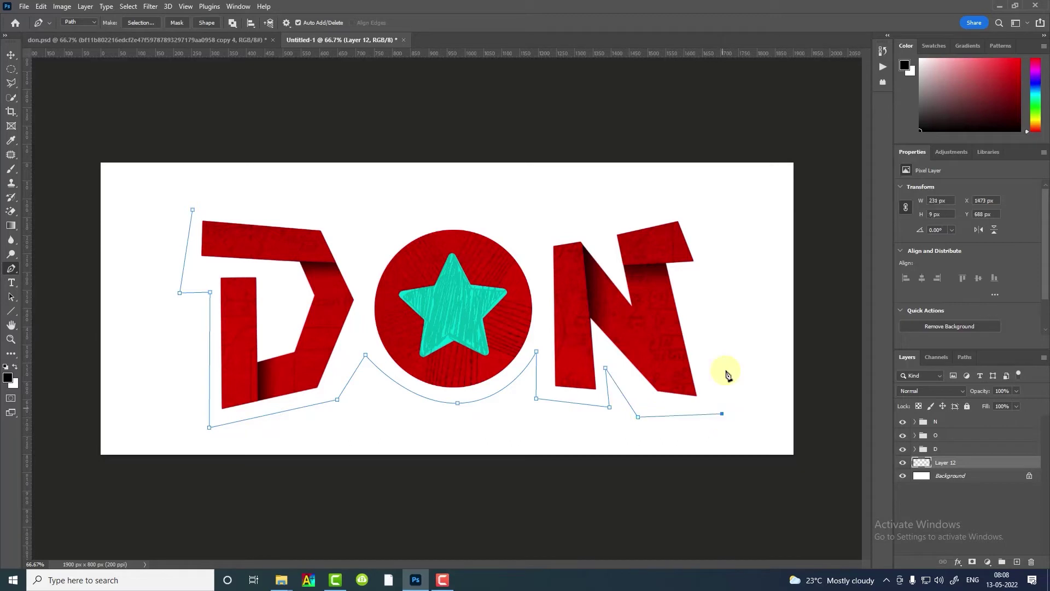
click(682, 288)
click(713, 282)
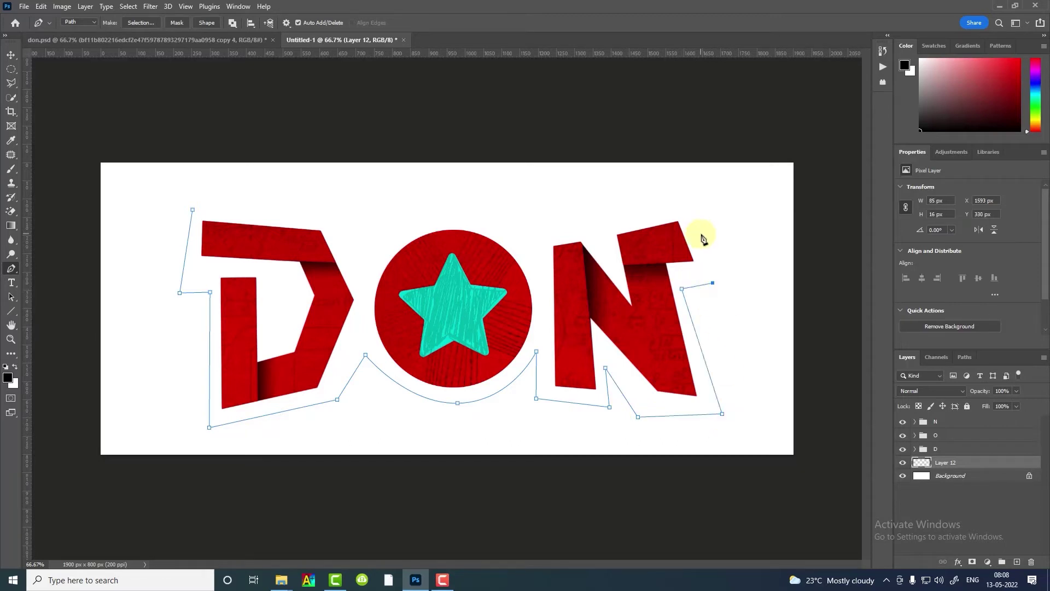
click(690, 211)
drag(593, 226, 603, 252)
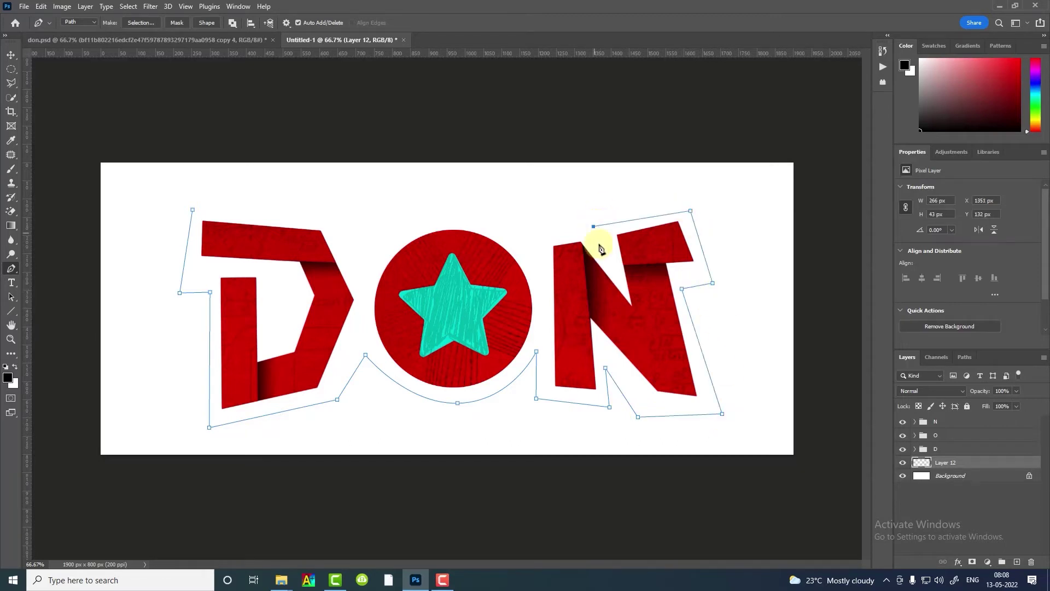
click(581, 236)
click(360, 261)
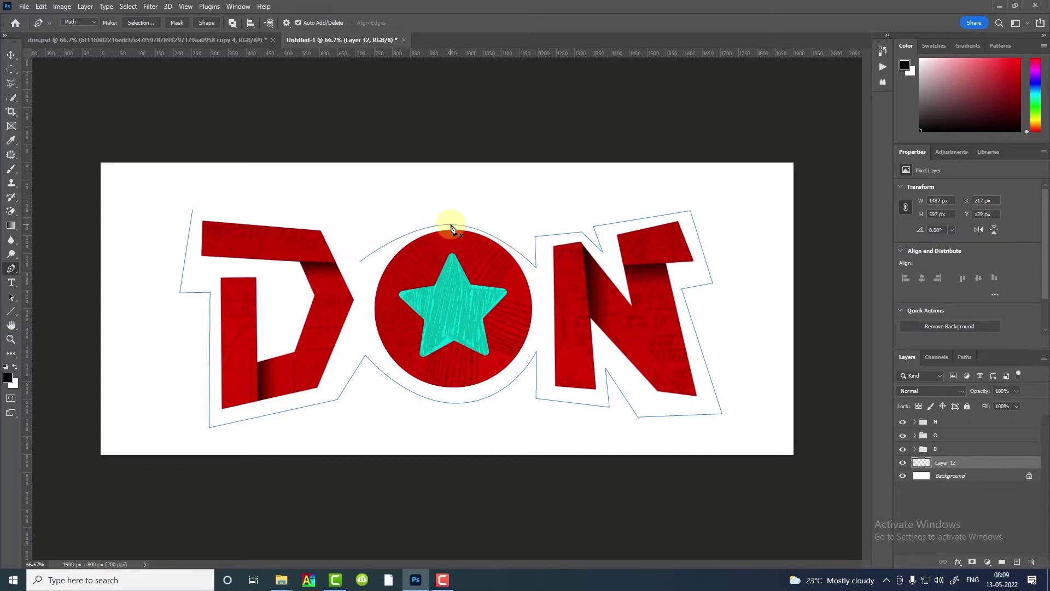
mouse_move(464, 233)
mouse_down()
mouse_move(452, 215)
mouse_move(507, 215)
mouse_up()
drag(407, 214, 394, 212)
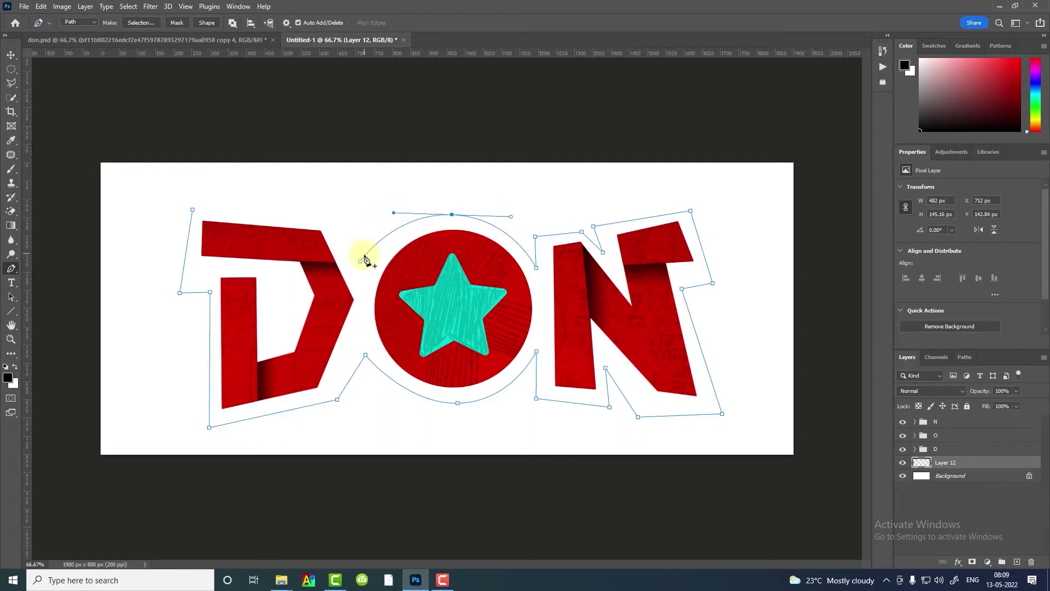
drag(365, 259, 366, 264)
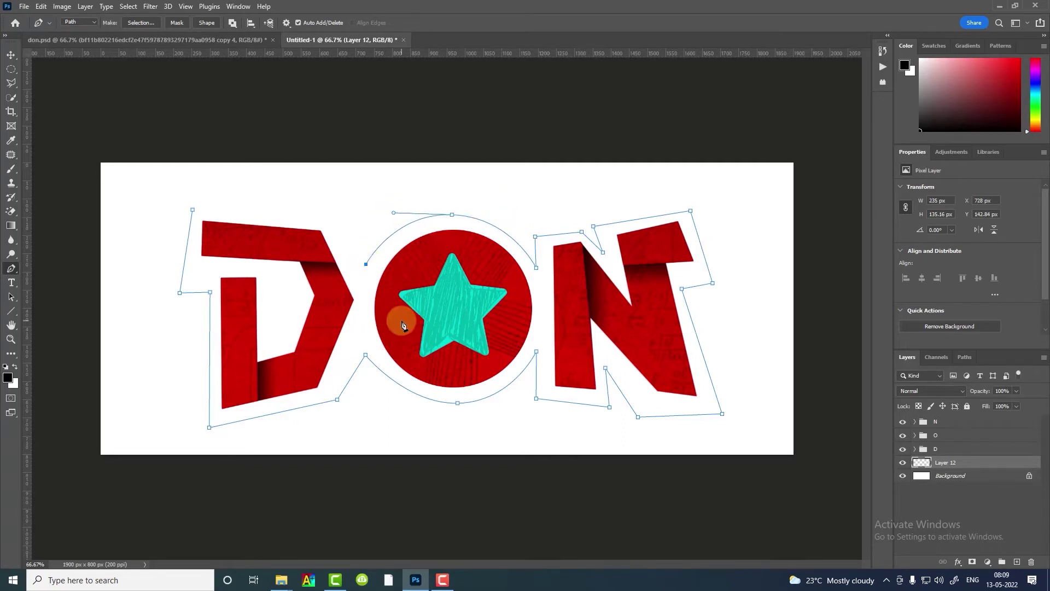
click(334, 219)
Turn the outline path into a selection and fill it with pale cream efe4b2.
right_click(367, 337)
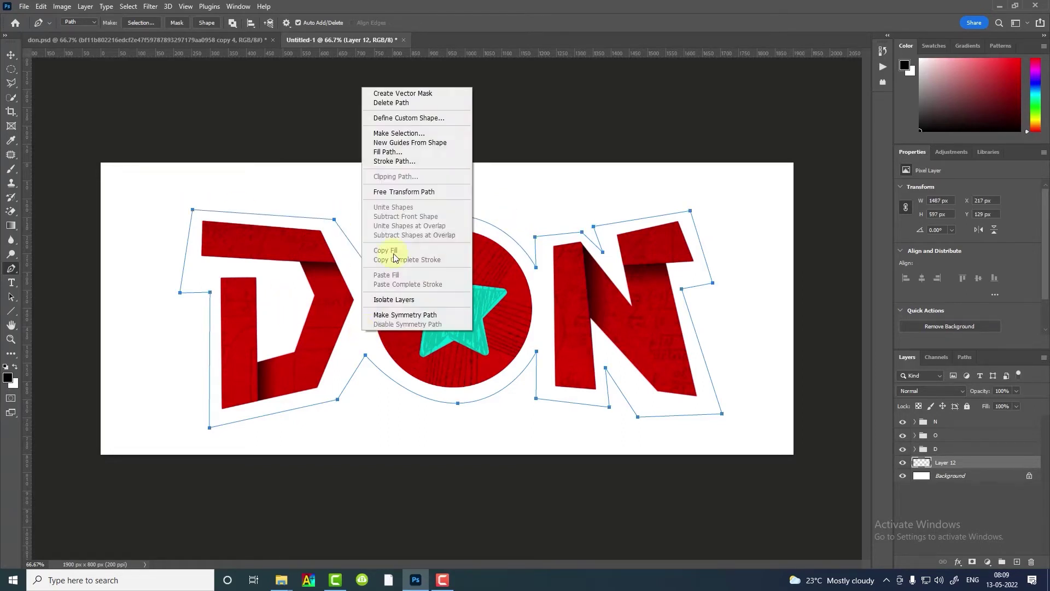
click(410, 134)
click(579, 157)
click(41, 6)
click(93, 176)
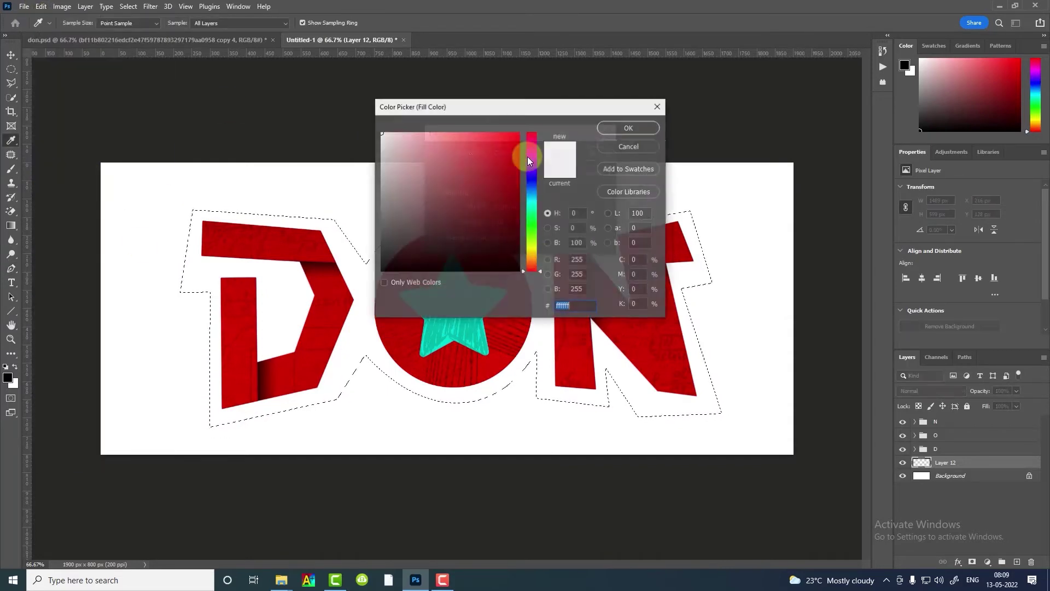
click(536, 250)
drag(539, 245, 542, 251)
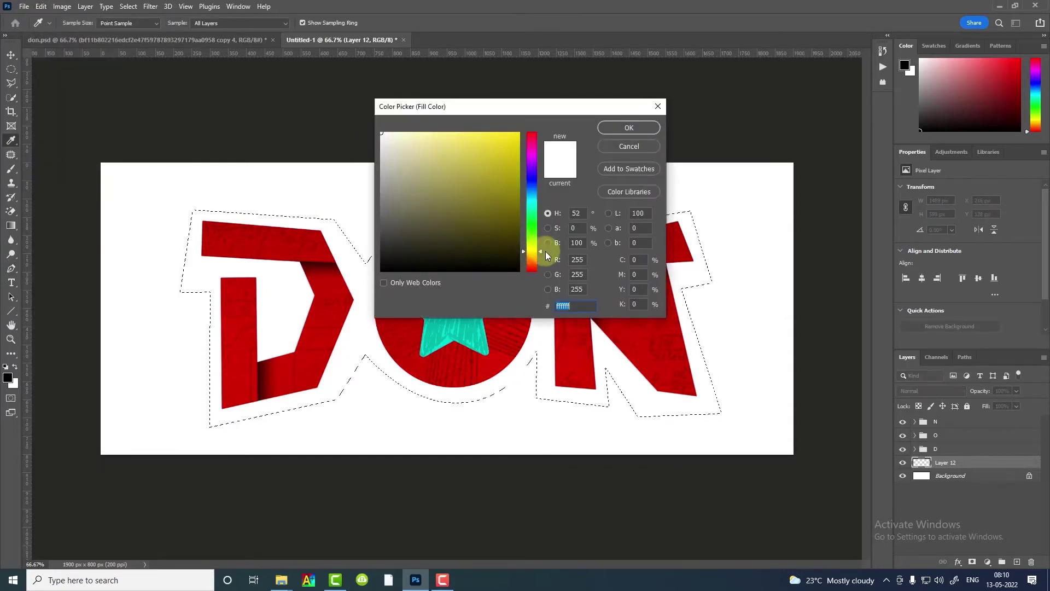
click(415, 141)
click(629, 128)
click(590, 152)
Deselect and drag the pexels-erik-mclean-6159732 paper photo from File Explorer onto the canvas.
key(p)
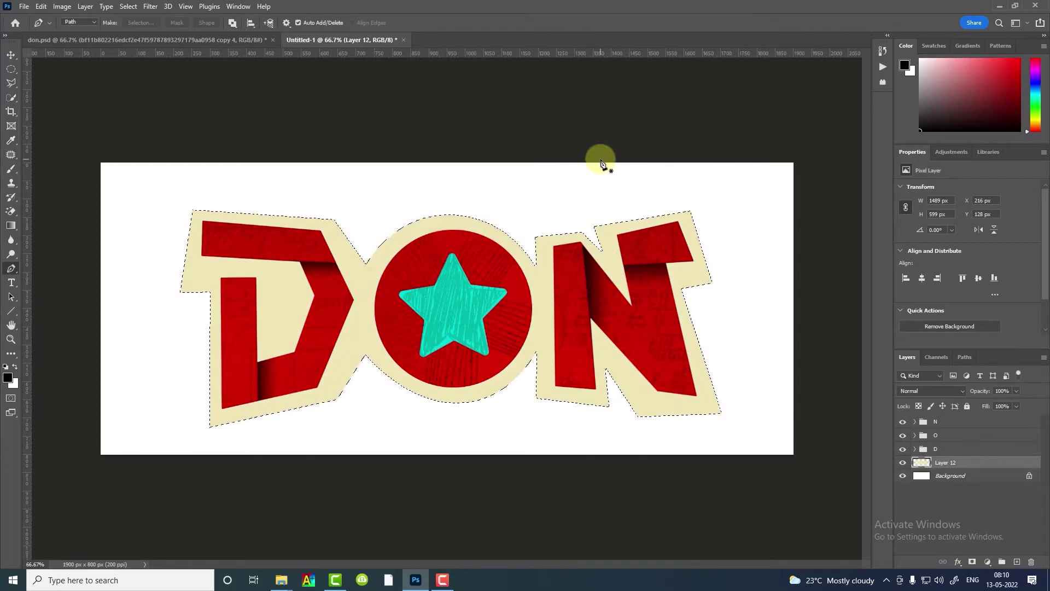
key(ctrl+d)
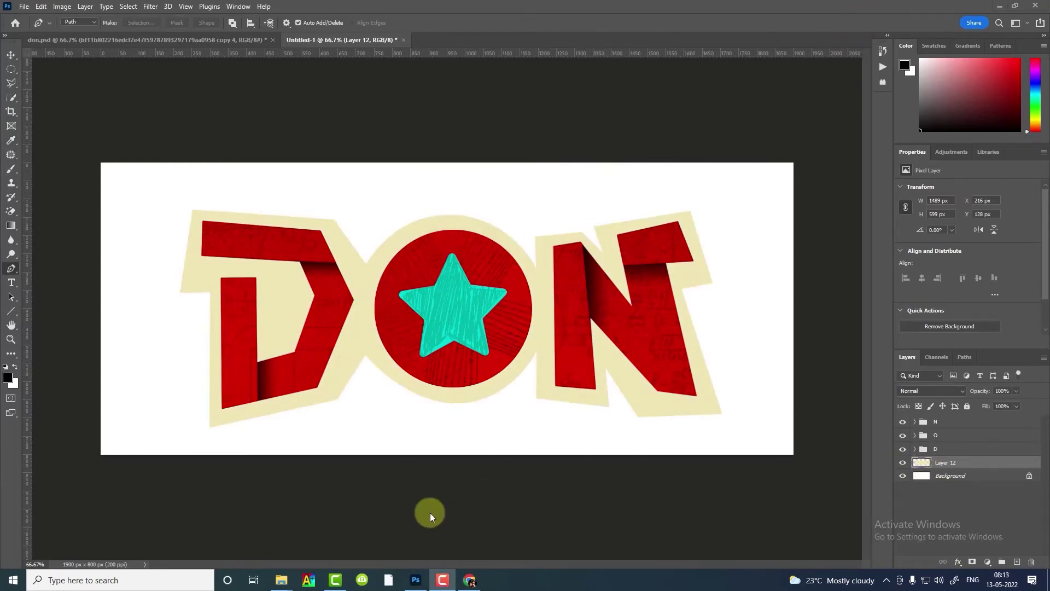
click(281, 580)
drag(431, 126, 467, 427)
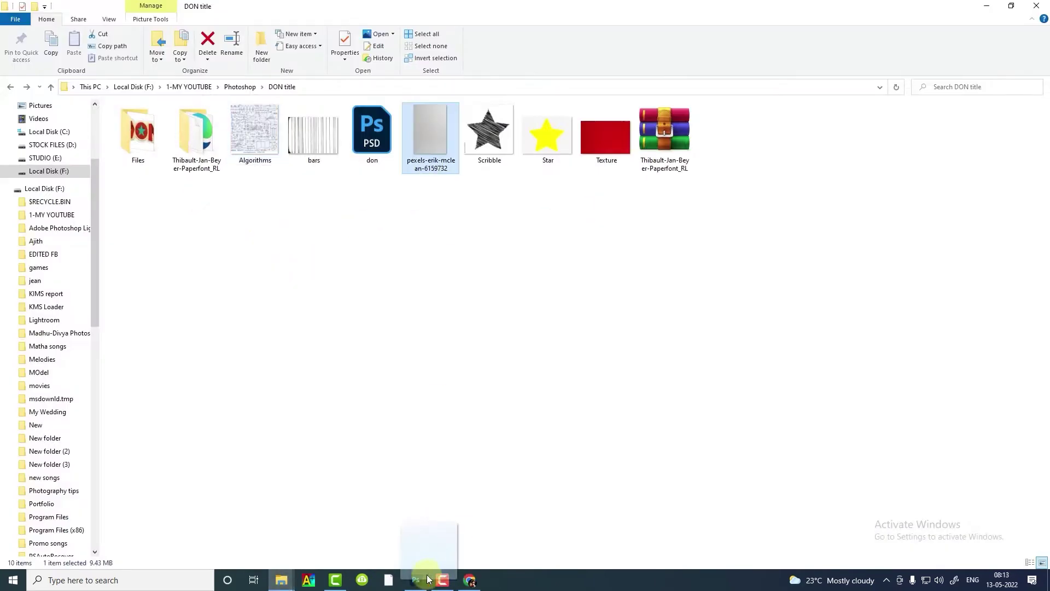
right_click(468, 427)
Rotate the paper photo 90° and stretch it to cover the whole sticker.
click(547, 298)
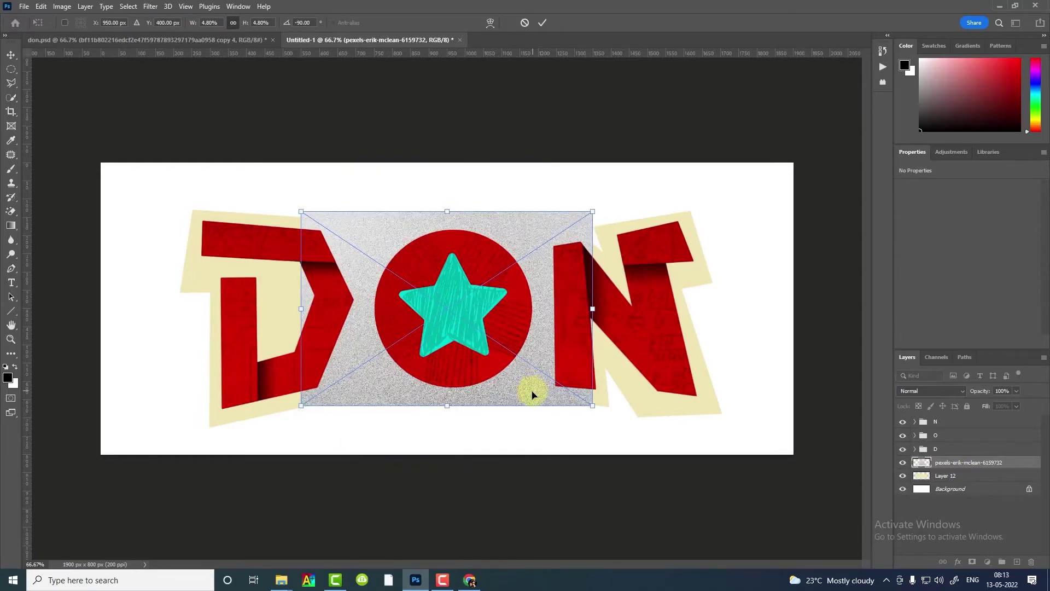
drag(535, 394, 406, 387)
drag(469, 306, 793, 331)
drag(180, 306, 133, 321)
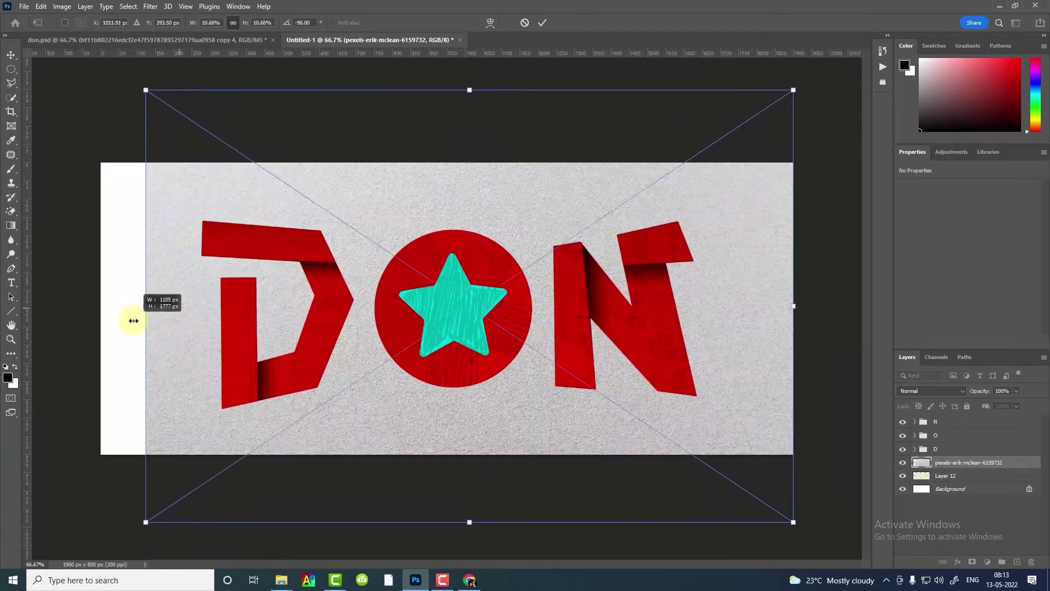
drag(492, 350, 541, 403)
key(Return)
Clip the texture to the cream backdrop with Darken blending, then select the D letter's layer.
alt+click(921, 469)
click(930, 391)
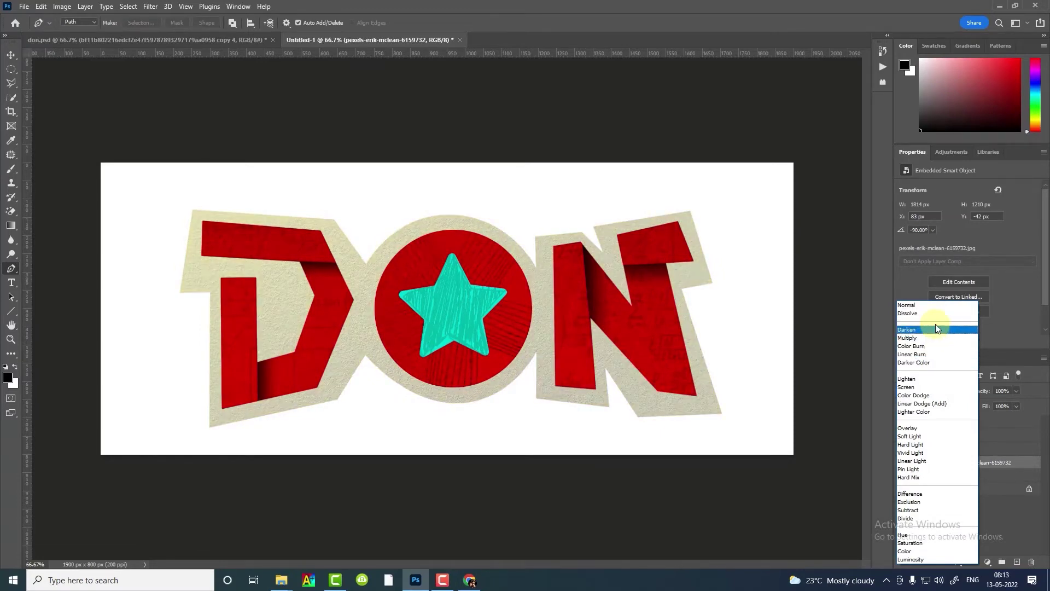
click(936, 329)
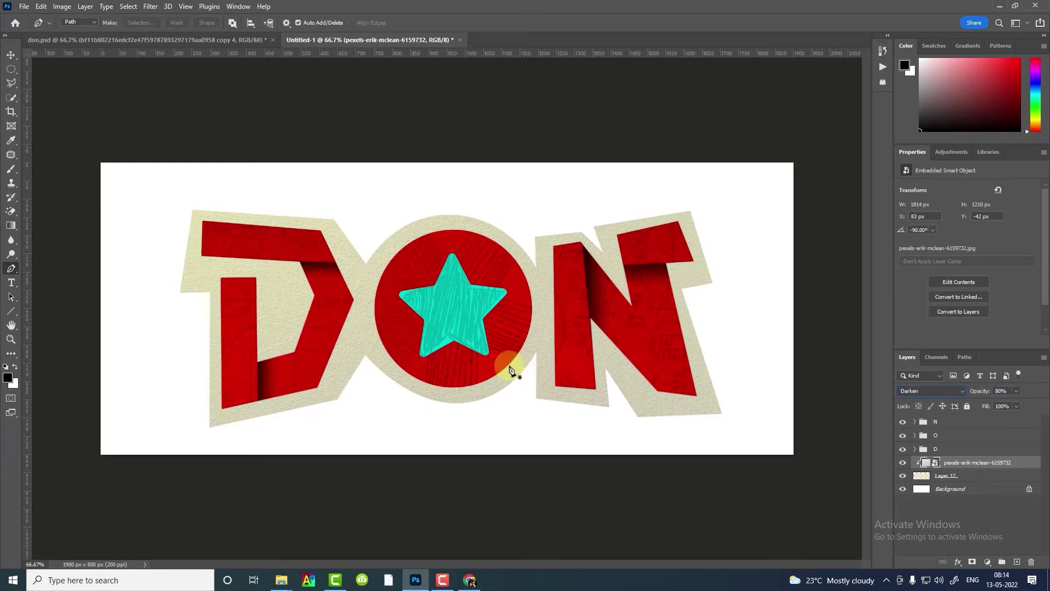
key(v)
click(300, 362)
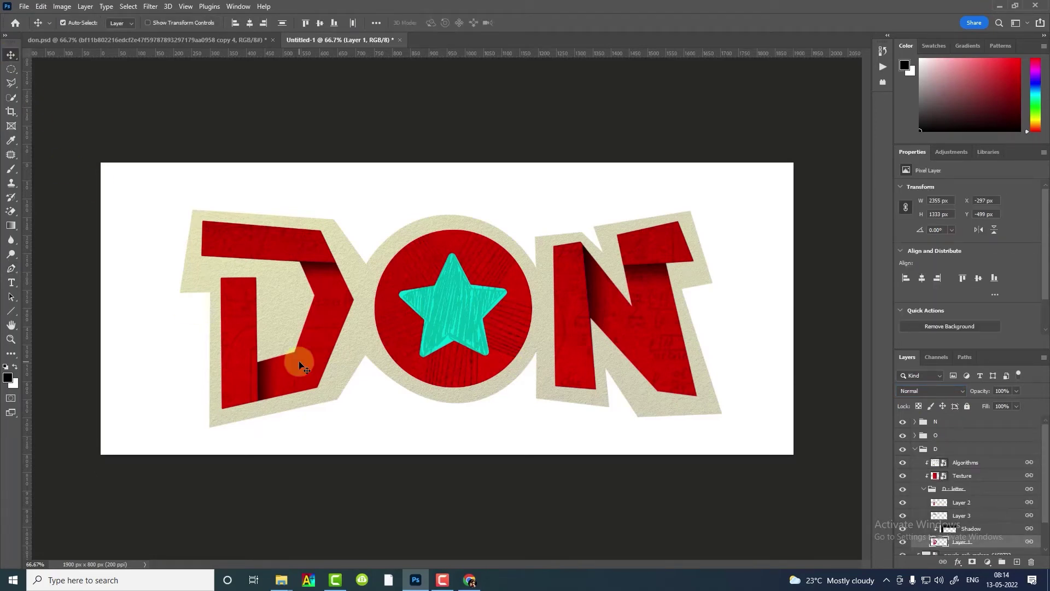
Create a new empty layer, Layer 13, above the background.
scroll(937, 511, down, 2)
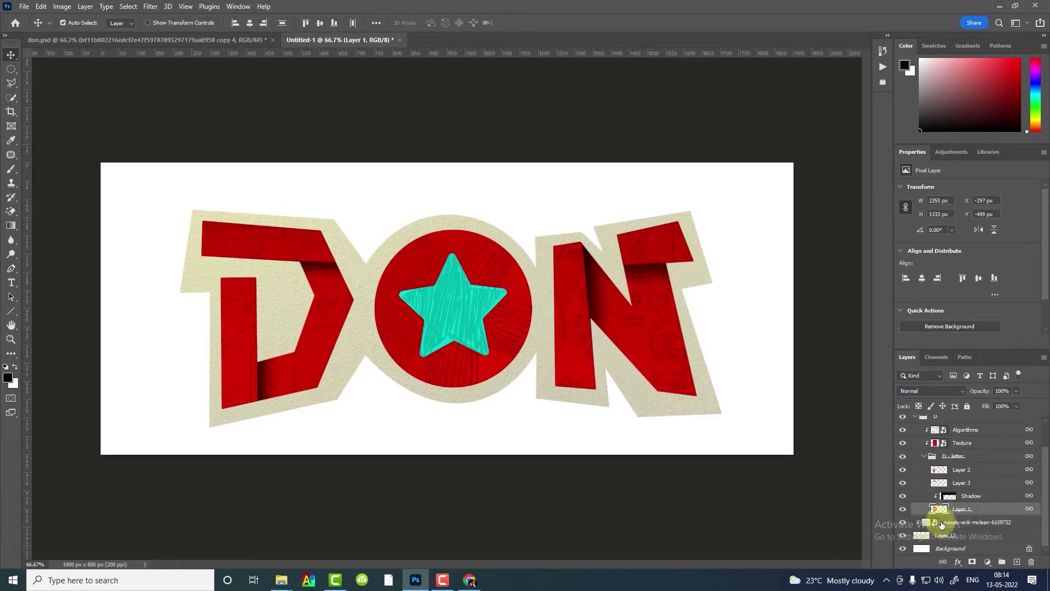
click(951, 535)
click(951, 548)
click(1017, 562)
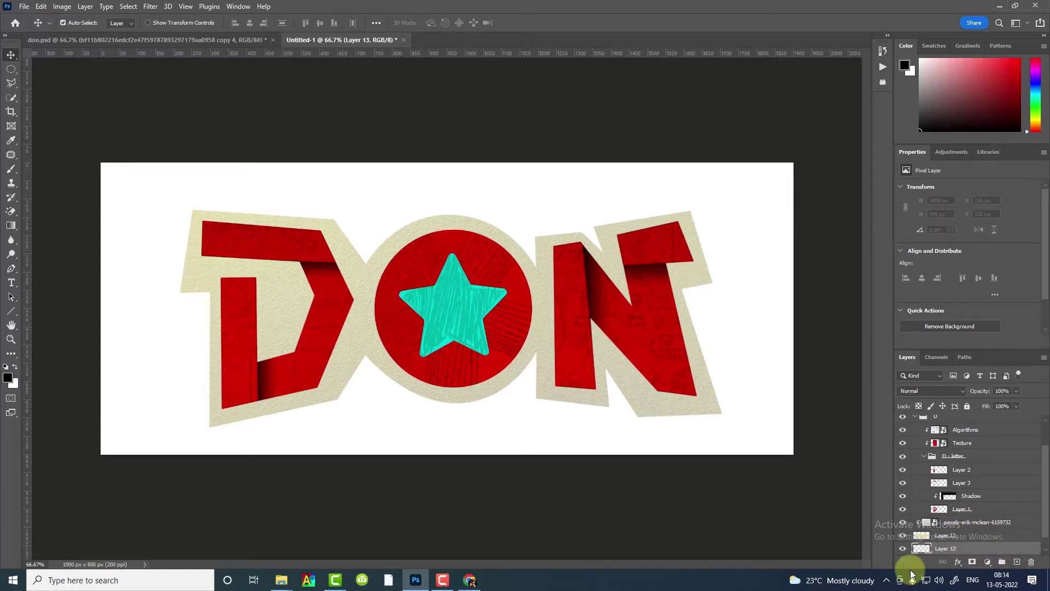
Trace a jagged Pen outline around the left and top of the D, O and N.
key(p)
click(198, 310)
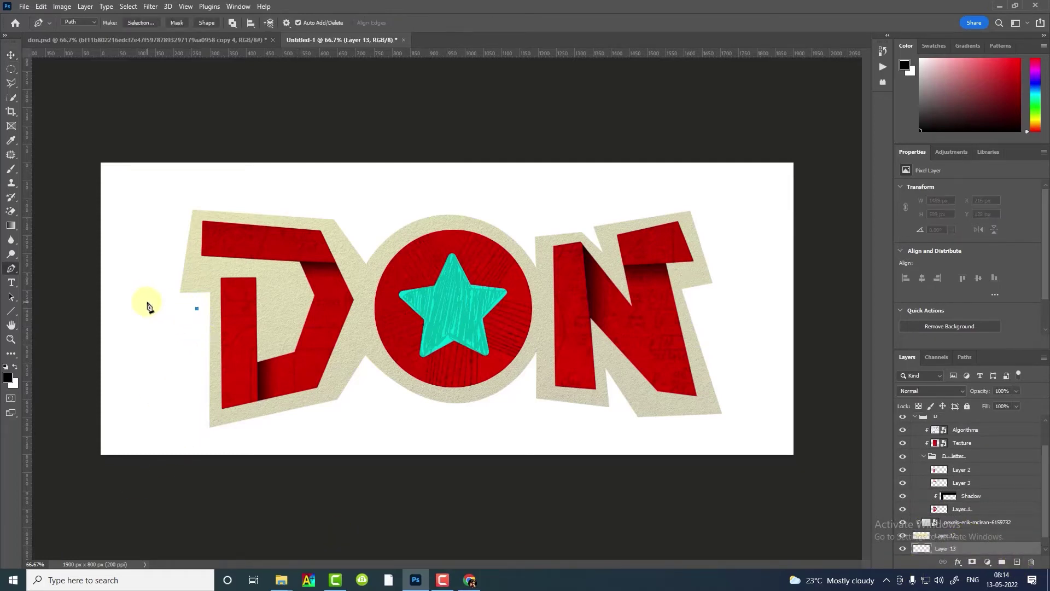
click(149, 309)
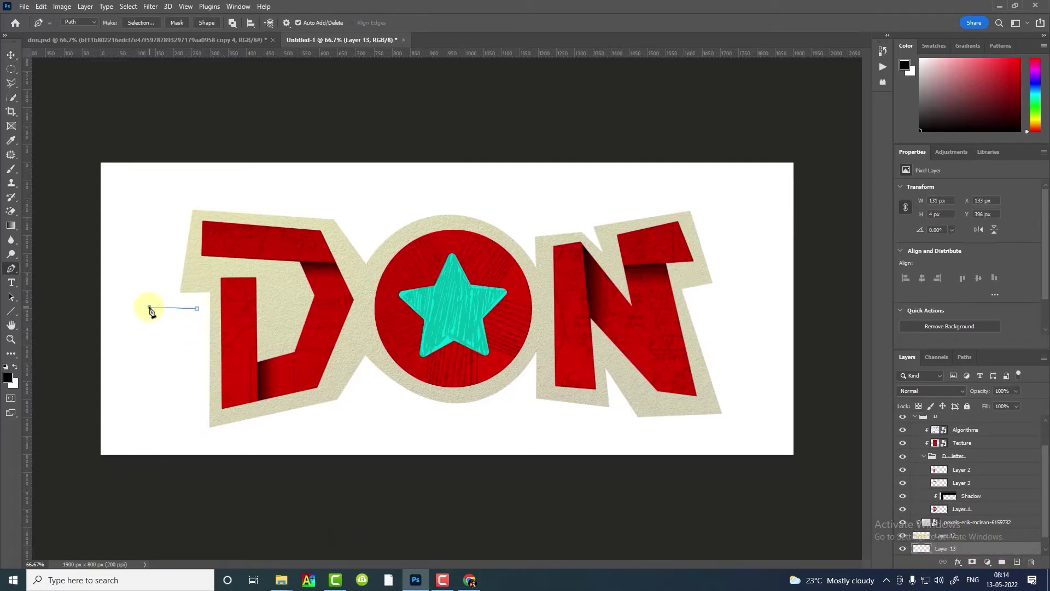
click(171, 195)
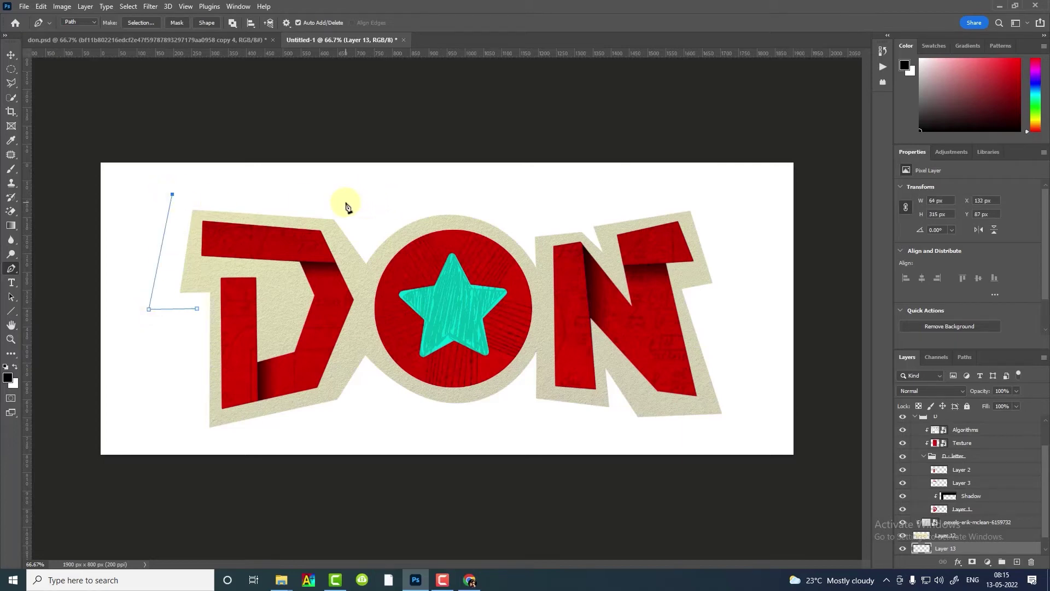
click(345, 202)
click(364, 223)
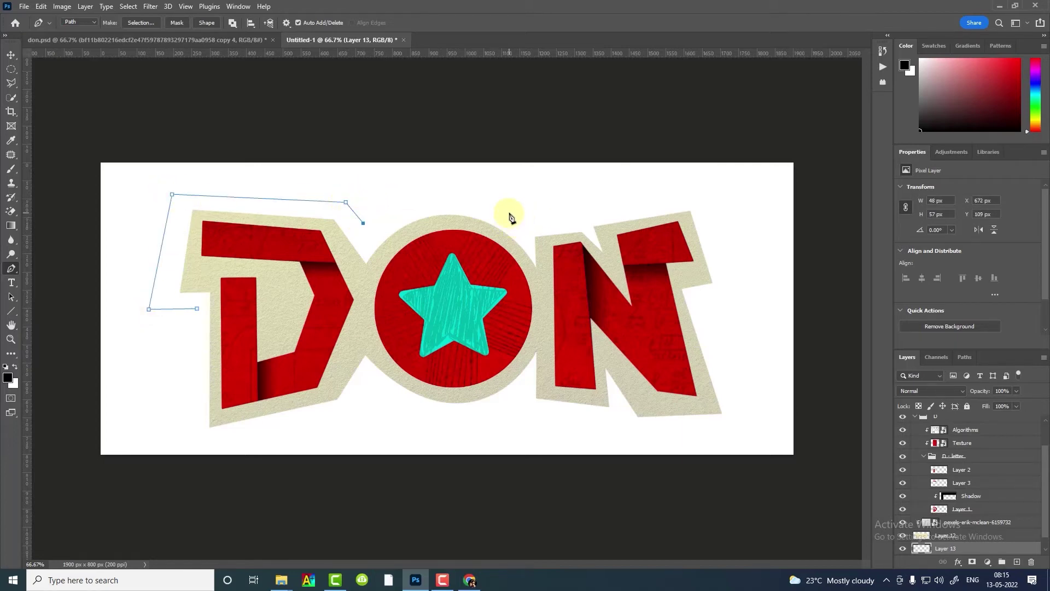
drag(437, 198, 507, 196)
click(509, 212)
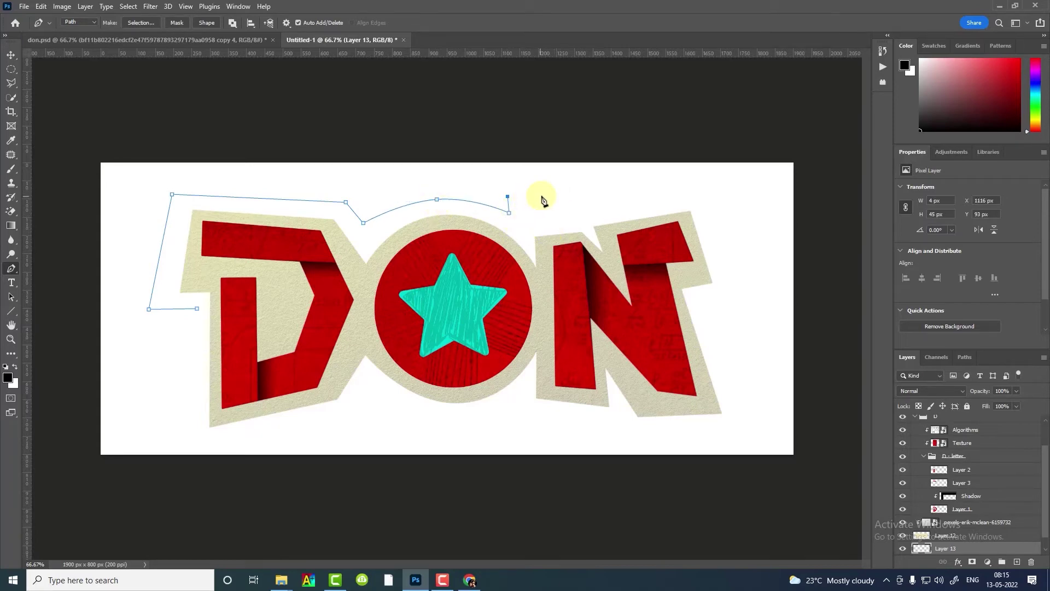
click(579, 213)
click(579, 196)
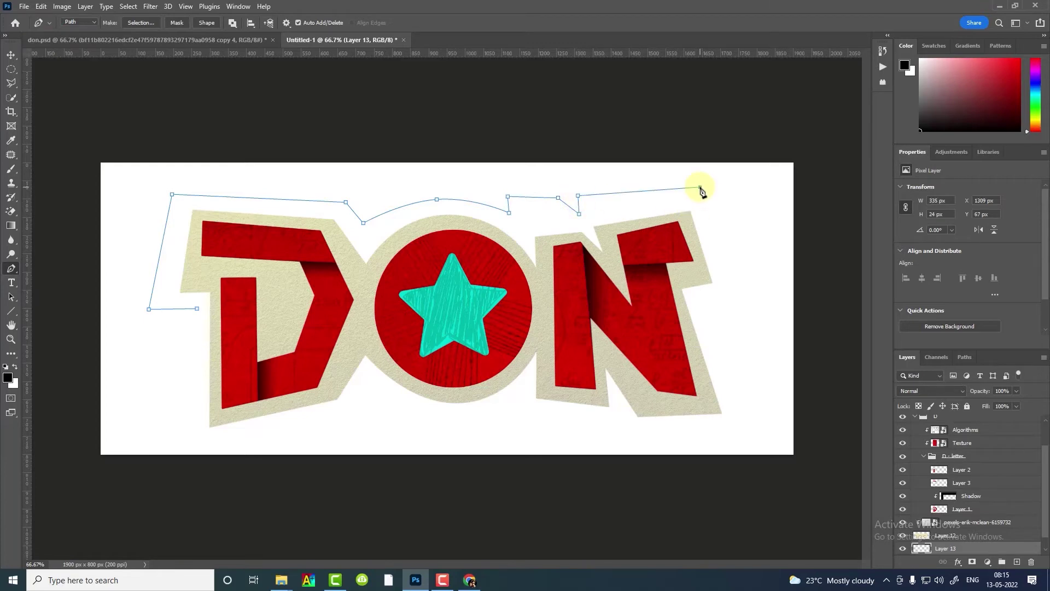
click(743, 300)
click(704, 304)
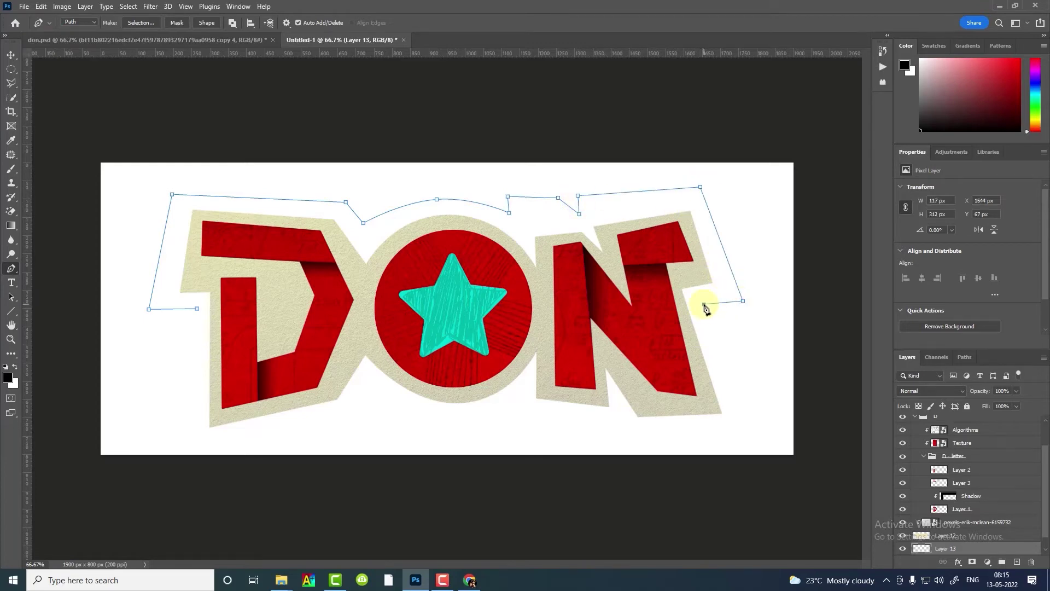
Continue the jagged outline along the bottom and close it at the starting point.
click(749, 425)
click(640, 430)
click(622, 411)
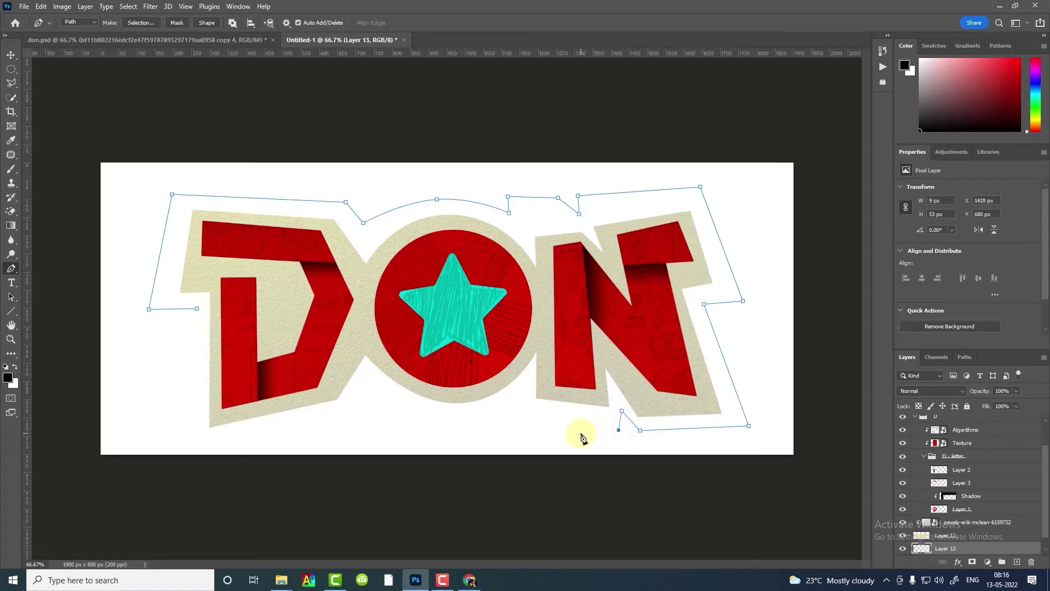
click(624, 426)
click(516, 419)
drag(749, 425, 753, 433)
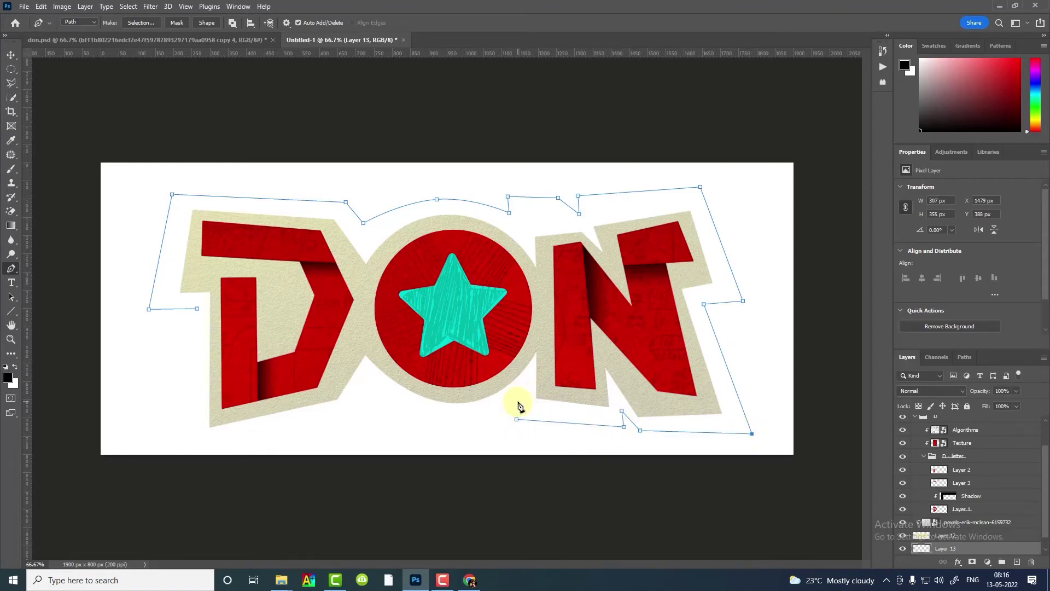
click(517, 402)
click(372, 396)
drag(449, 399, 450, 413)
drag(372, 401, 378, 392)
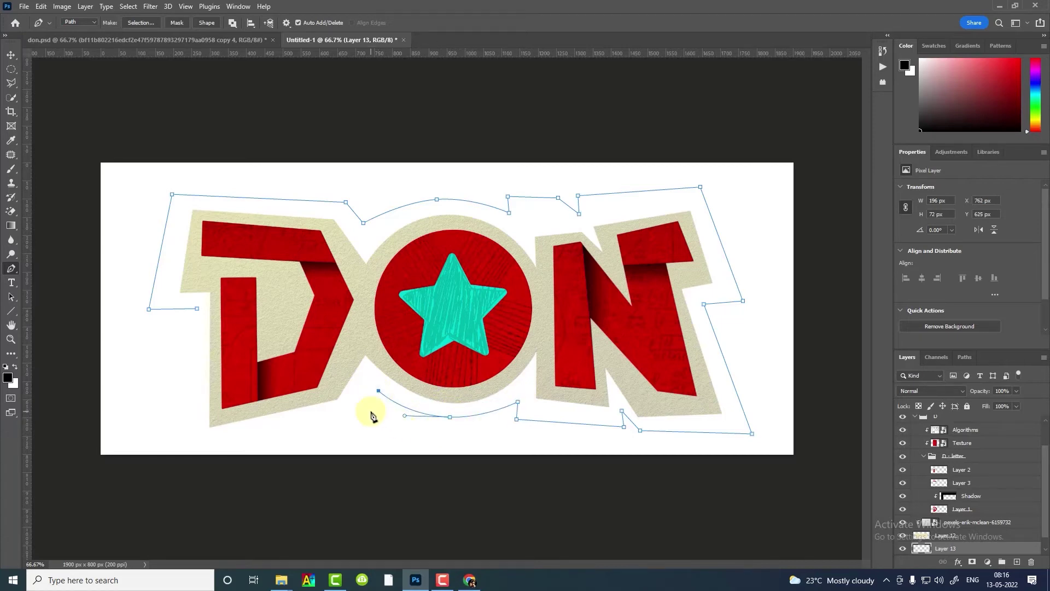
click(359, 408)
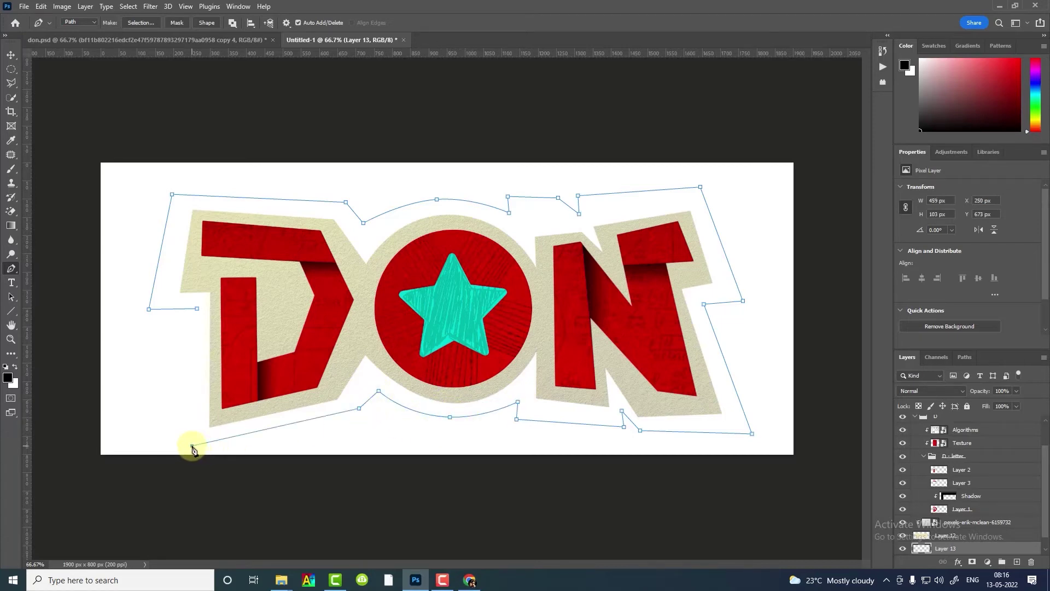
click(192, 446)
click(197, 308)
Turn the closed outline into a selection and fill it with a light colour.
right_click(260, 428)
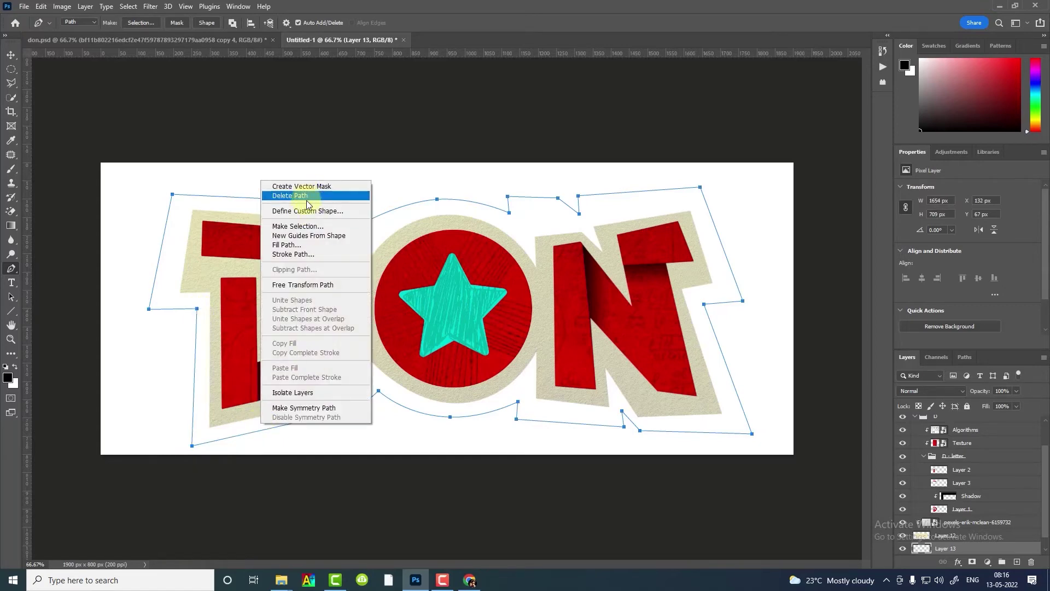
click(290, 228)
click(587, 154)
click(41, 6)
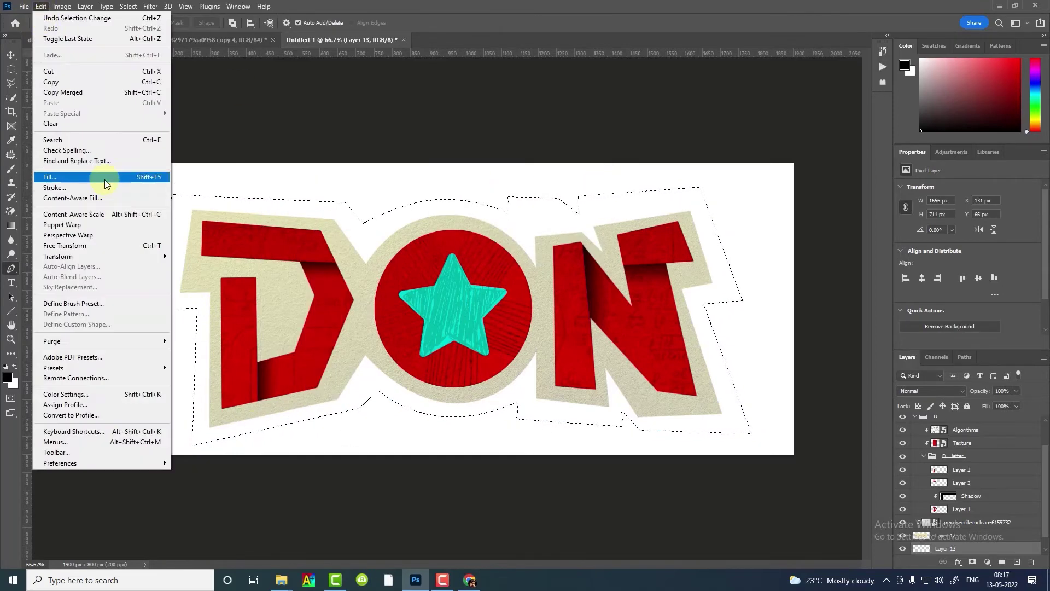
click(104, 174)
click(626, 129)
click(600, 156)
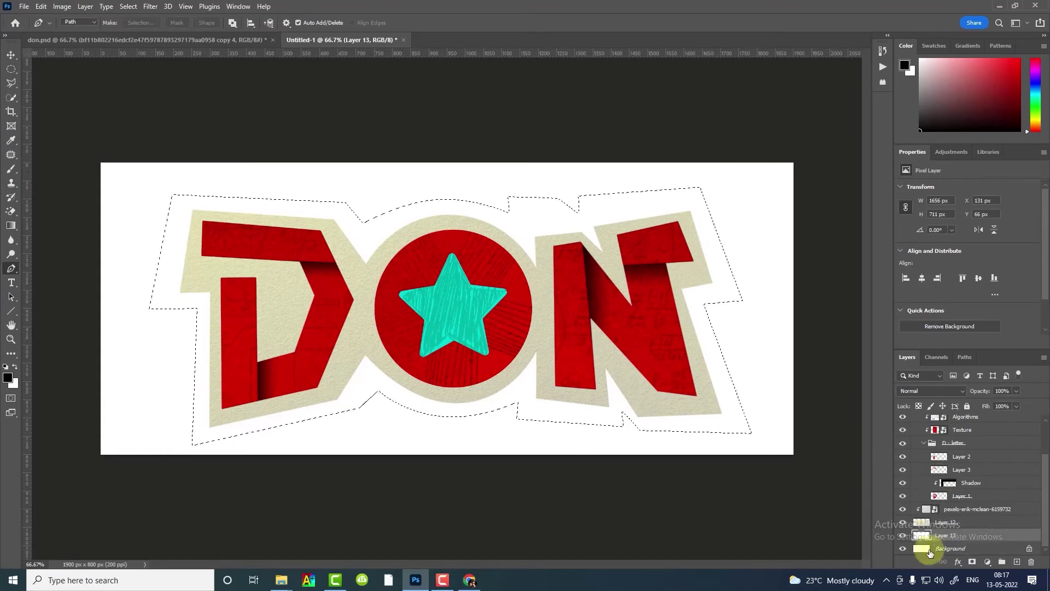
Hide the unlocked white background and place the Algorithms image stretched over the sticker.
key(ctrl+shift+alt+n)
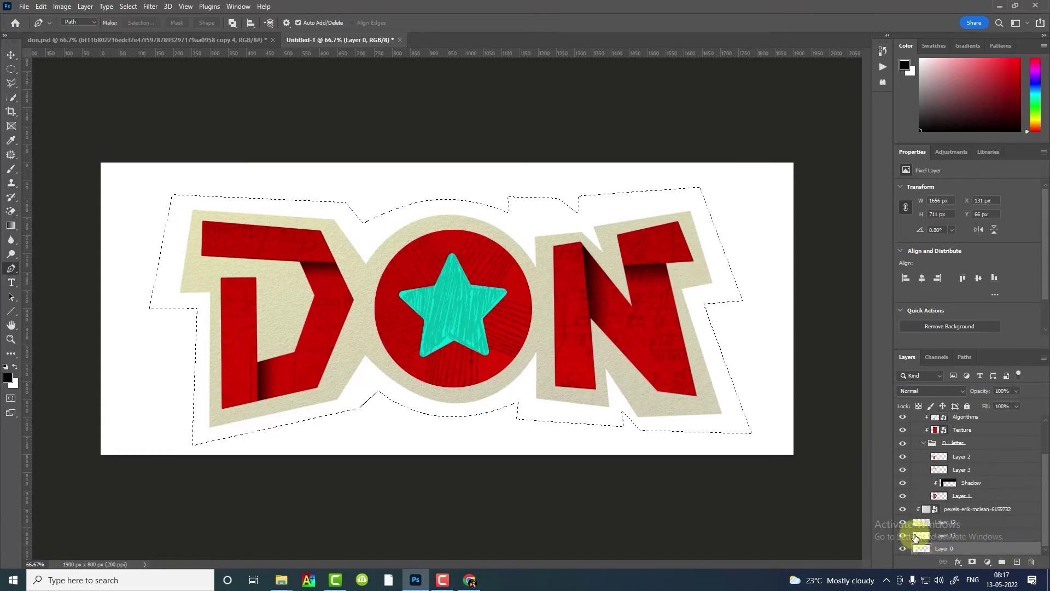
click(903, 548)
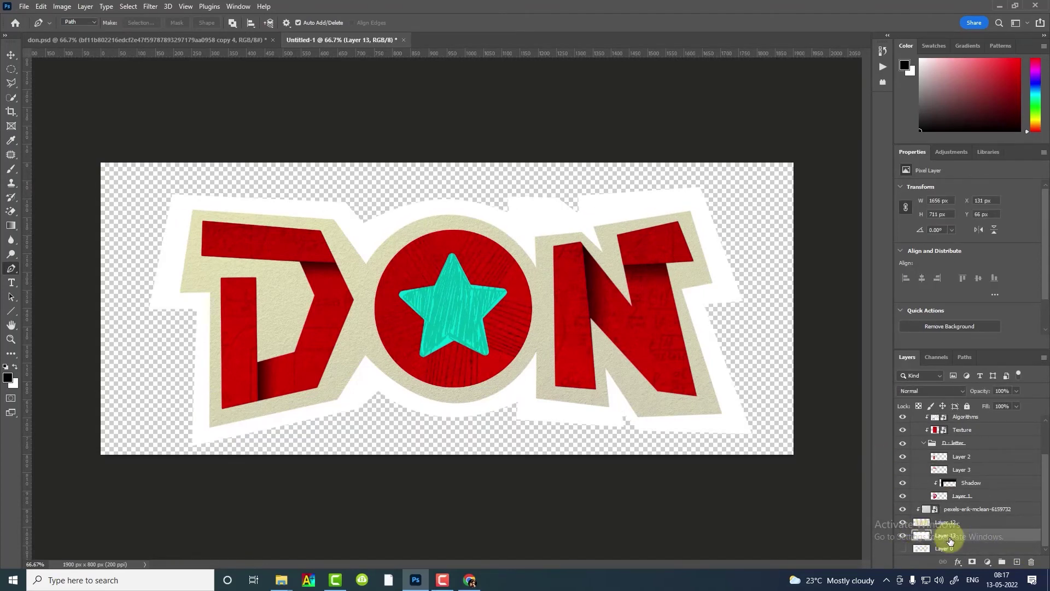
click(328, 525)
mouse_move(255, 131)
mouse_down()
mouse_move(420, 577)
mouse_move(386, 235)
mouse_up()
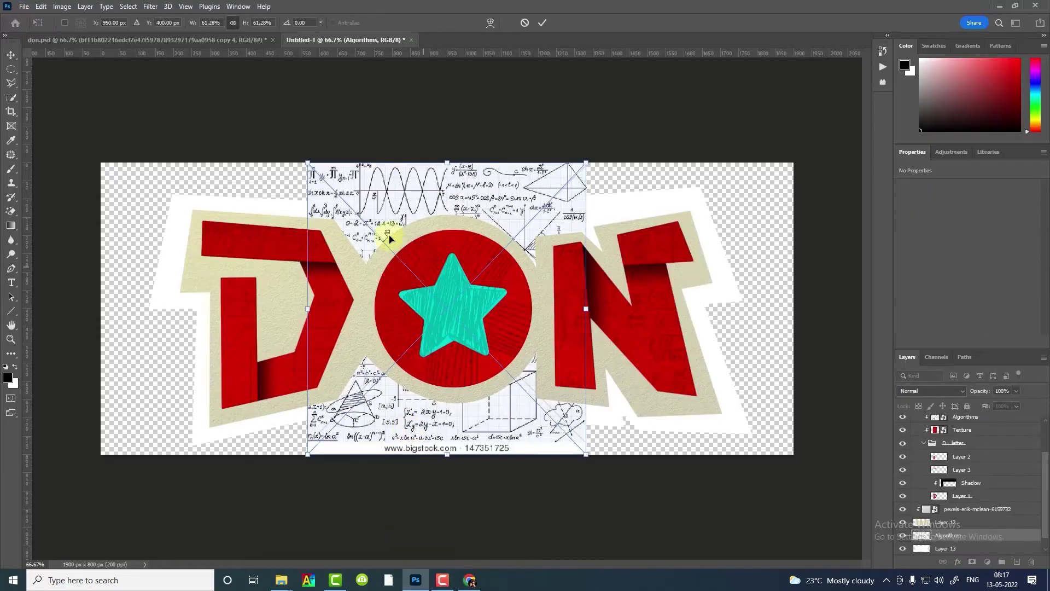
drag(586, 308, 829, 308)
drag(239, 308, 129, 335)
key(Return)
Clip the Algorithms image to Layer 13 in Multiply mode with lowered opacity.
alt+click(919, 541)
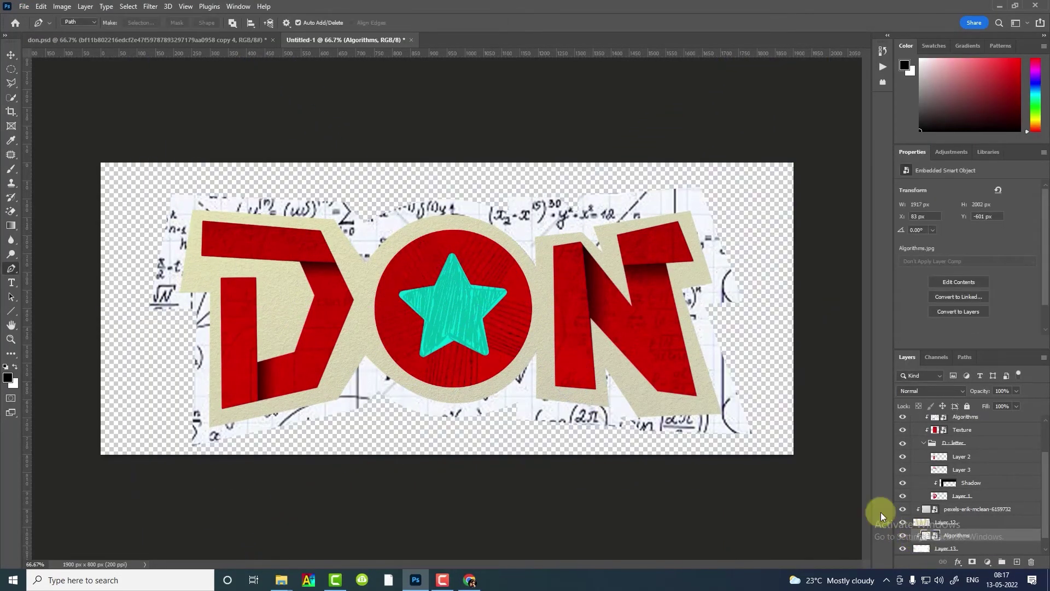
click(930, 390)
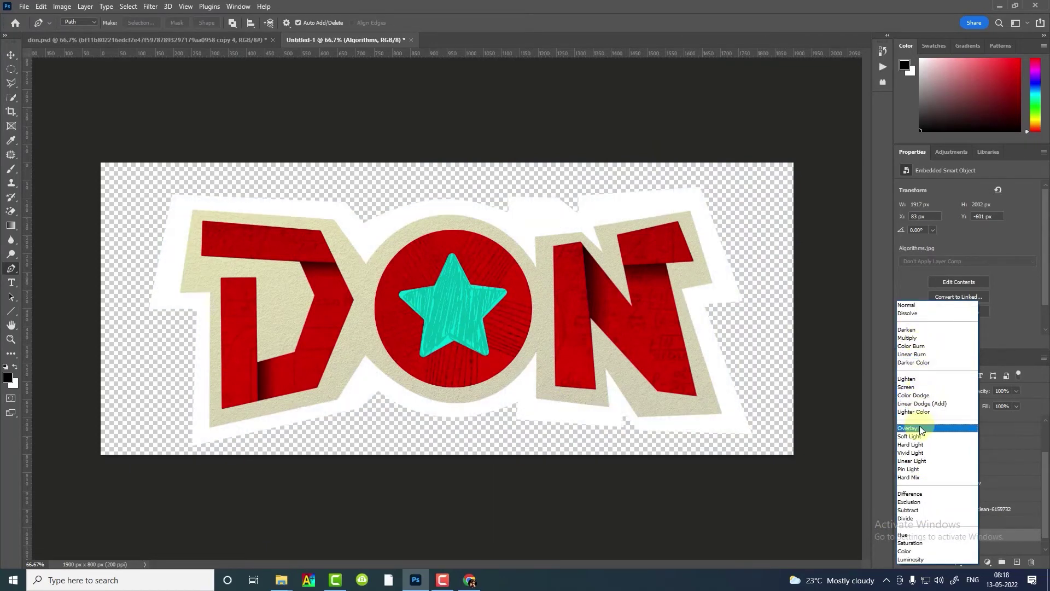
click(907, 337)
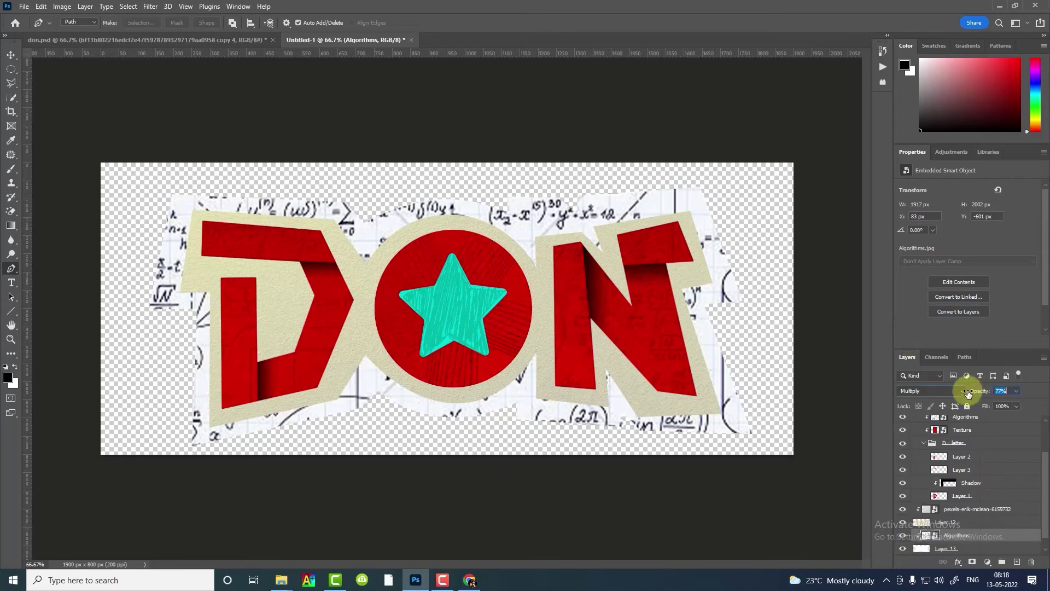
drag(981, 391, 935, 403)
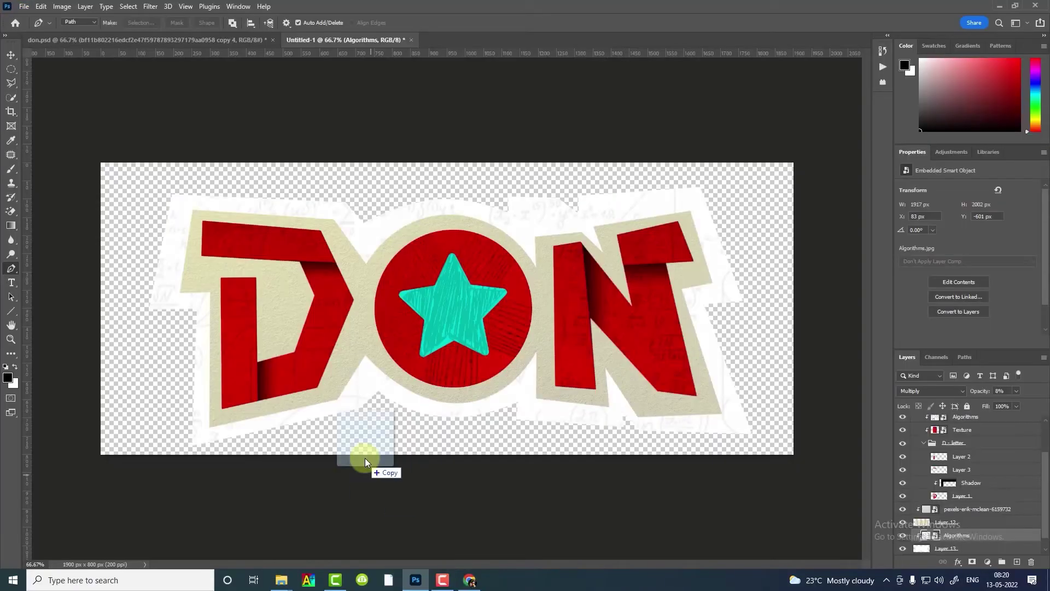
Place the horizontal-lines image, clip it to the sticker, and position a copy over the right side.
drag(434, 230, 366, 458)
drag(566, 308, 568, 347)
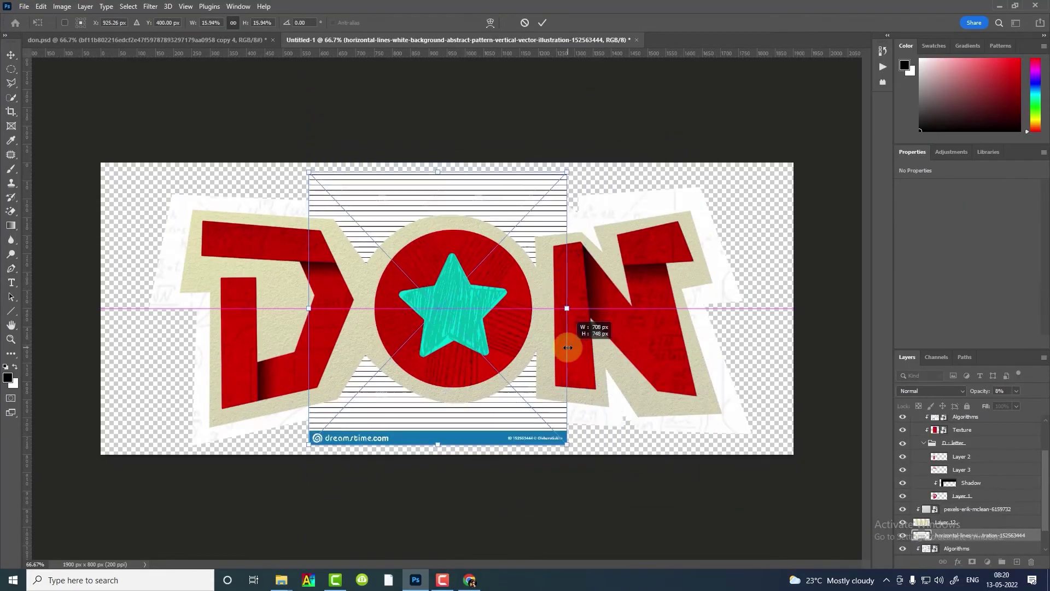
mouse_move(499, 363)
mouse_down()
mouse_move(339, 382)
mouse_move(613, 384)
mouse_up()
key(Return)
alt+click(924, 542)
key(v)
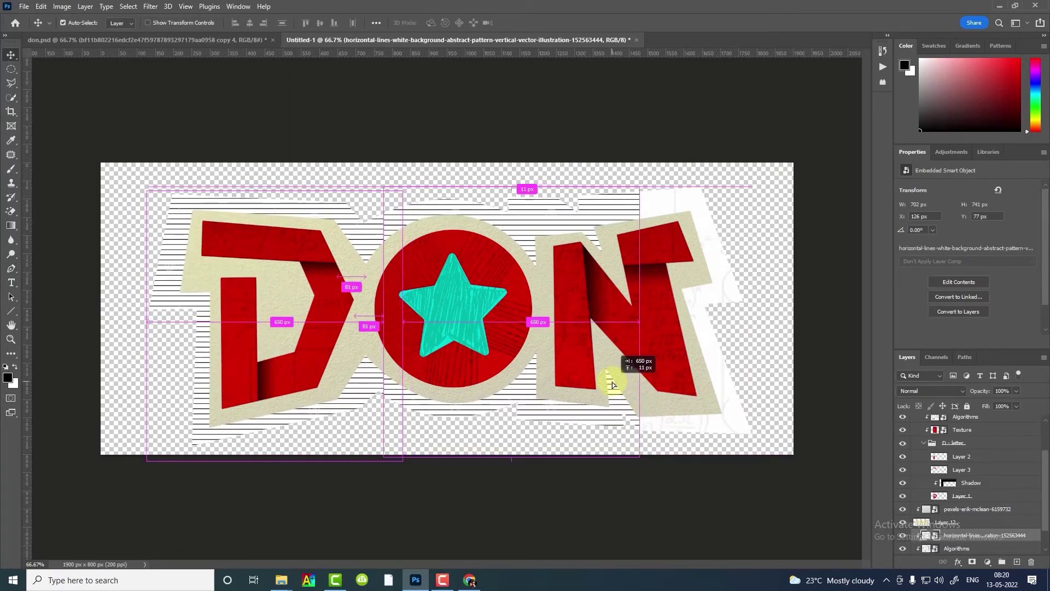
mouse_move(375, 383)
mouse_down()
mouse_move(627, 383)
mouse_move(744, 454)
mouse_up()
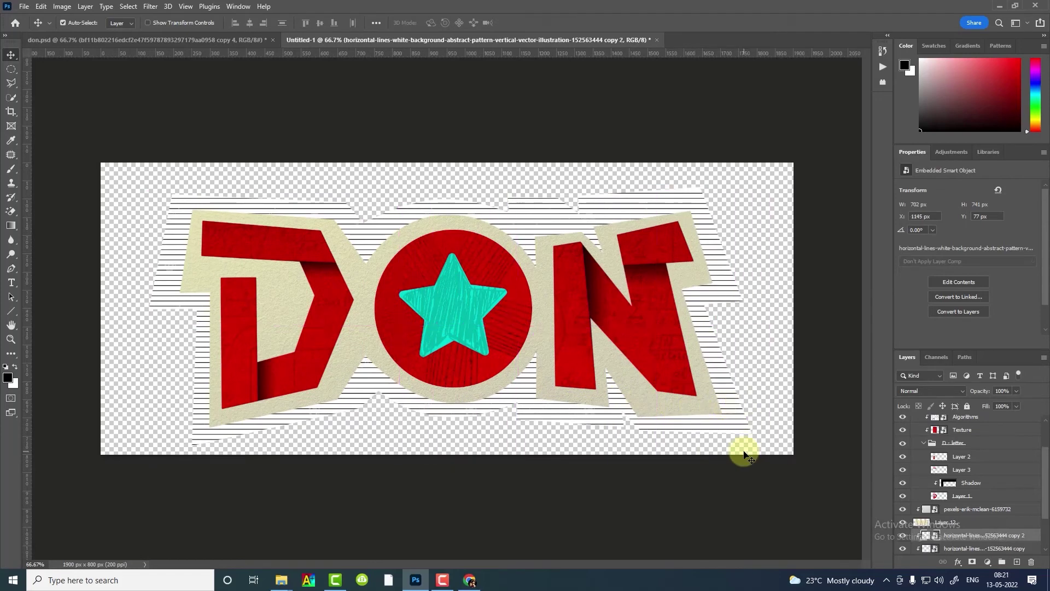
Merge the line copies into one layer in Normal mode and fade it to 13% opacity.
scroll(984, 508, down, 1)
key(ctrl+e)
ctrl+click(928, 514)
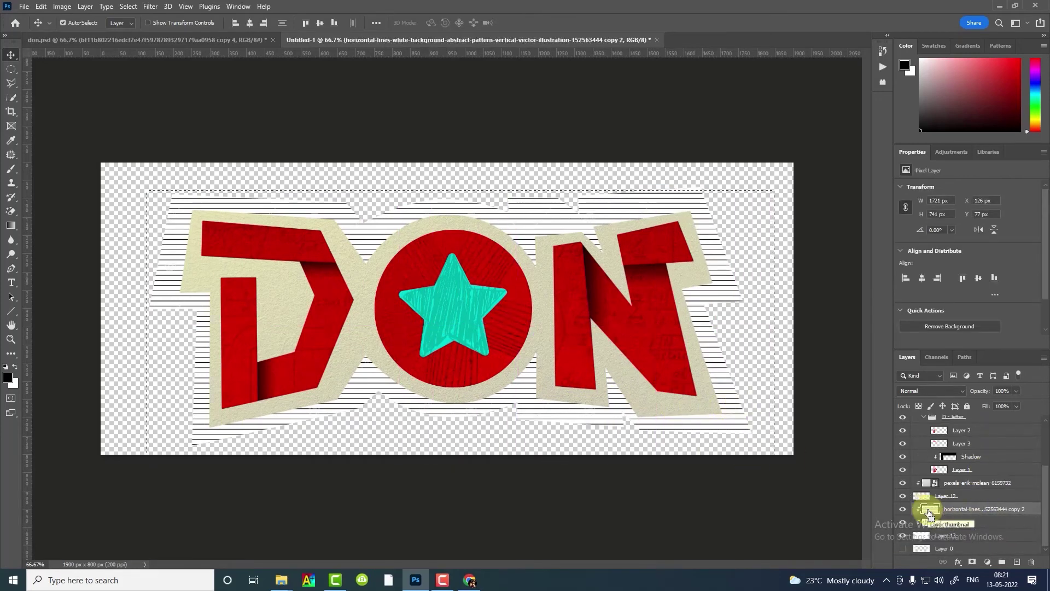
key(ctrl+d)
click(933, 392)
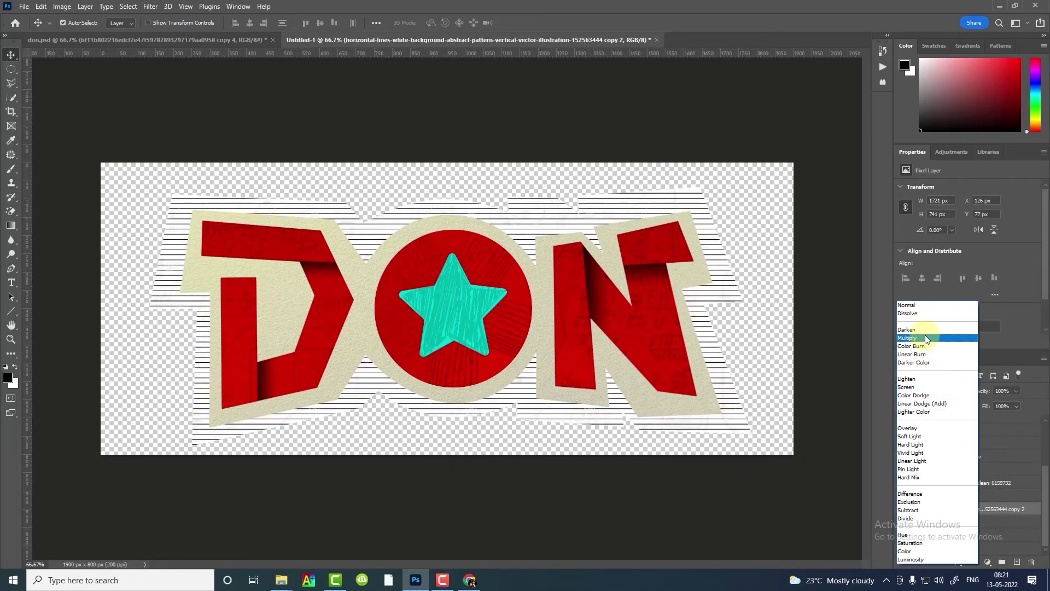
key(Escape)
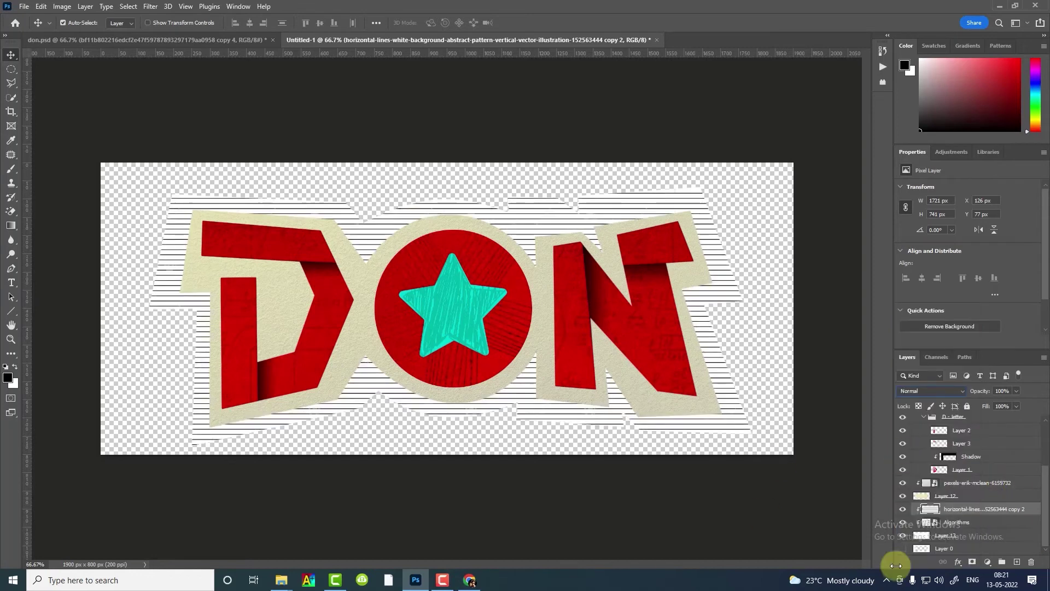
click(11, 211)
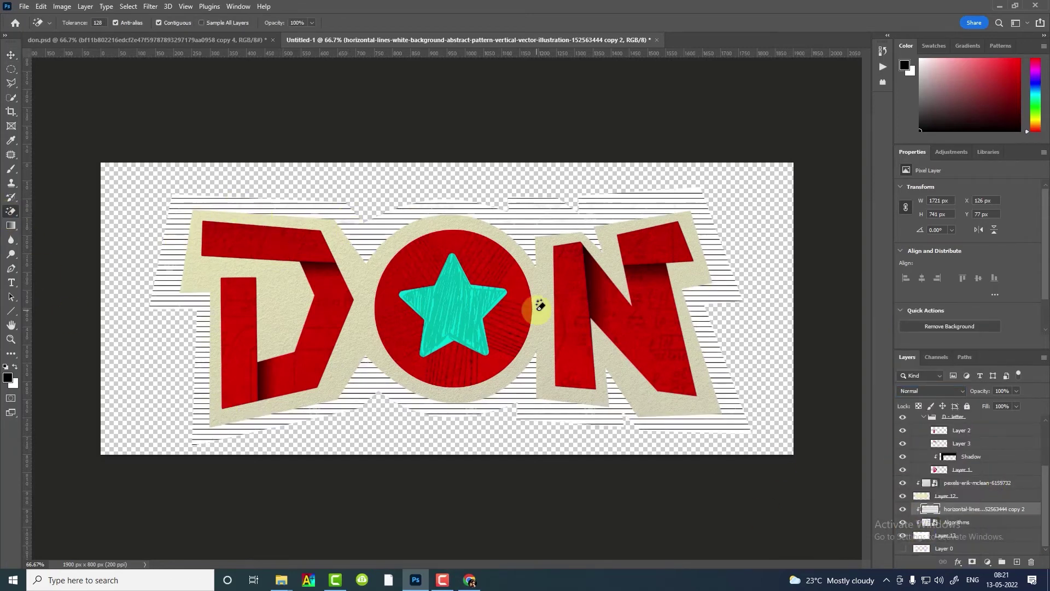
key(ctrl+plus)
drag(982, 389, 932, 402)
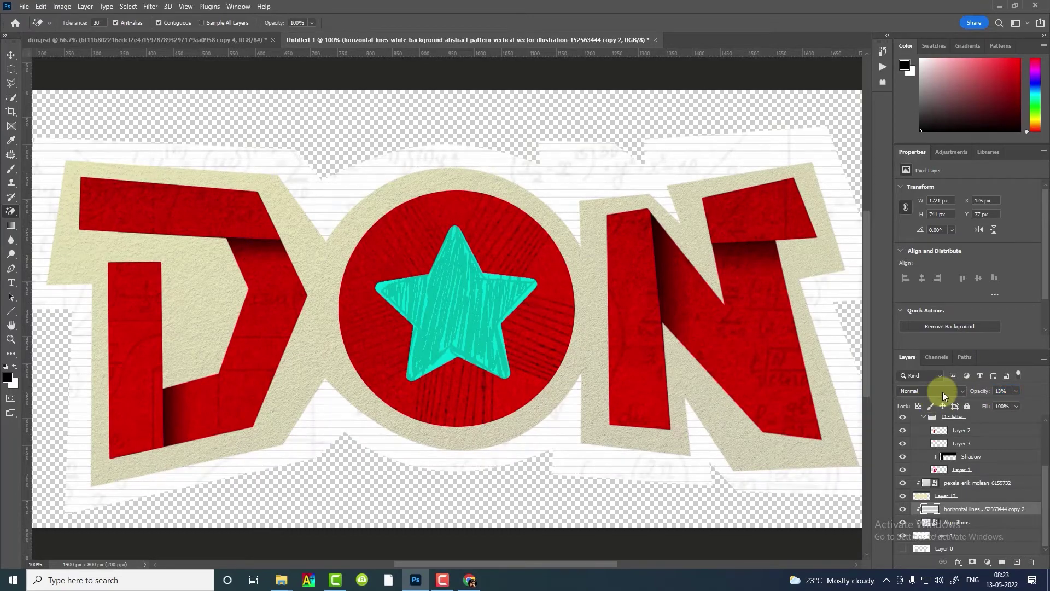
key(ctrl+minus)
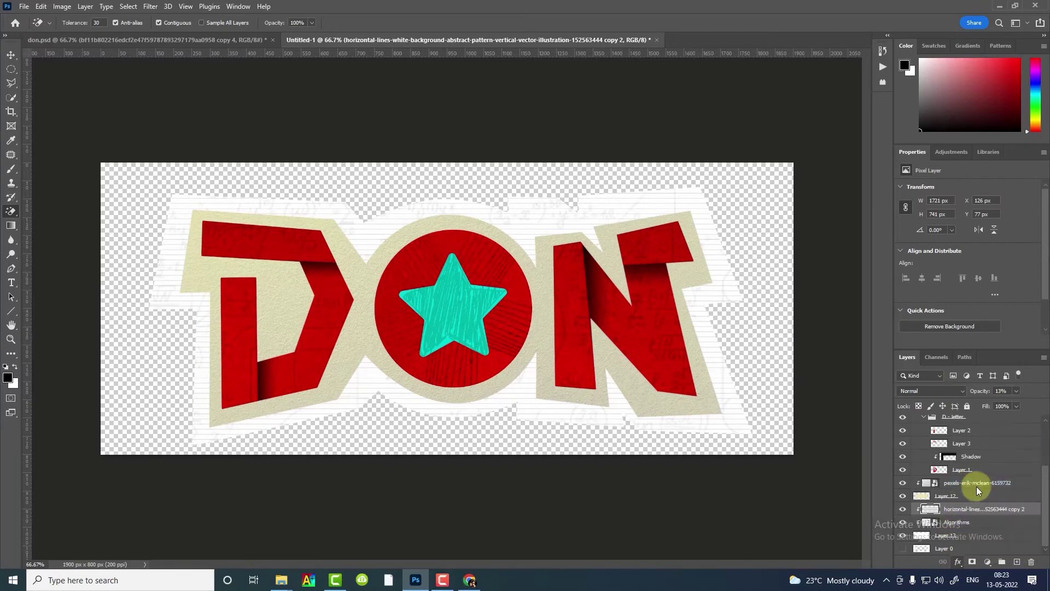
Set the lines layer's stroke to 1 px black.
double_click(976, 487)
drag(815, 269, 809, 270)
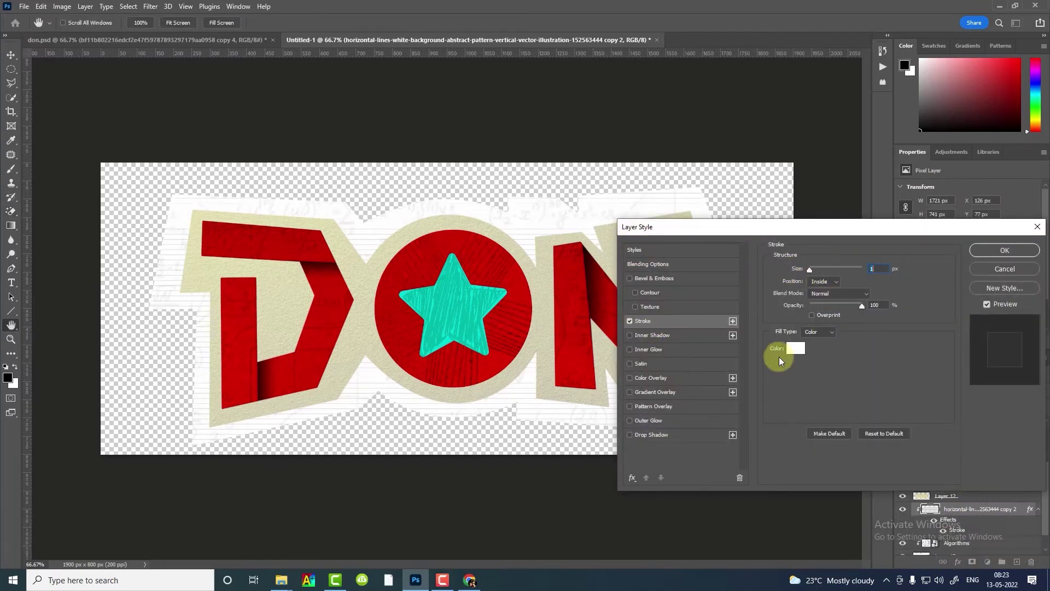
click(795, 348)
click(520, 270)
click(629, 127)
click(1005, 250)
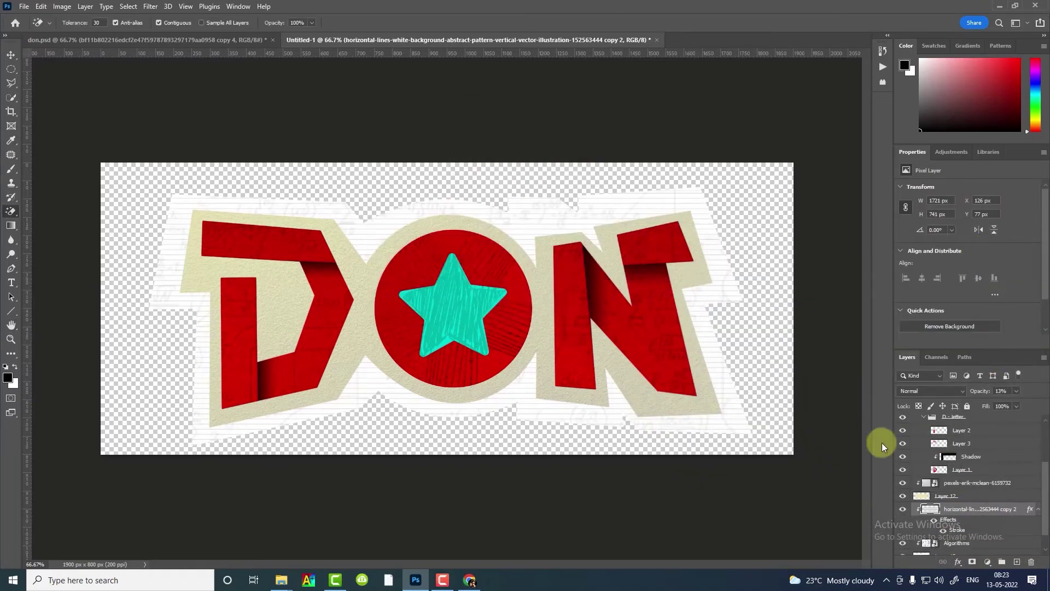
Add an outside stroke effect to Layer 13 with a smaller size.
click(904, 537)
click(958, 562)
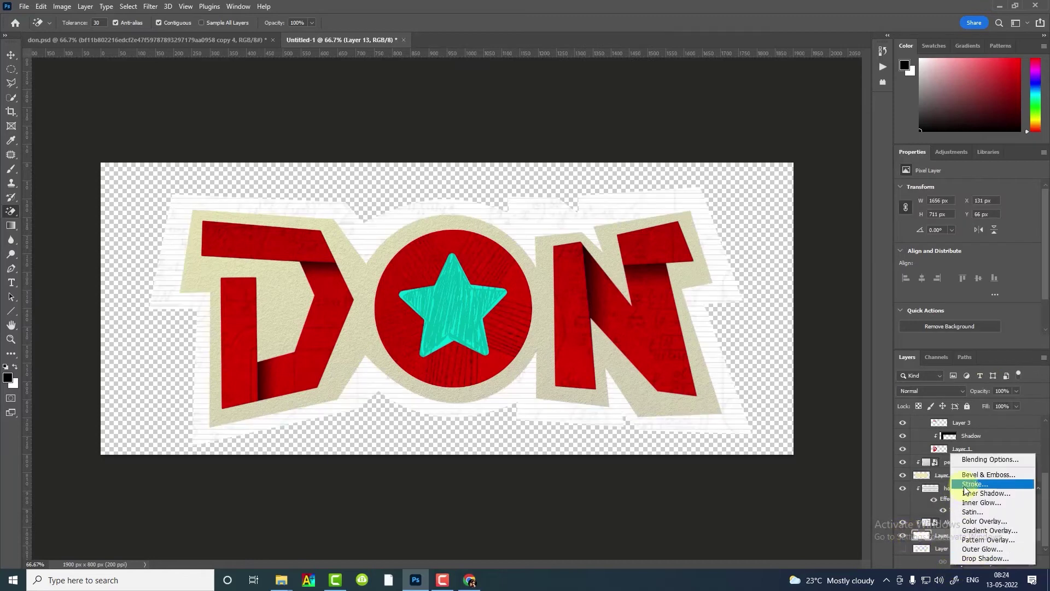
click(965, 484)
click(822, 282)
click(823, 274)
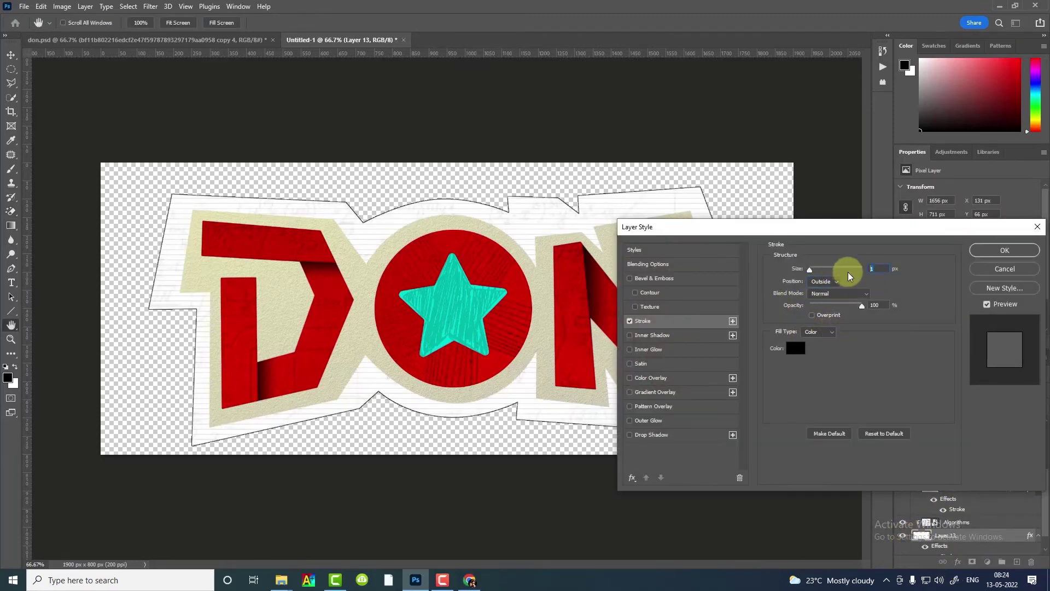
text(0.5)
key(Return)
key(Return)
Make Layer 13's stroke olive brown at 50% opacity and apply it.
click(795, 348)
click(531, 253)
click(457, 145)
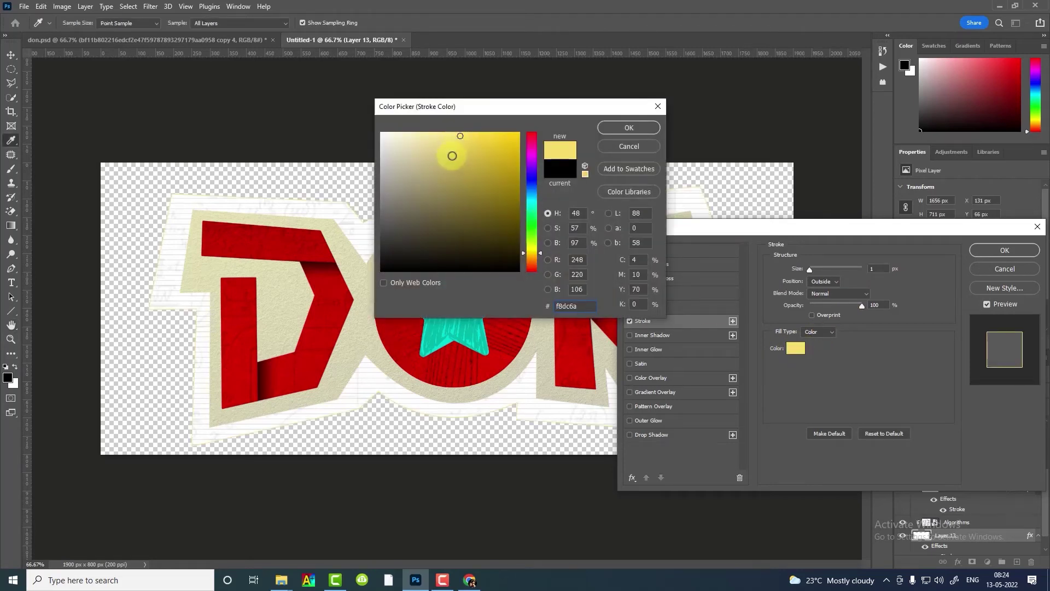
click(476, 139)
drag(476, 139, 470, 206)
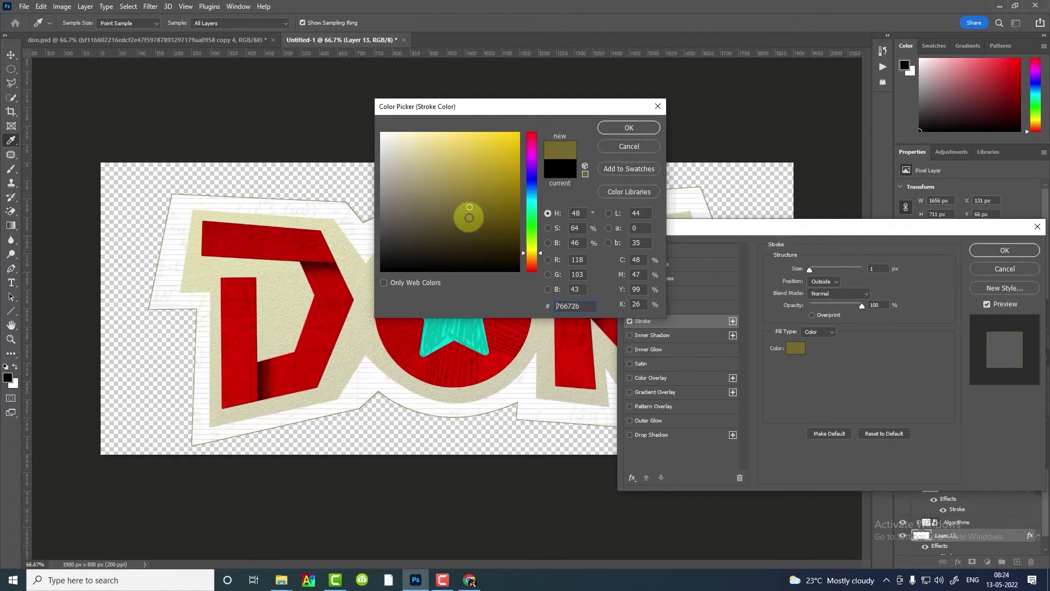
key(Return)
click(835, 305)
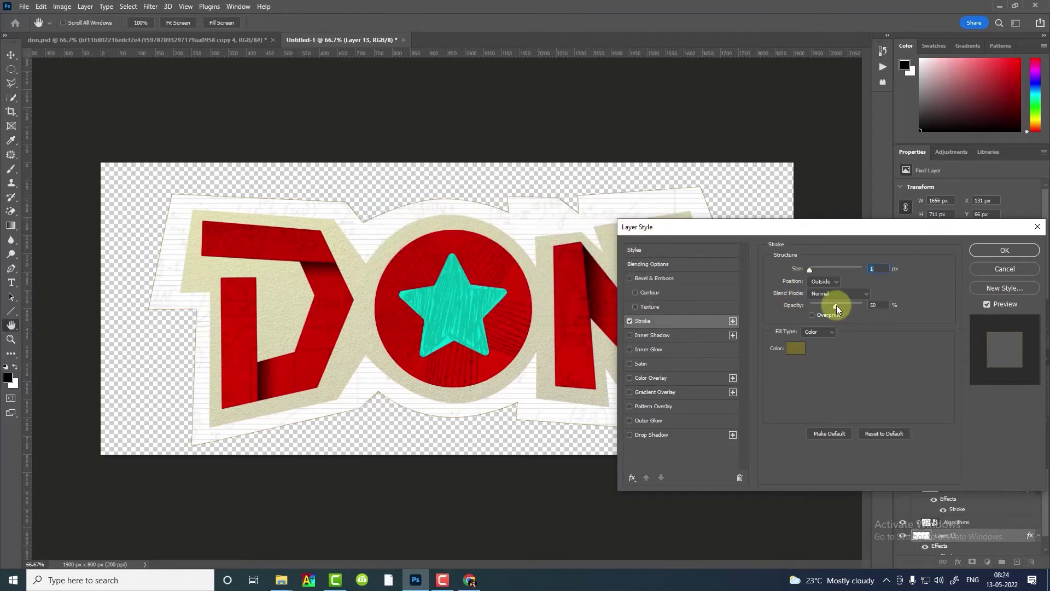
key(Return)
key(e)
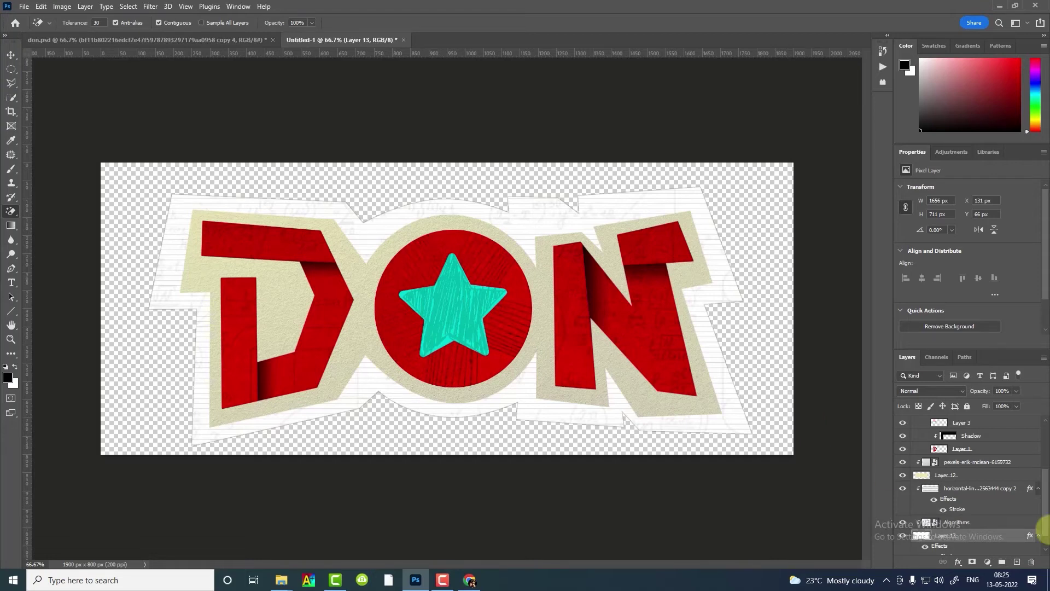
Drop the Algorithms texture to 13% opacity and move it higher behind the sticker.
click(957, 523)
drag(982, 393, 990, 395)
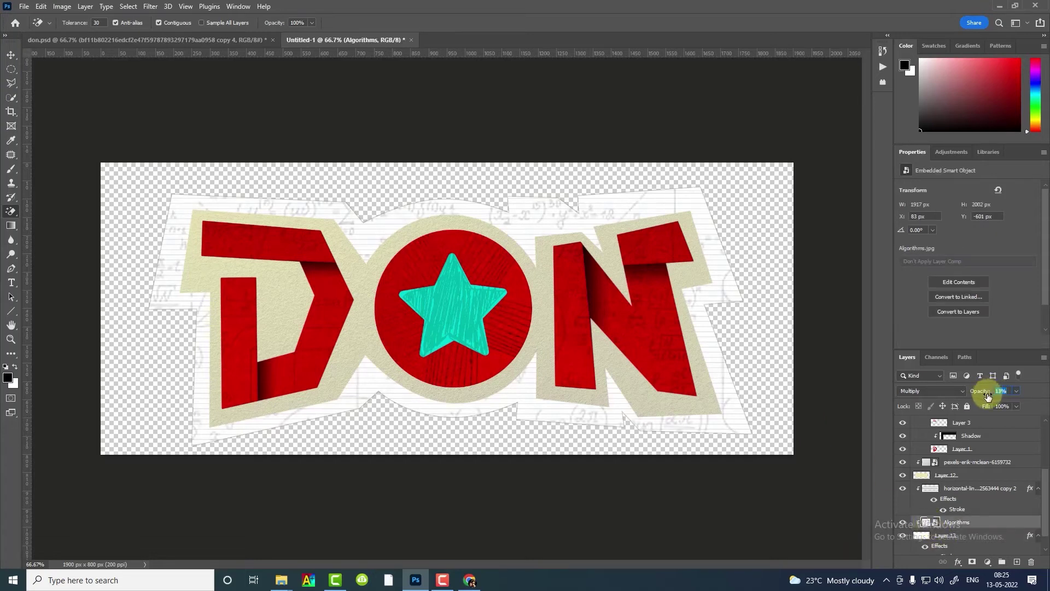
key(ctrl+t)
mouse_move(598, 398)
mouse_down()
mouse_move(651, 312)
mouse_move(606, 319)
mouse_move(602, 304)
mouse_up()
key(Return)
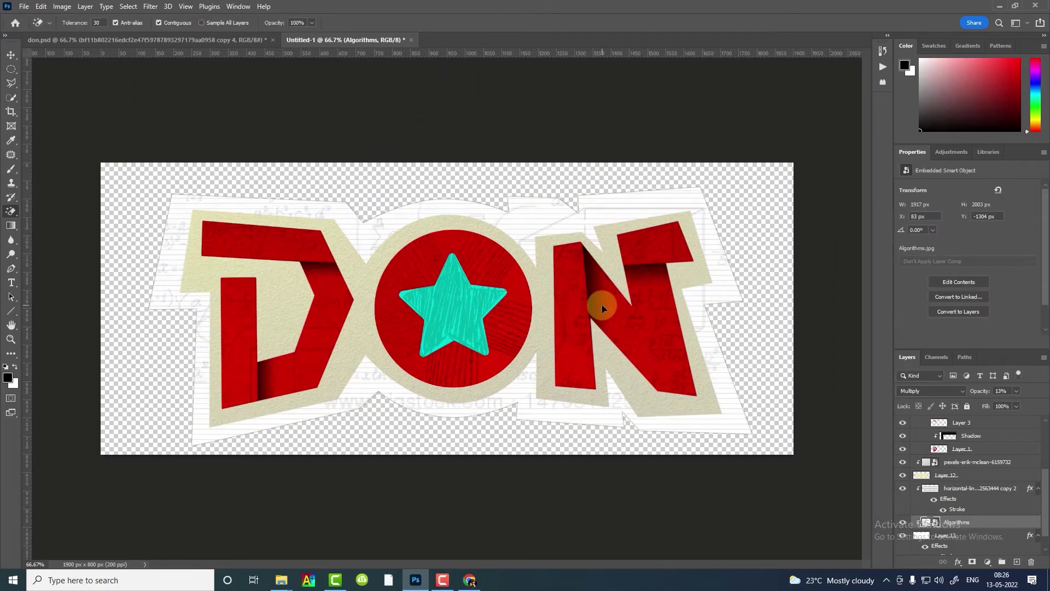
key(e)
scroll(970, 495, up, 3)
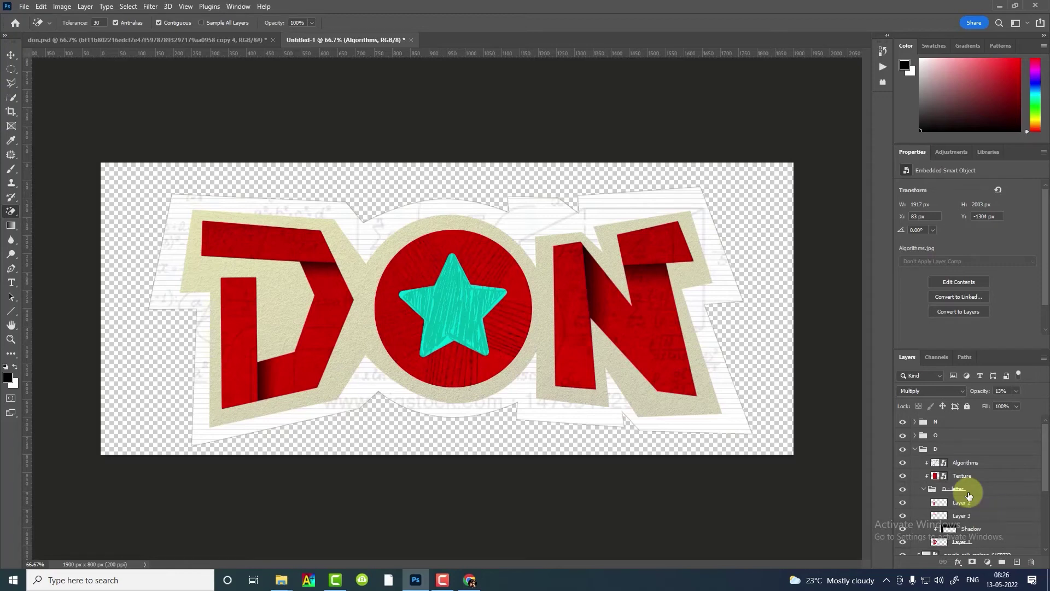
Make a merged copy of the D layers and place it beneath Layer 1.
key(v)
click(320, 321)
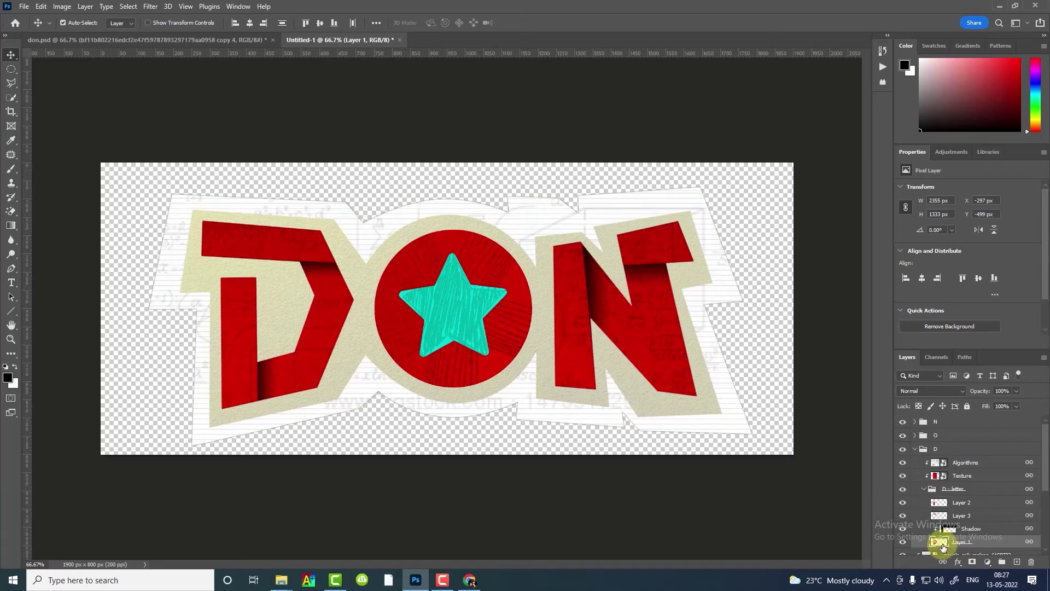
drag(942, 547, 968, 508)
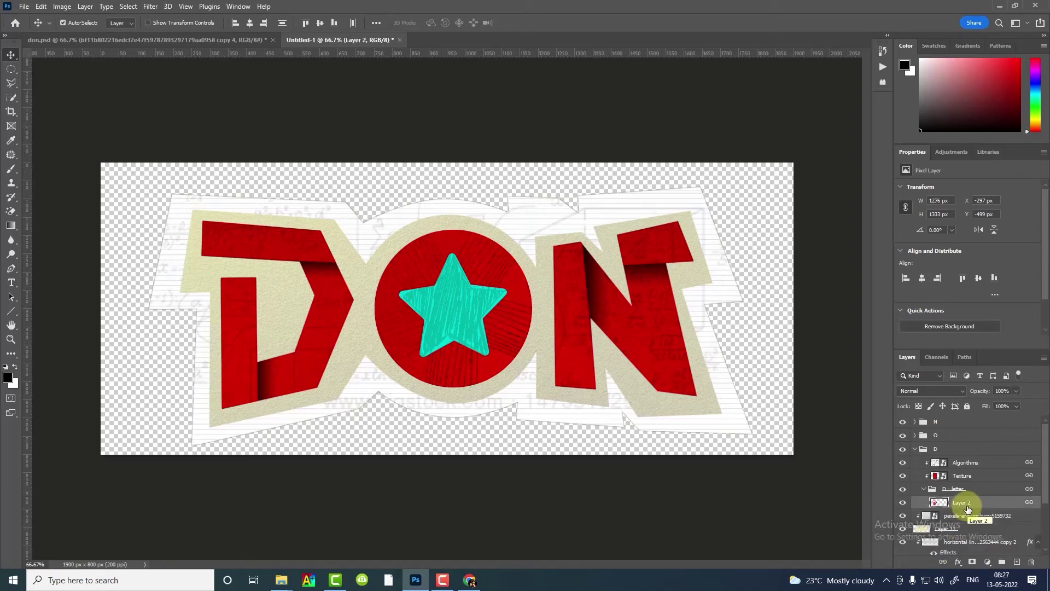
key(ctrl+z)
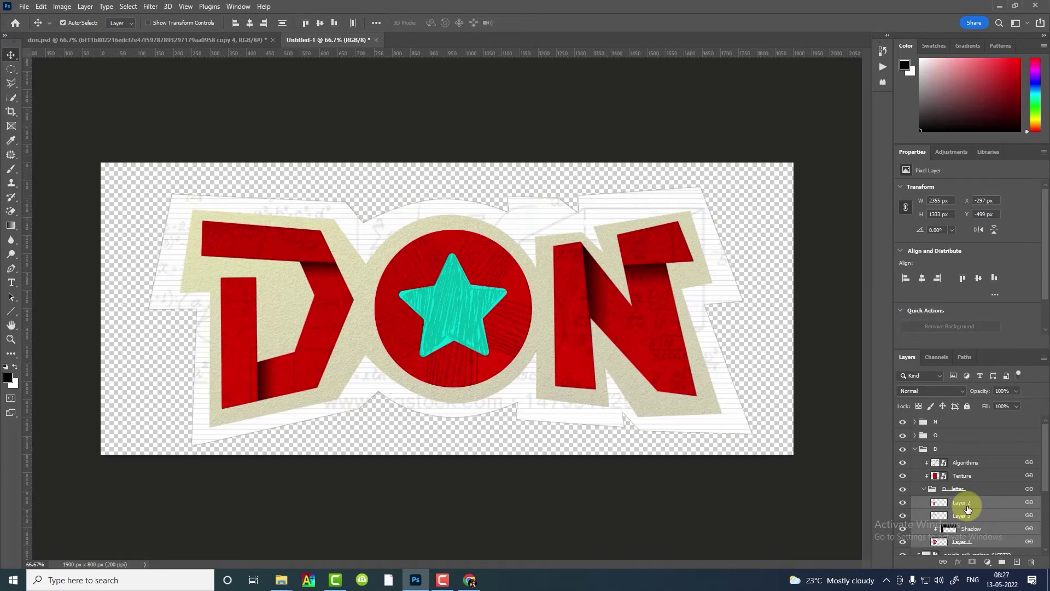
key(ctrl+alt+e)
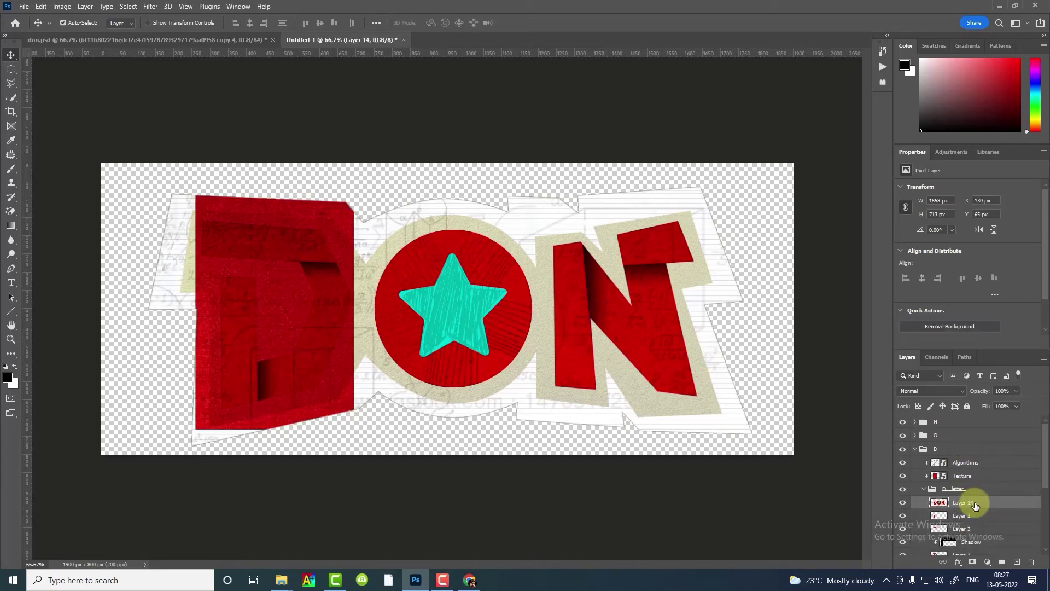
scroll(985, 509, down, 2)
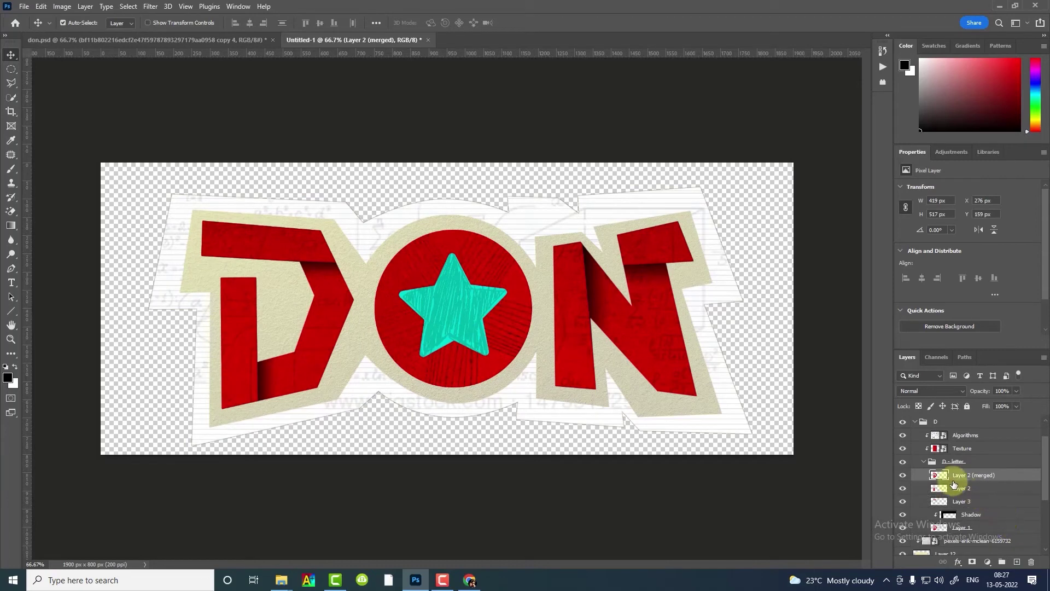
drag(939, 479, 928, 506)
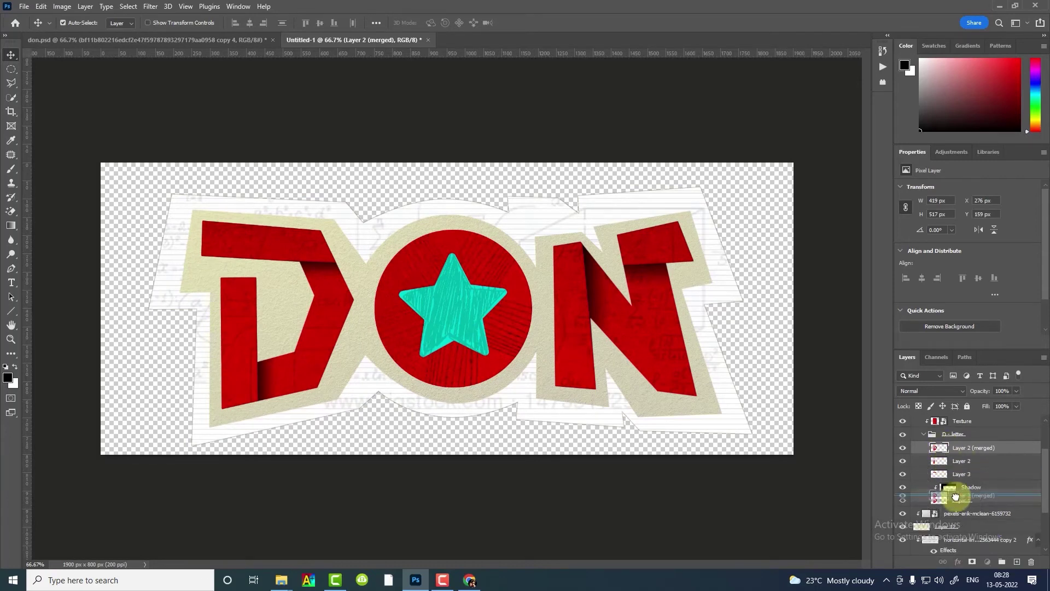
Fill the merged D copy's shape with dark red #590202.
ctrl+click(924, 501)
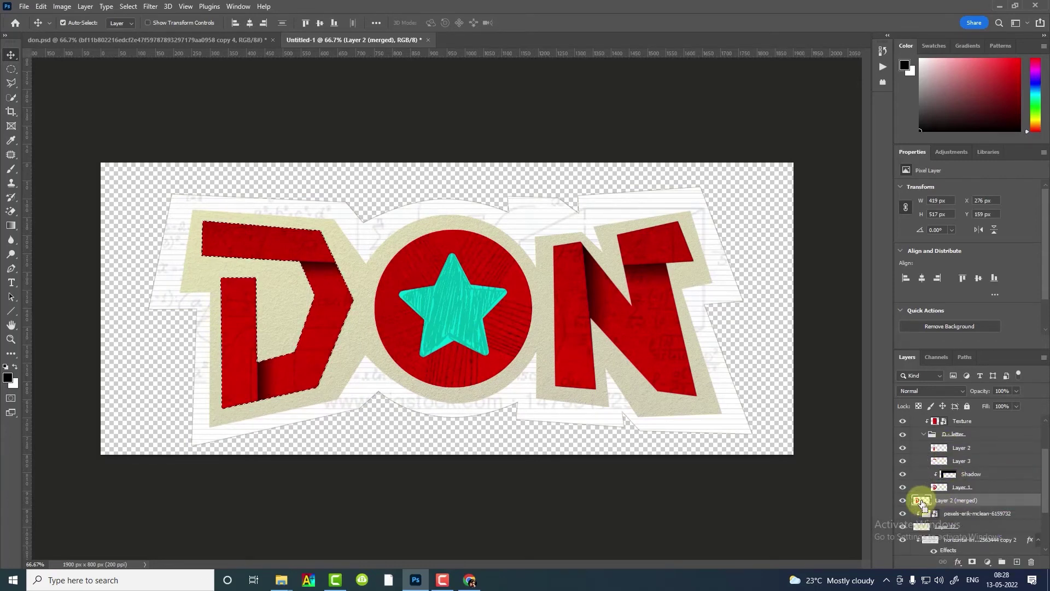
key(shift+F5)
click(526, 153)
click(509, 181)
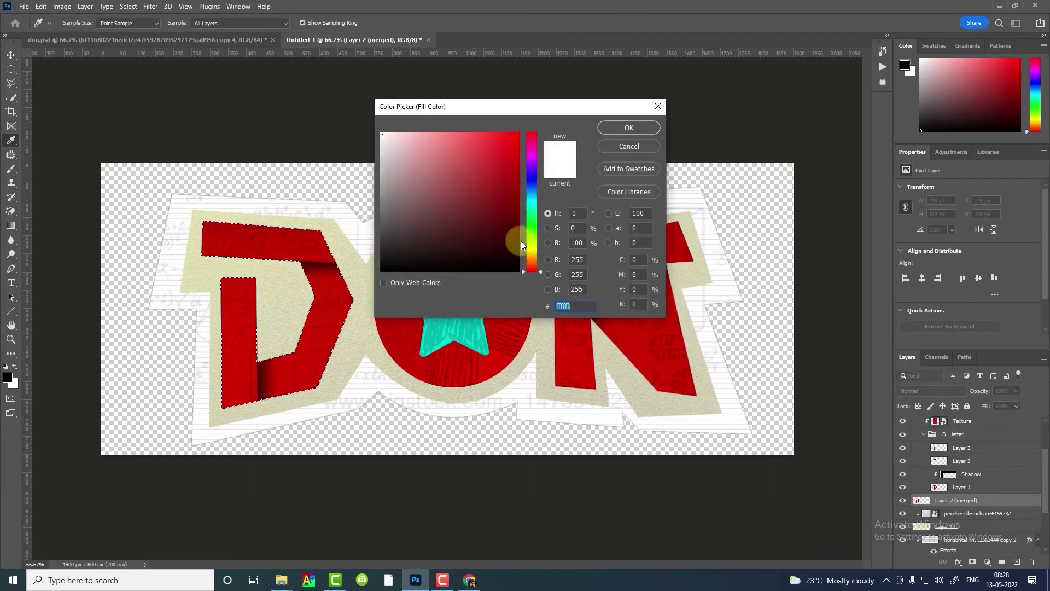
drag(531, 257, 540, 127)
click(516, 223)
click(626, 127)
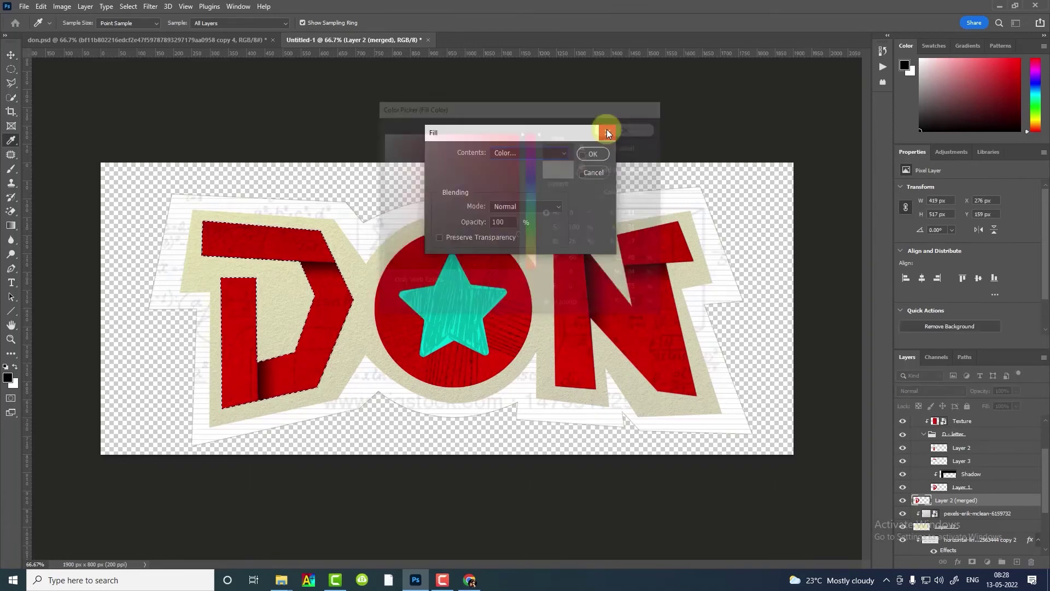
click(583, 156)
Enlarge the dark red D to about 105% and distort its corners for depth.
key(ctrl+t)
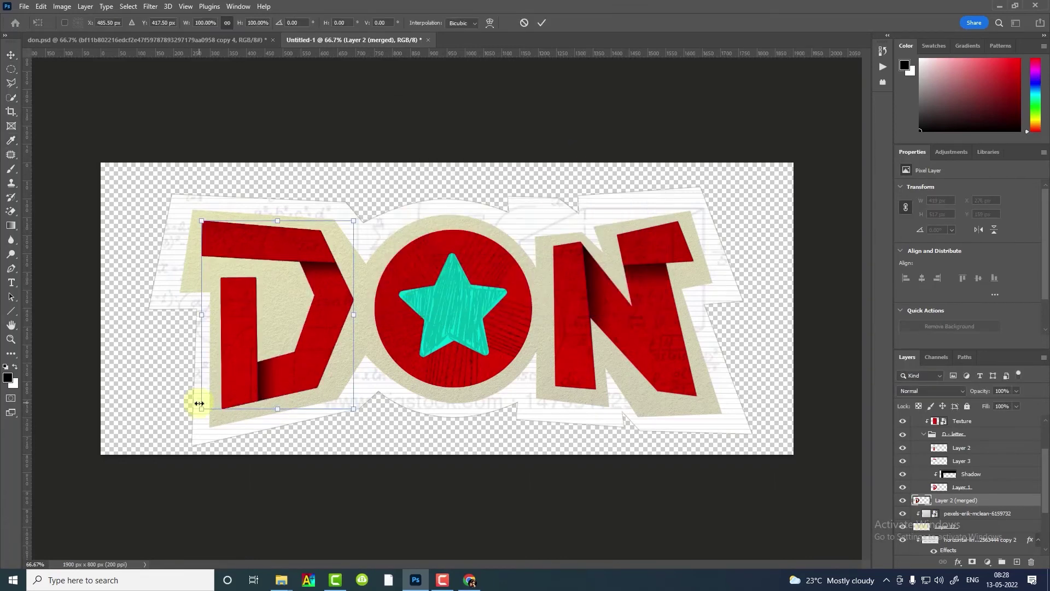
mouse_move(200, 409)
mouse_down()
mouse_move(196, 417)
mouse_move(248, 359)
mouse_up()
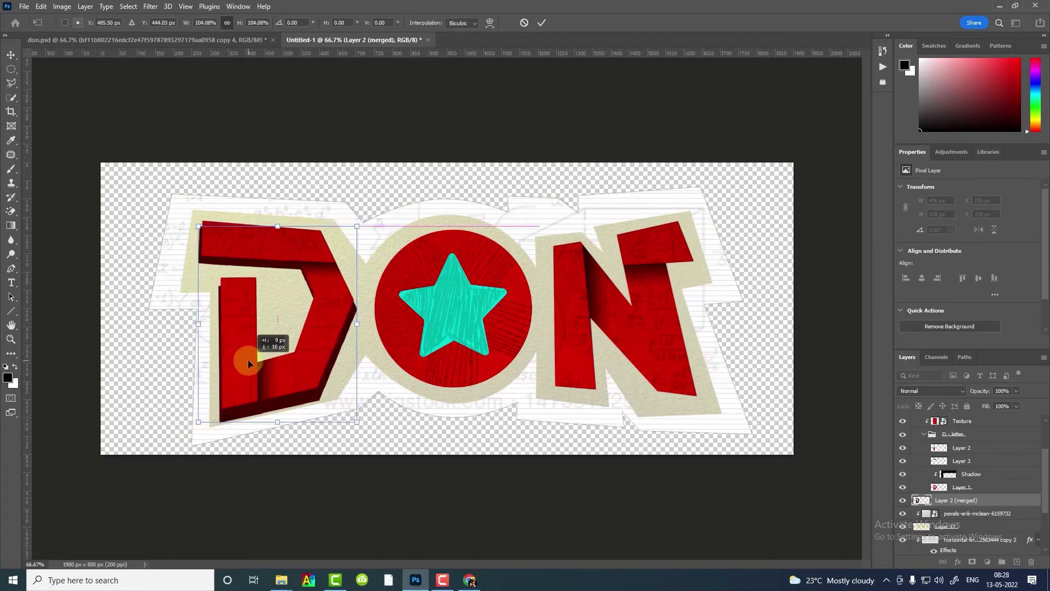
key(Return)
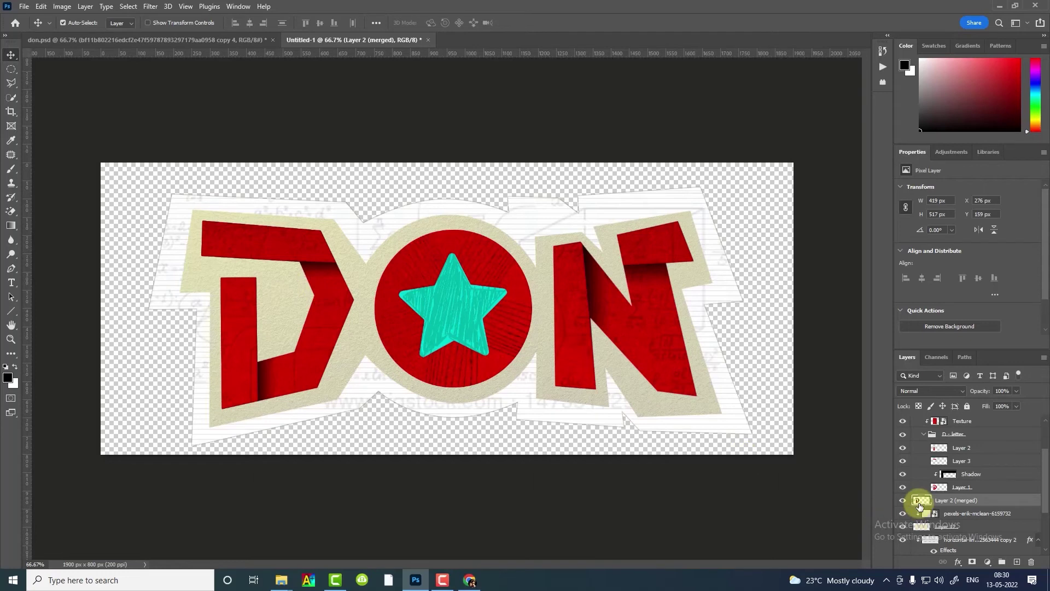
key(ctrl+t)
drag(199, 411, 193, 418)
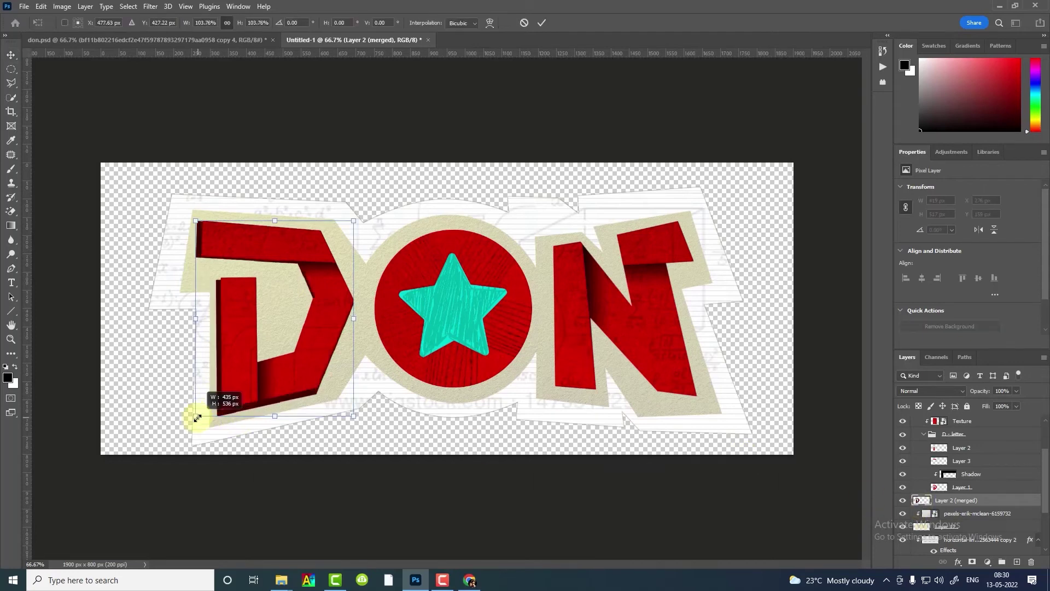
right_click(208, 319)
drag(195, 221, 206, 227)
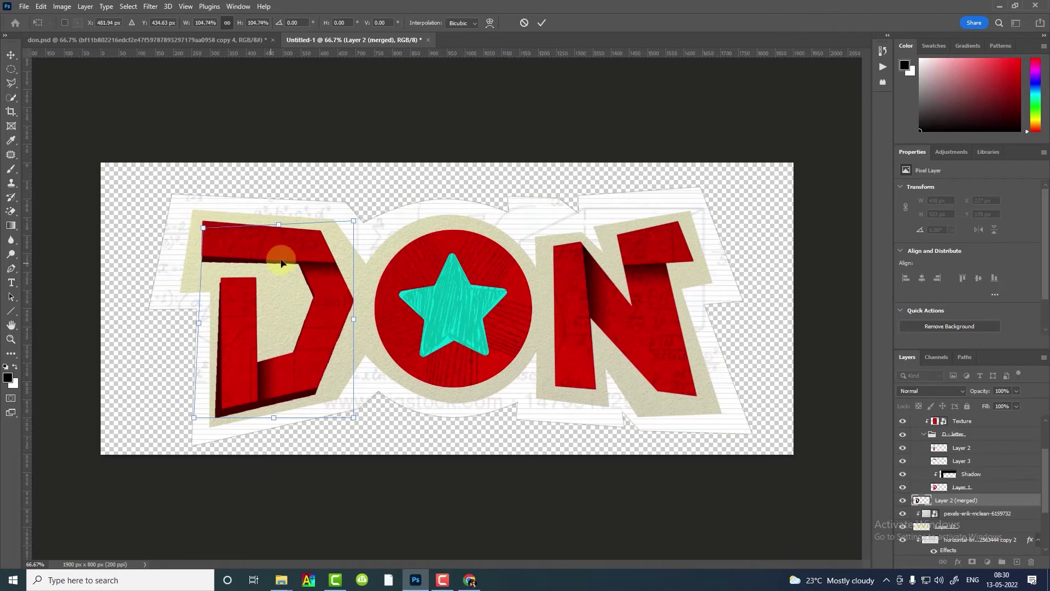
drag(354, 222, 353, 227)
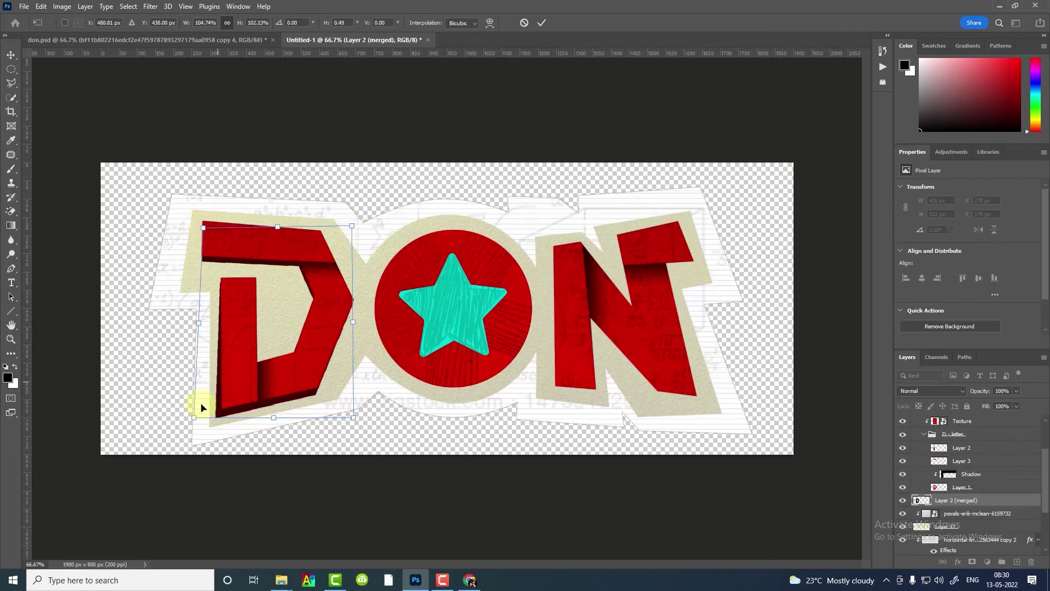
drag(194, 417, 191, 425)
drag(354, 418, 348, 415)
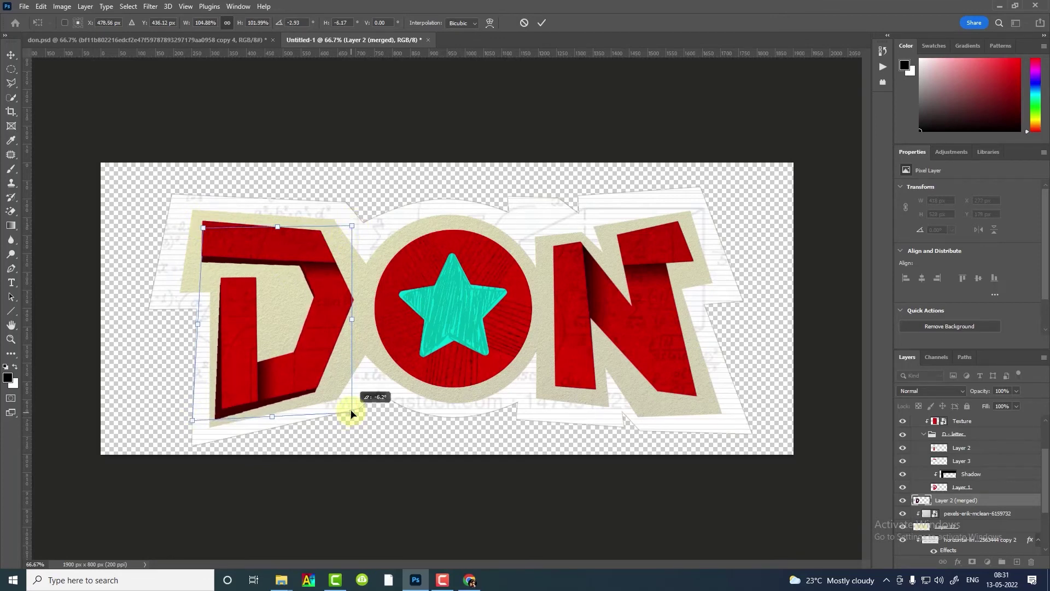
key(Return)
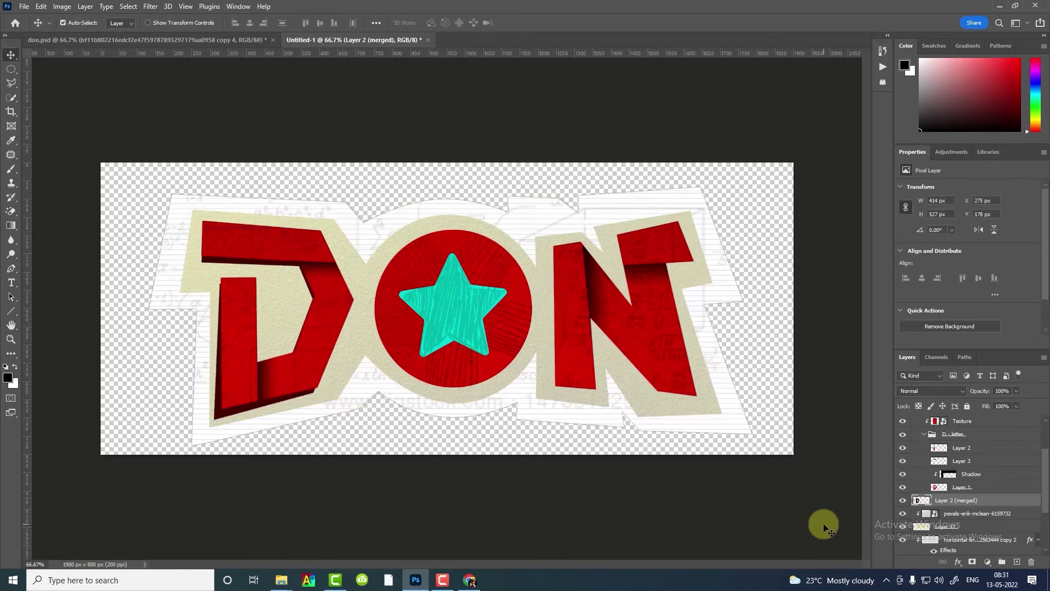
Add a layer mask to the dark red D and paint out the extrusion under its top bar in black.
click(11, 69)
drag(192, 211, 353, 275)
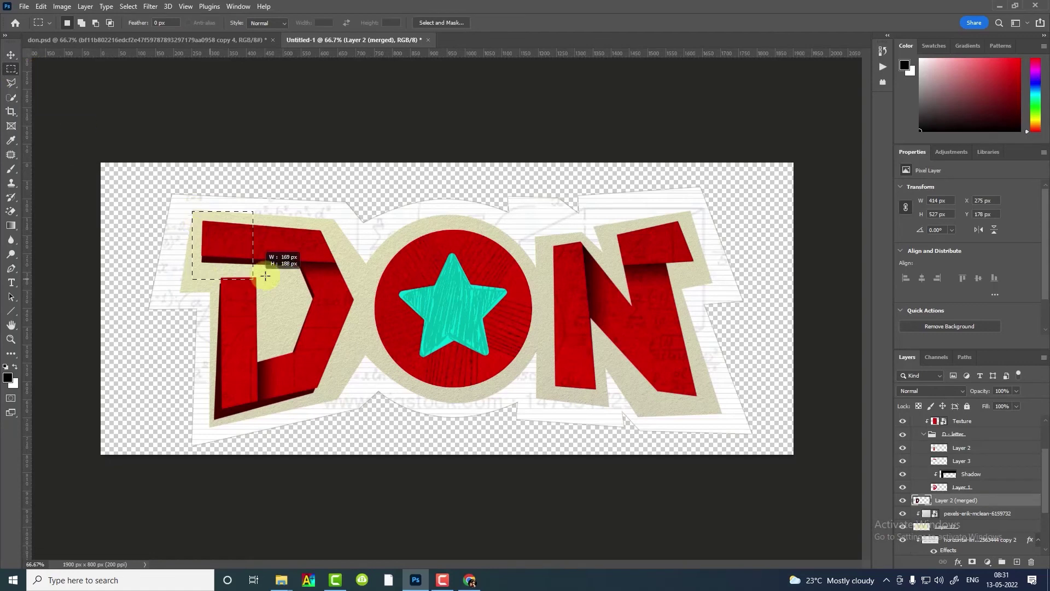
key(b)
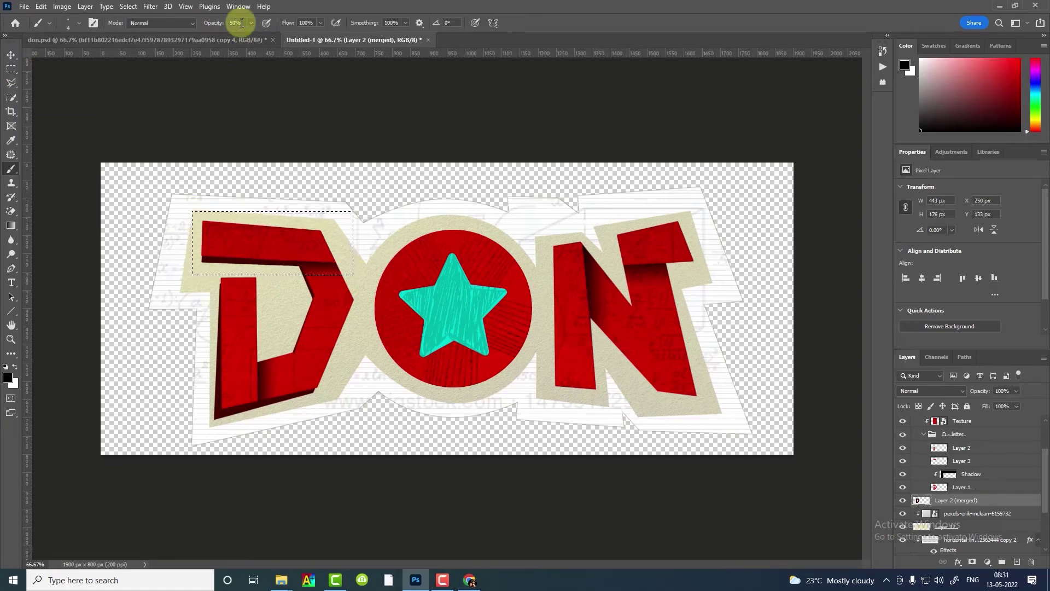
key(bracketright)
key(bracketright)
key(bracketright)
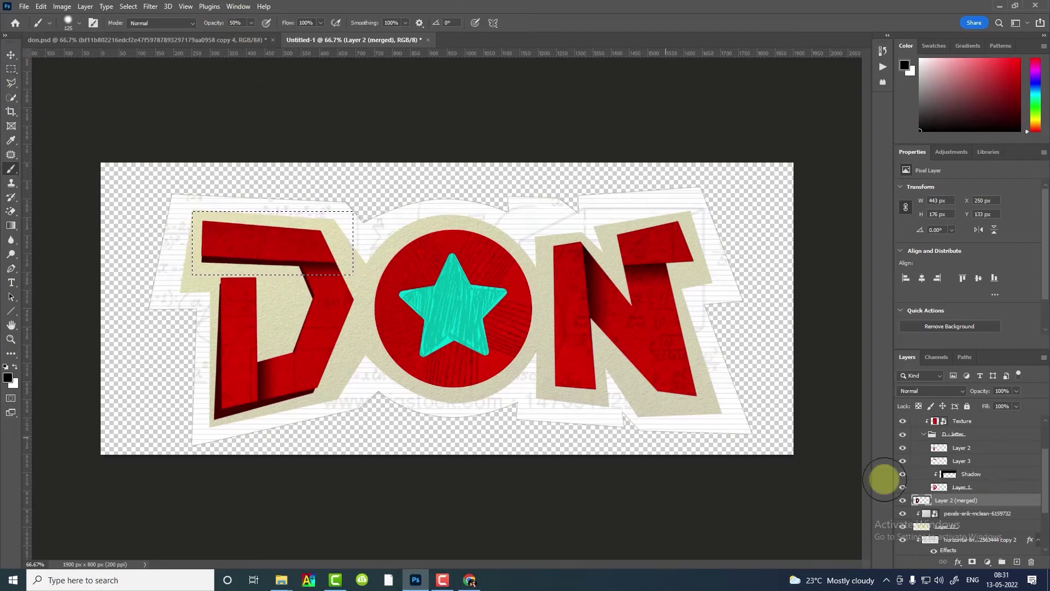
click(972, 562)
key(m)
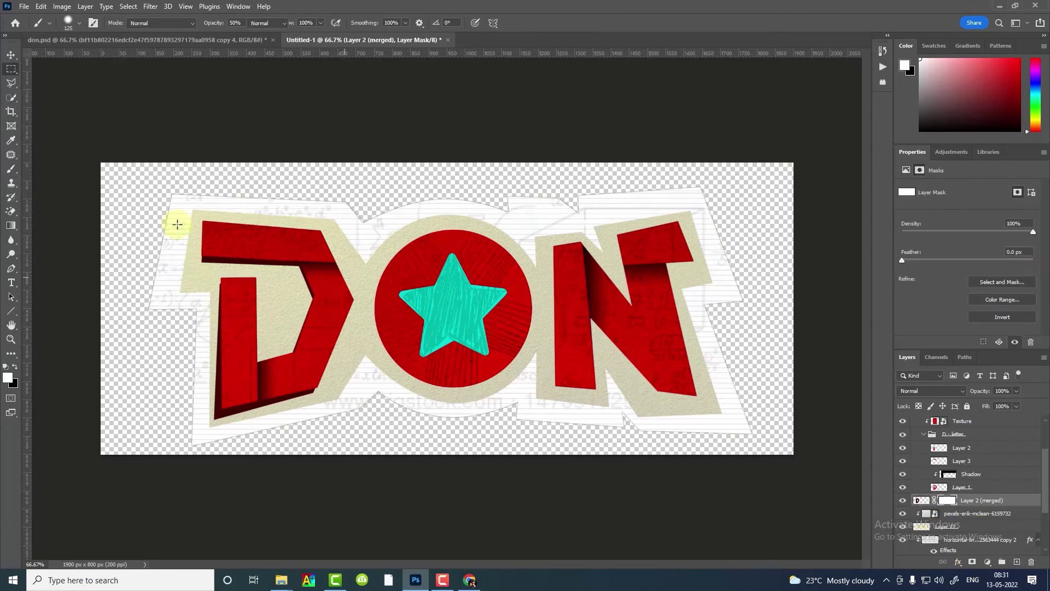
drag(192, 209, 355, 275)
key(x)
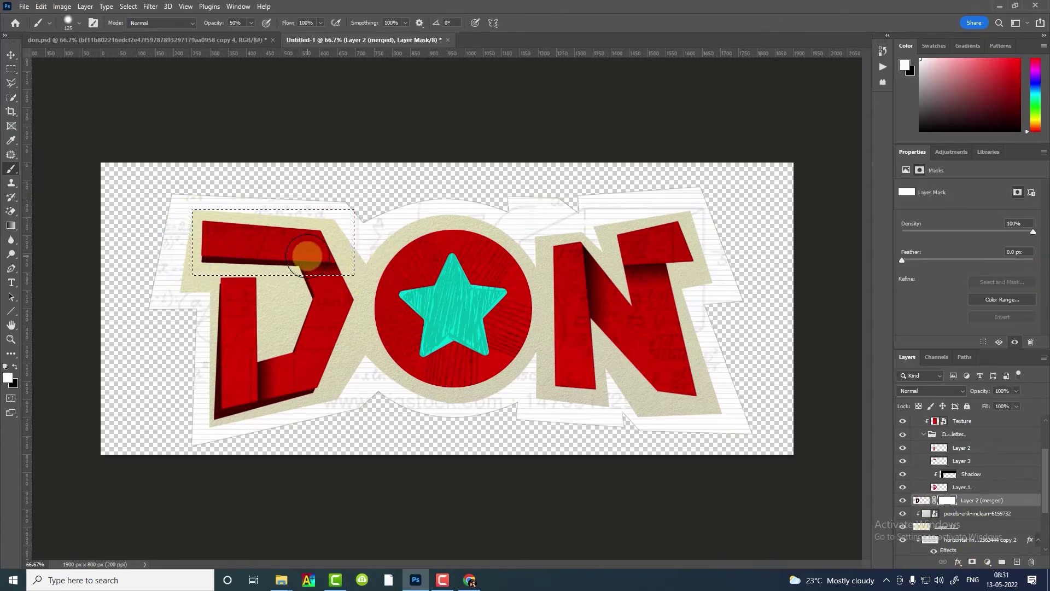
drag(305, 262, 418, 260)
key(ctrl+d)
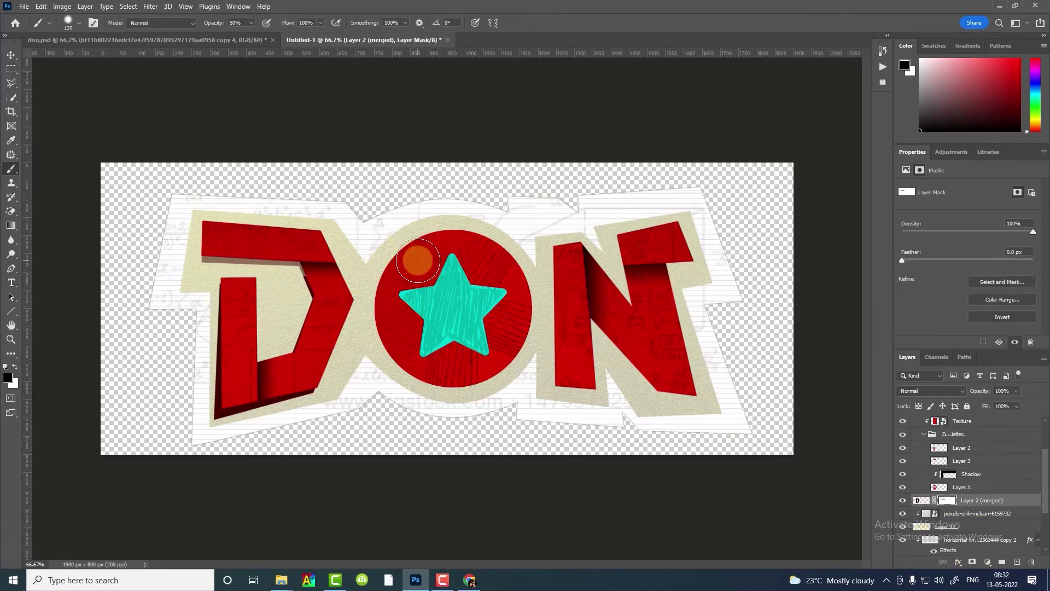
Place a merged copy of the O layers below them, slightly enlarged to form a dark rim.
click(924, 434)
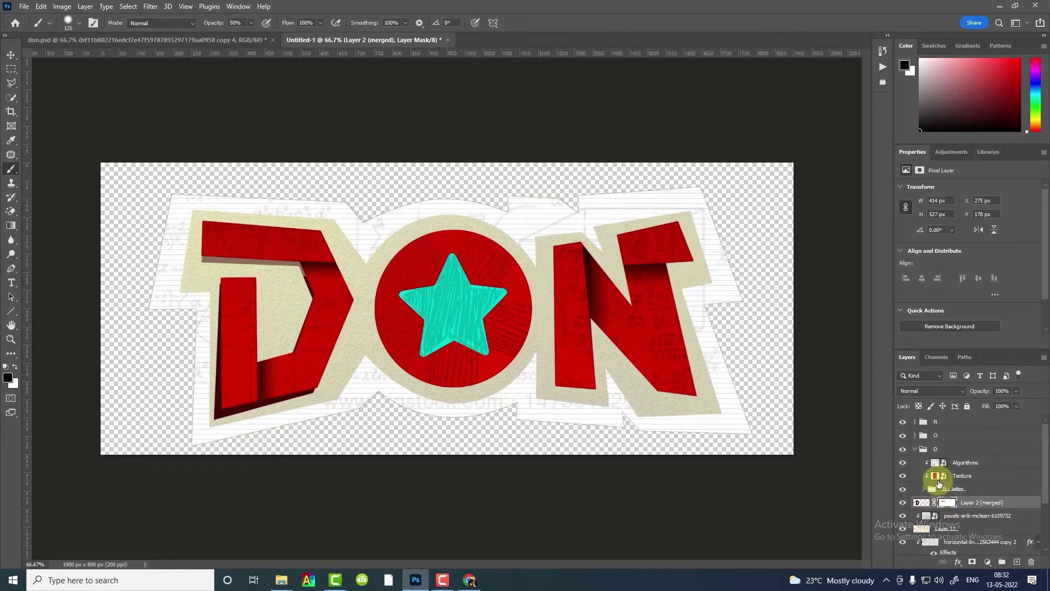
click(940, 478)
key(ctrl+alt+e)
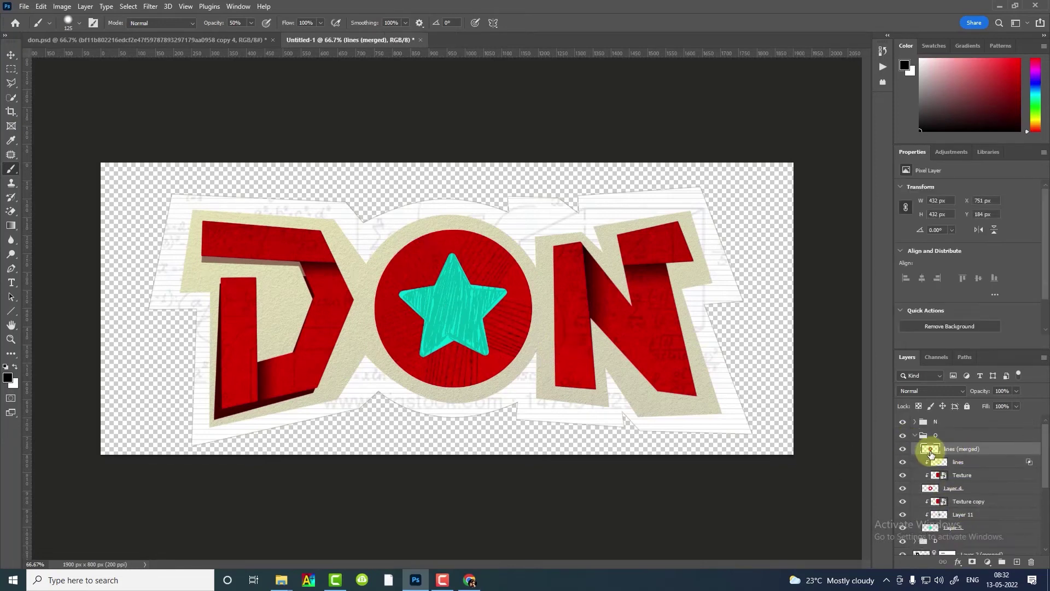
mouse_move(930, 449)
mouse_down()
mouse_move(941, 537)
mouse_move(928, 528)
mouse_up()
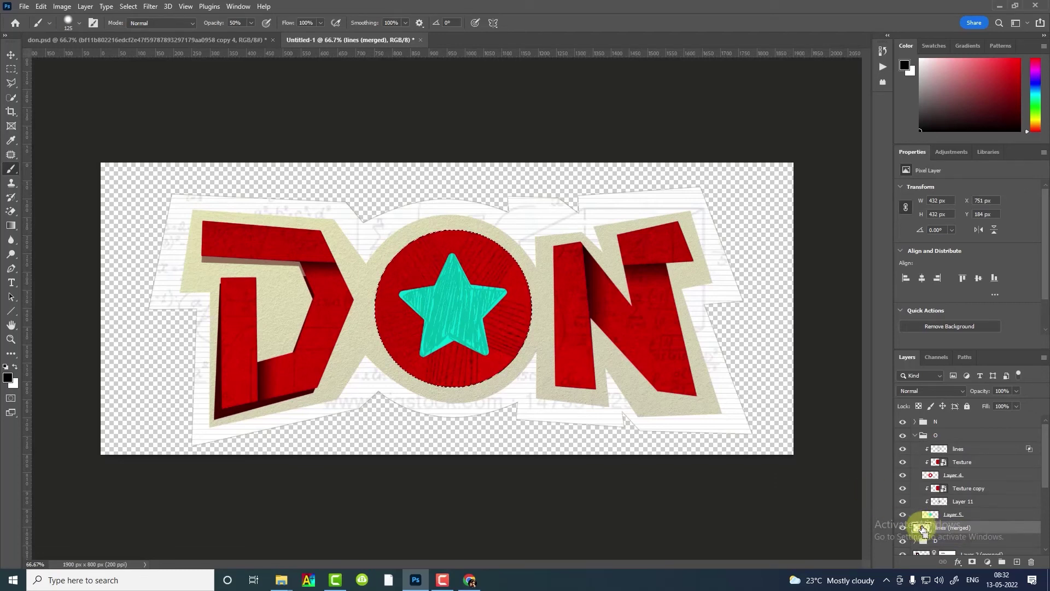
key(ctrl+t)
drag(374, 387, 373, 389)
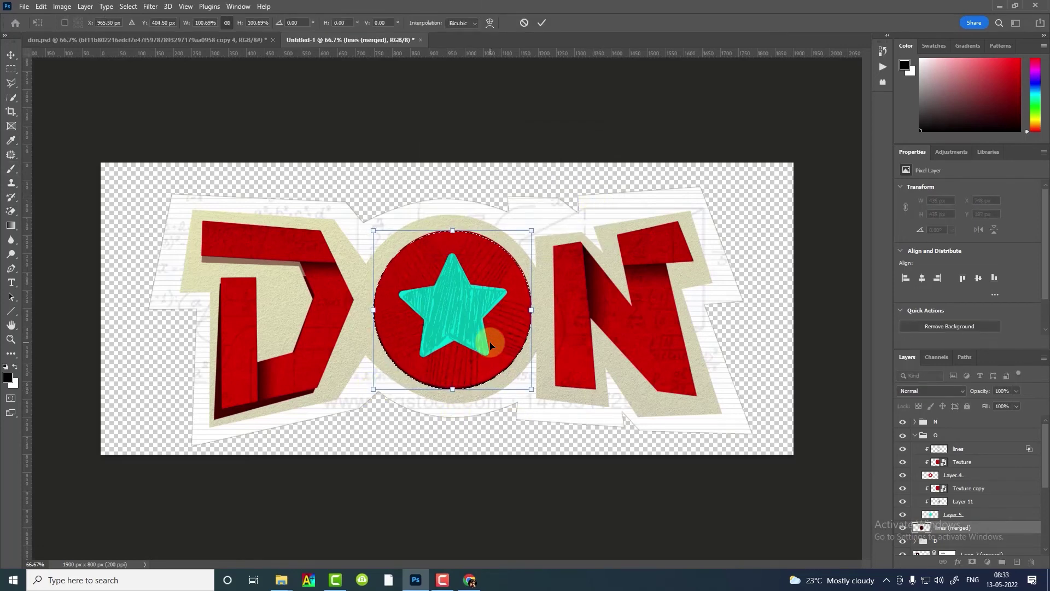
key(Return)
key(b)
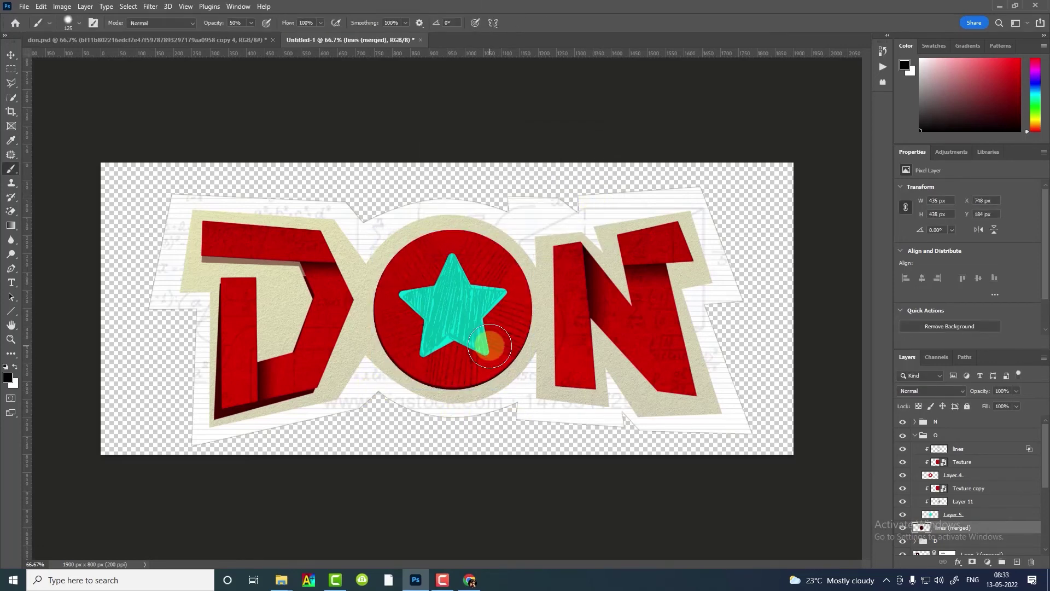
click(915, 435)
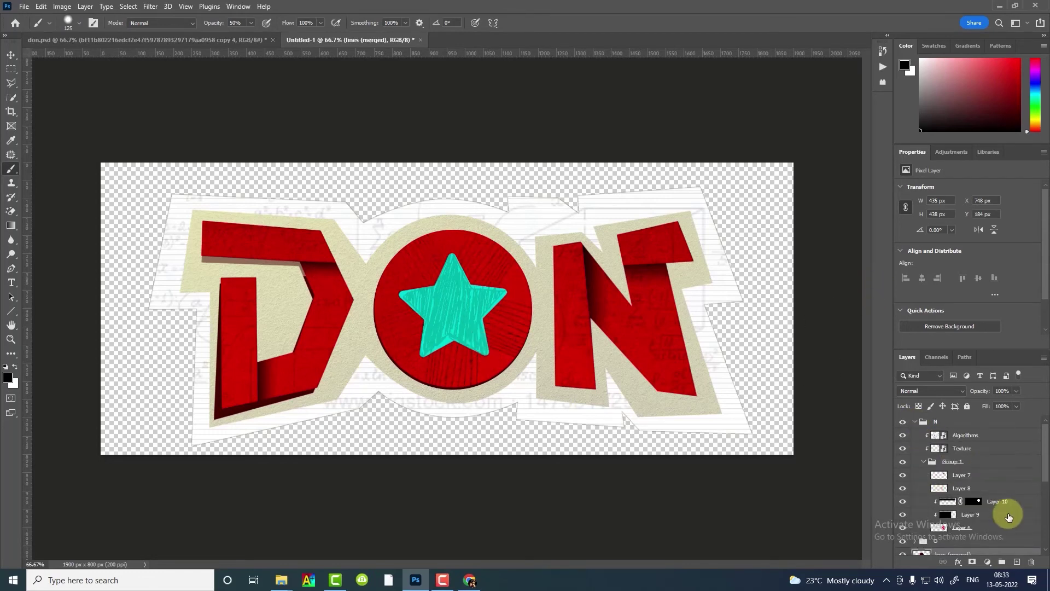
Merge the N letter's layers, from Algorithms down to Layer 6, into one new layer.
scroll(991, 525, up, 3)
click(990, 514)
shift+click(984, 424)
key(ctrl+alt+e)
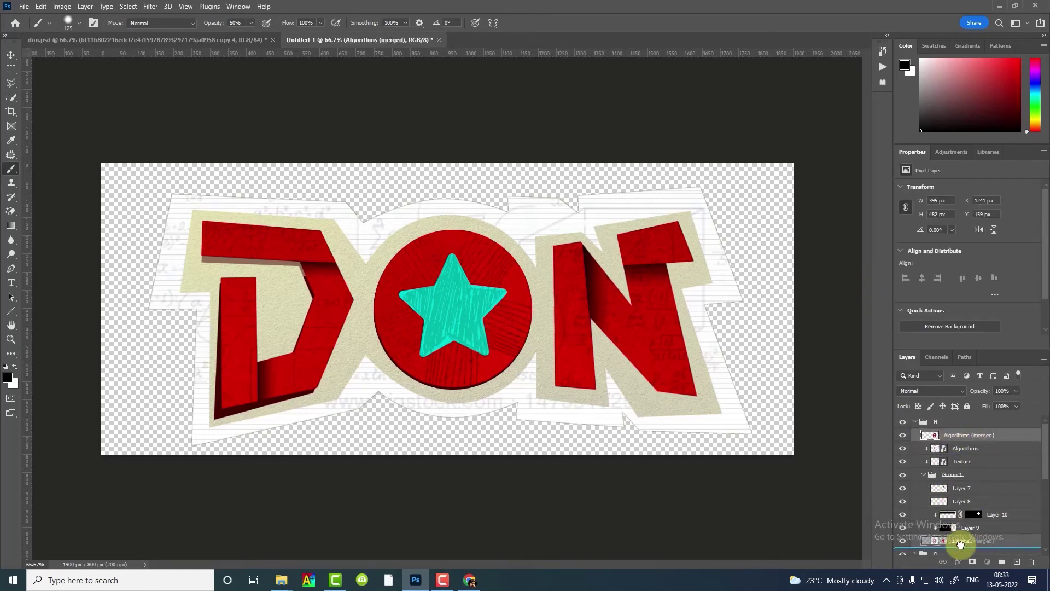
Enlarge the merged N slightly and skew its corners to refit the sticker.
key(ctrl+t)
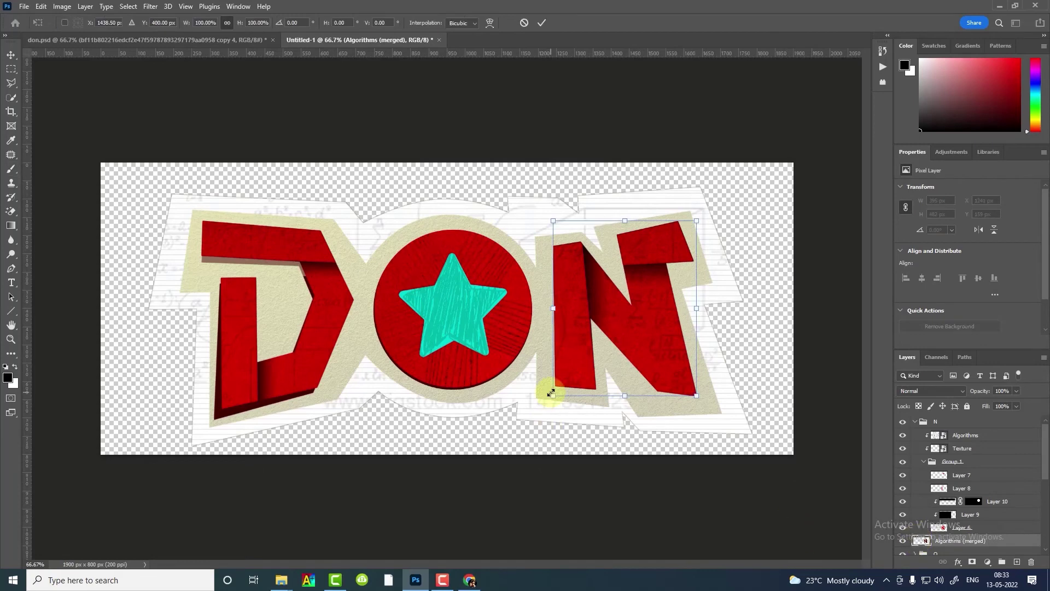
drag(624, 395, 627, 403)
right_click(627, 405)
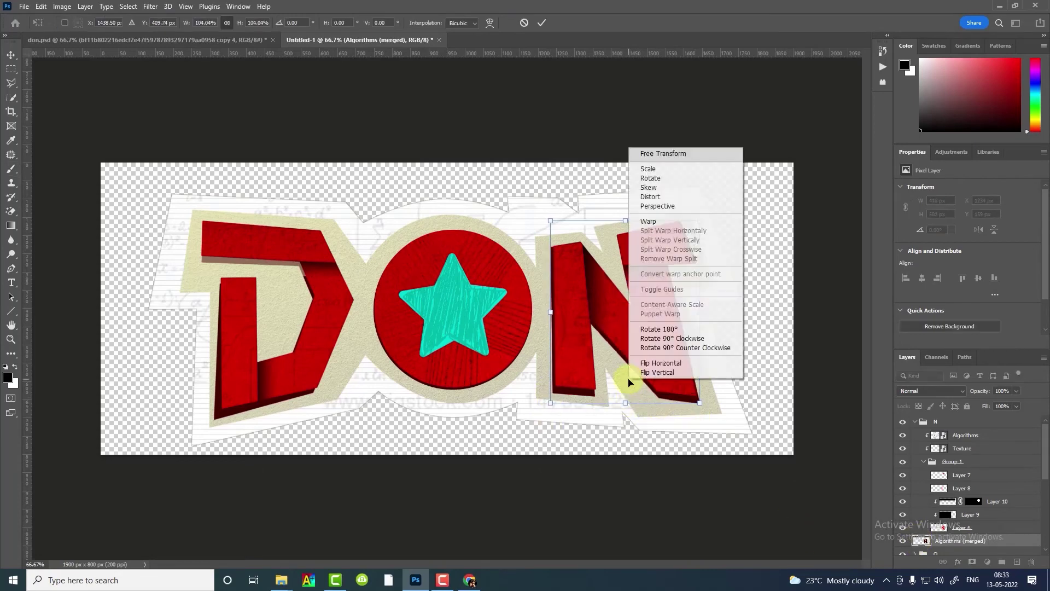
key(Escape)
drag(552, 404, 552, 404)
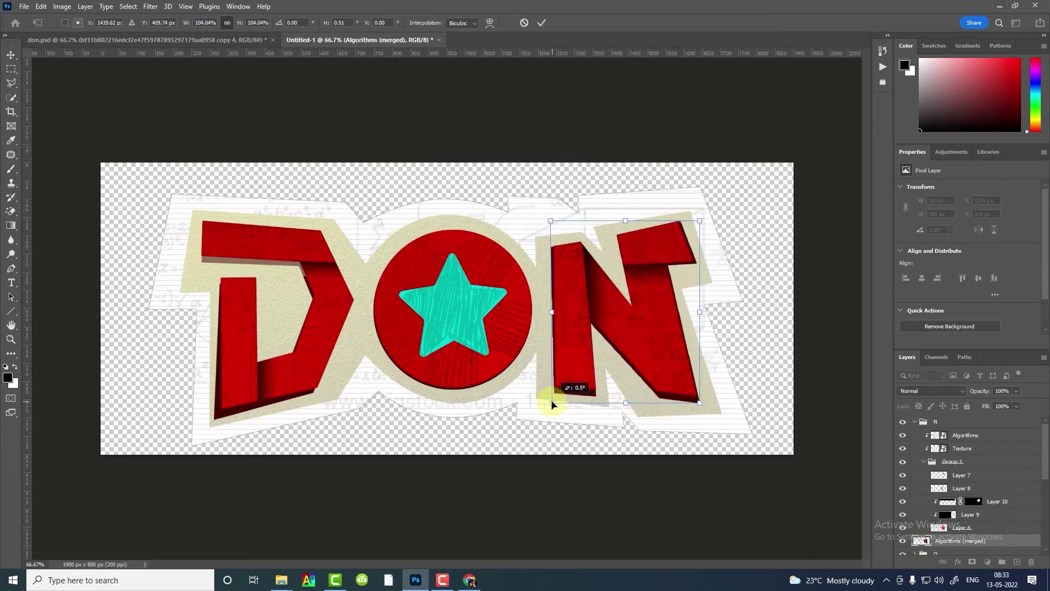
drag(551, 221, 554, 221)
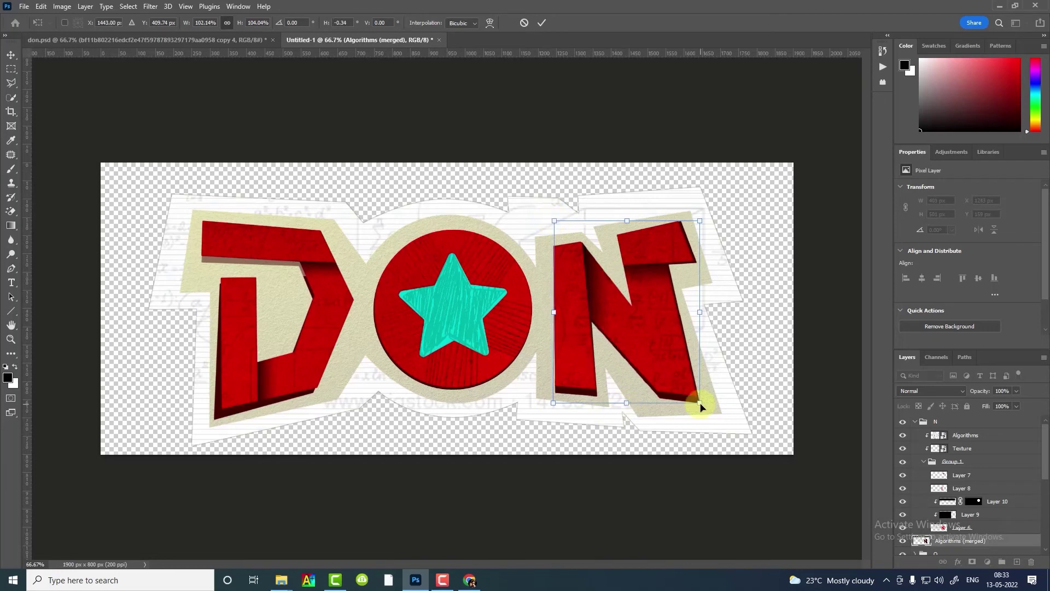
drag(700, 404, 699, 407)
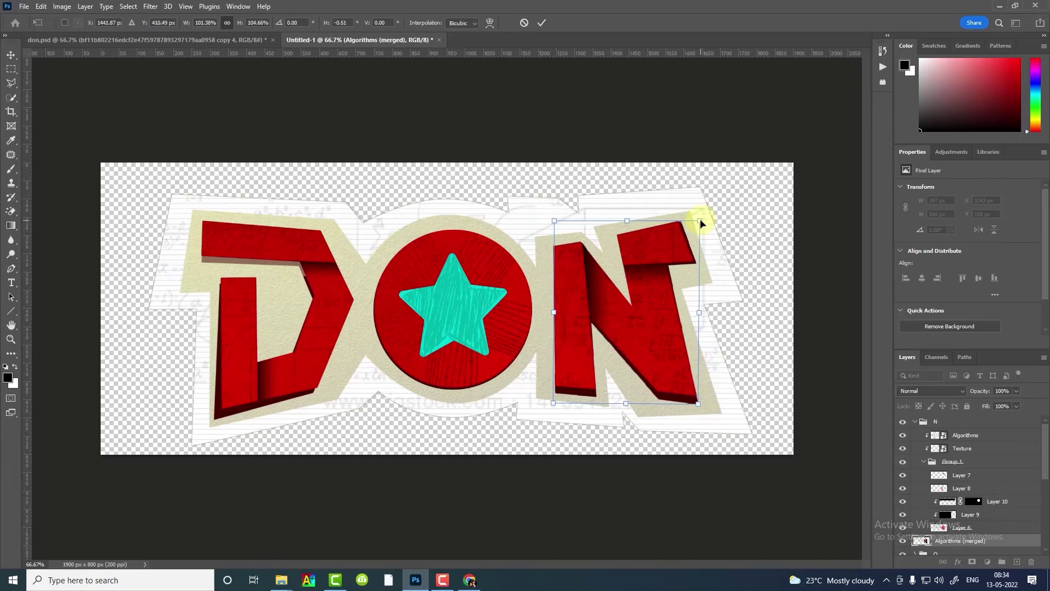
drag(702, 222, 705, 221)
drag(700, 314, 699, 313)
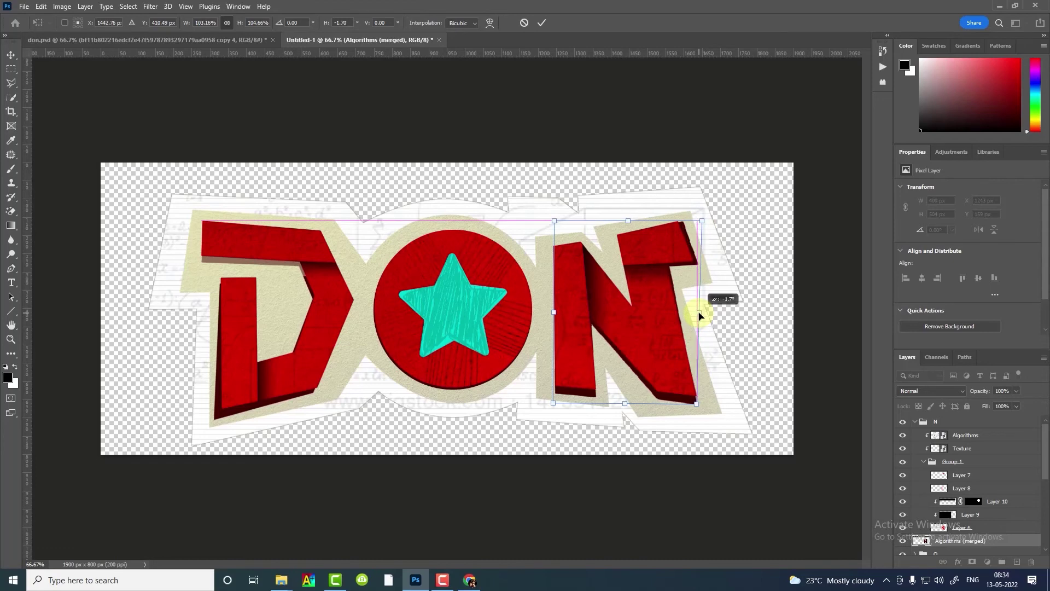
drag(702, 221, 705, 225)
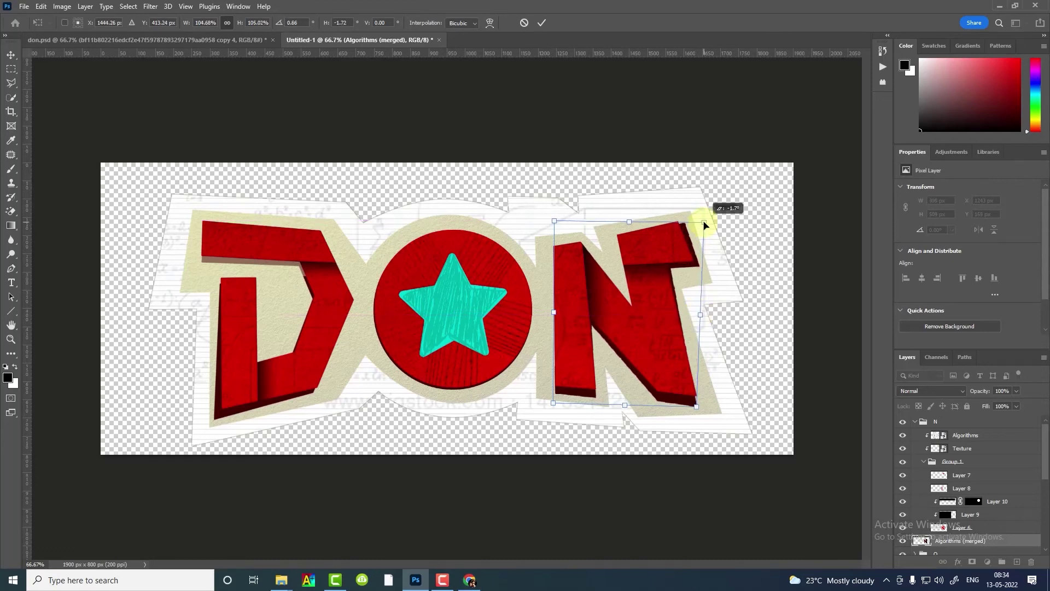
drag(696, 407, 696, 403)
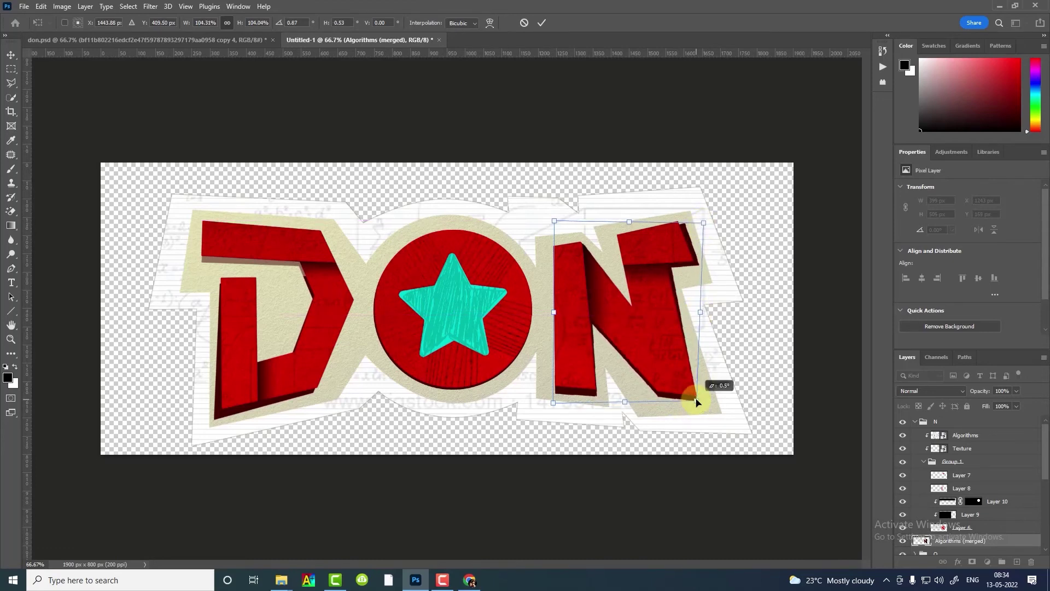
key(Return)
key(b)
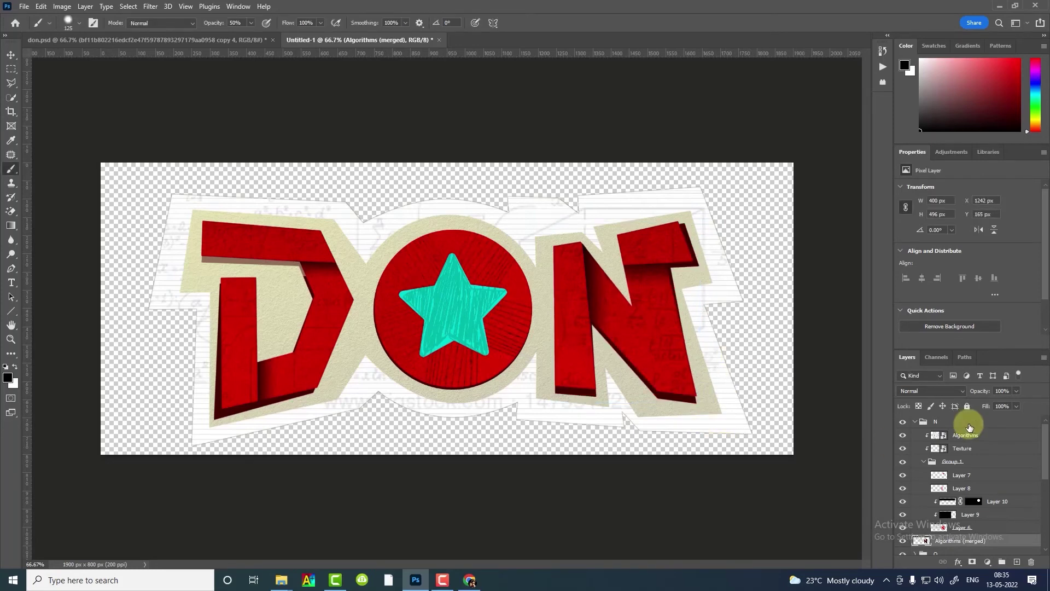
Set the merged N layer to 94% opacity, add a layer mask, and set the brush to 29% opacity, size 200.
drag(984, 392, 980, 395)
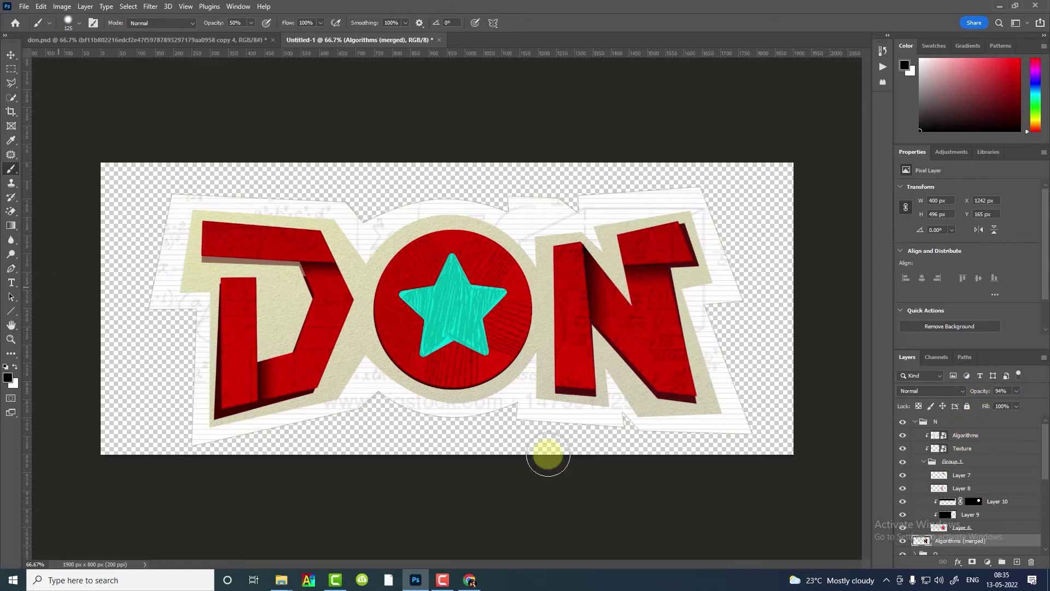
click(972, 562)
drag(215, 25, 203, 26)
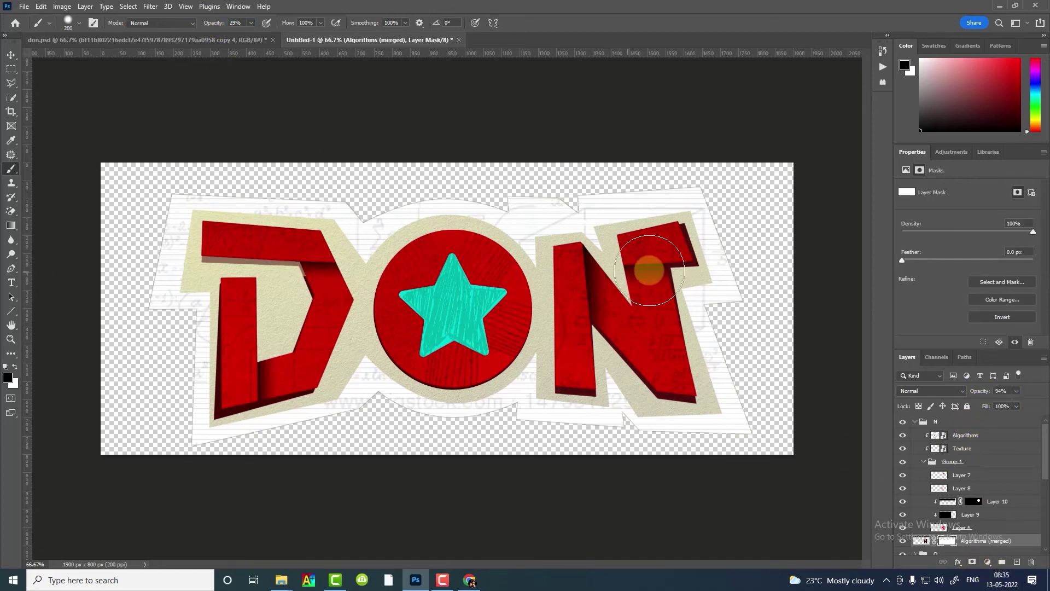
key(bracketright)
key(bracketright)
key(bracketright)
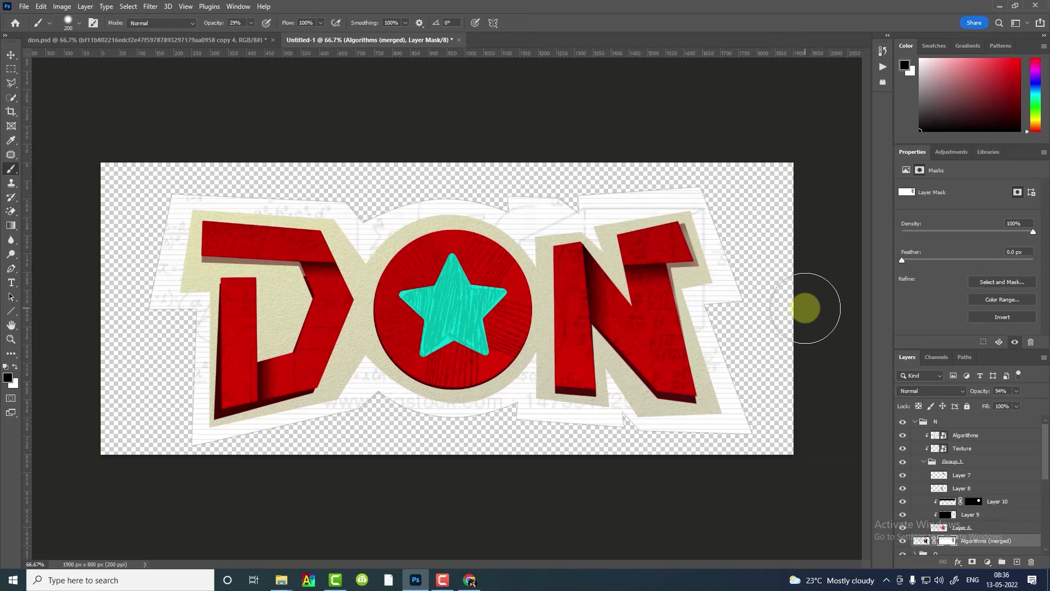
Show Layer 0's white background, add an empty layer above group N, and shrink the brush to 1 px.
scroll(902, 542, down, 4)
click(904, 548)
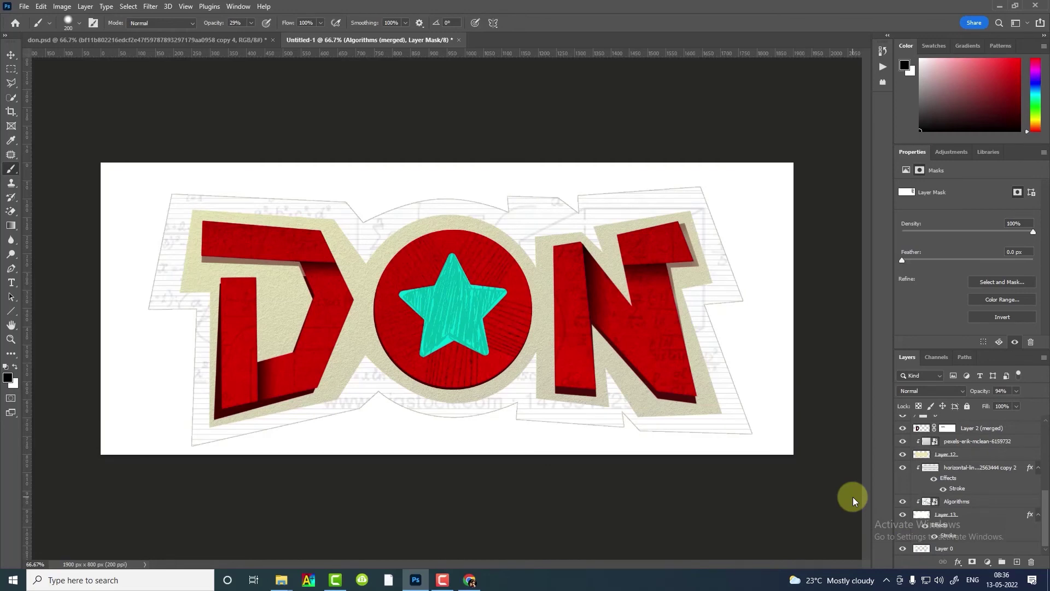
scroll(979, 481, up, 3)
click(952, 421)
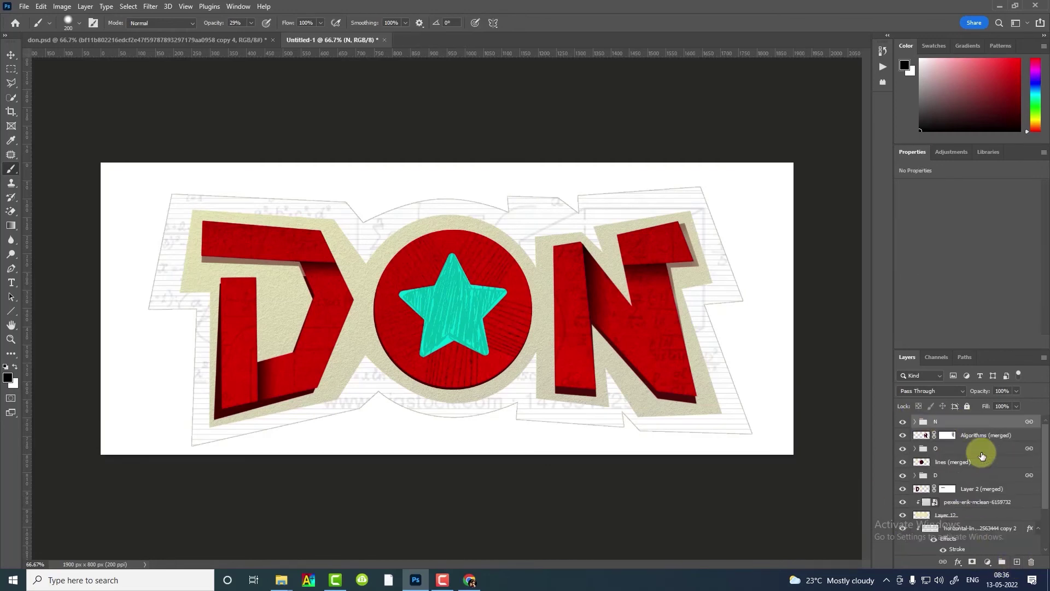
click(1016, 562)
right_click(288, 306)
drag(346, 332, 289, 297)
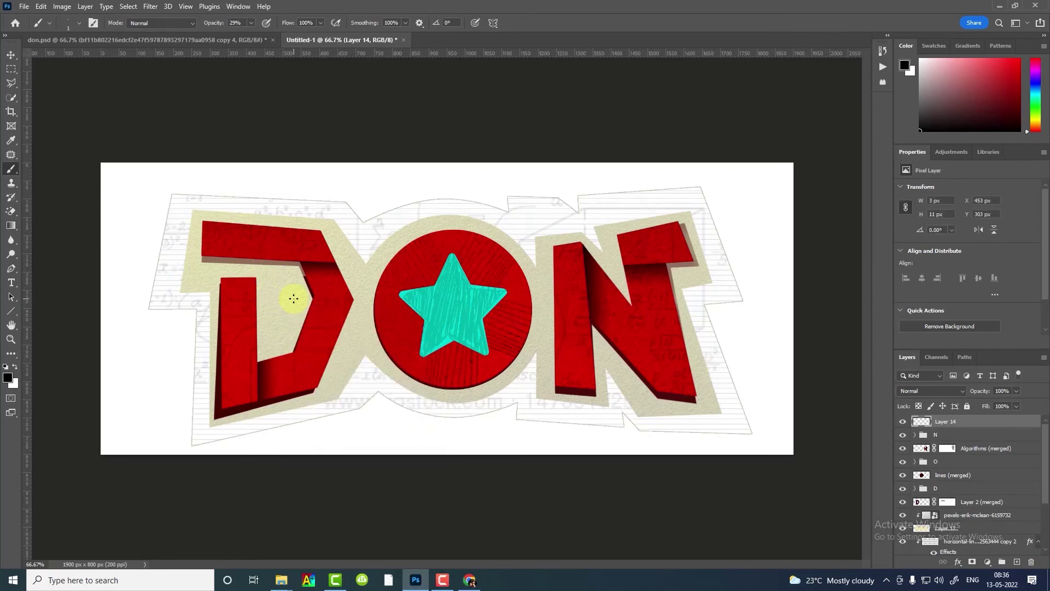
scroll(289, 297, up, 5)
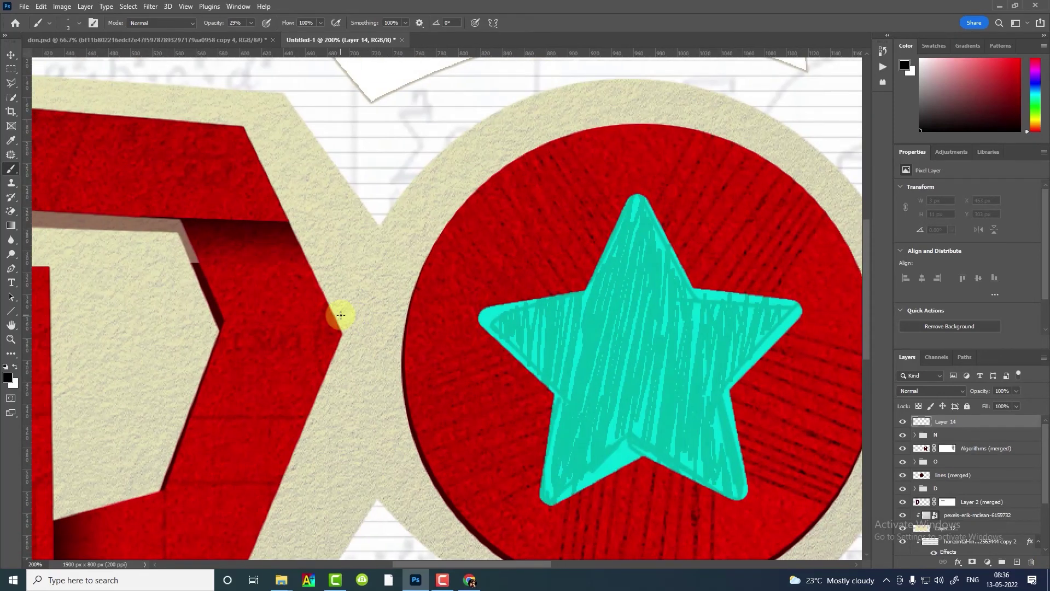
Paint thin 1 px dark diagonal streaks down the D's shadowed inner band on Layer 14.
mouse_move(216, 237)
mouse_down()
mouse_move(207, 226)
mouse_move(234, 228)
mouse_move(246, 244)
mouse_move(251, 230)
mouse_move(241, 311)
mouse_move(234, 295)
mouse_move(268, 234)
mouse_move(279, 234)
mouse_move(256, 341)
mouse_move(293, 241)
mouse_move(290, 321)
mouse_move(311, 280)
mouse_move(321, 305)
mouse_move(306, 354)
mouse_up()
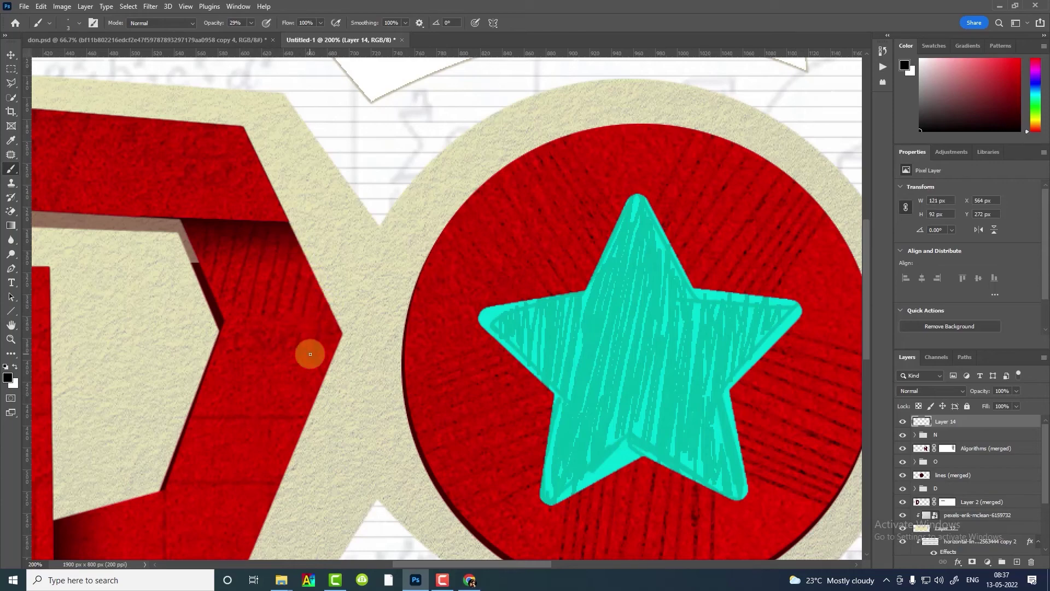
key(ctrl+minus)
key(ctrl+plus)
key(ctrl+plus)
scroll(287, 438, down, 5)
scroll(286, 439, left, 5)
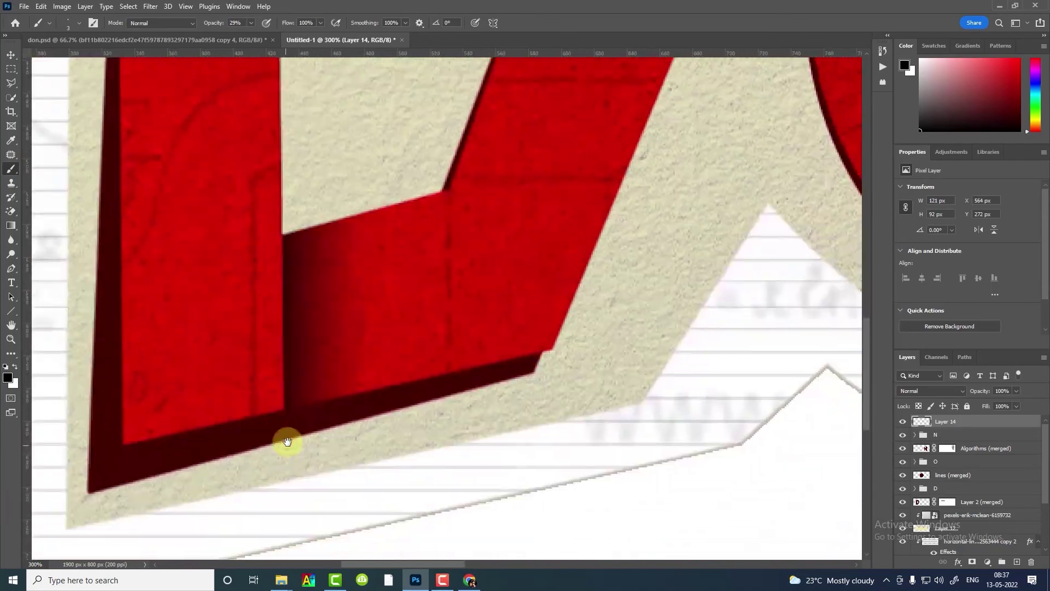
drag(353, 213, 431, 237)
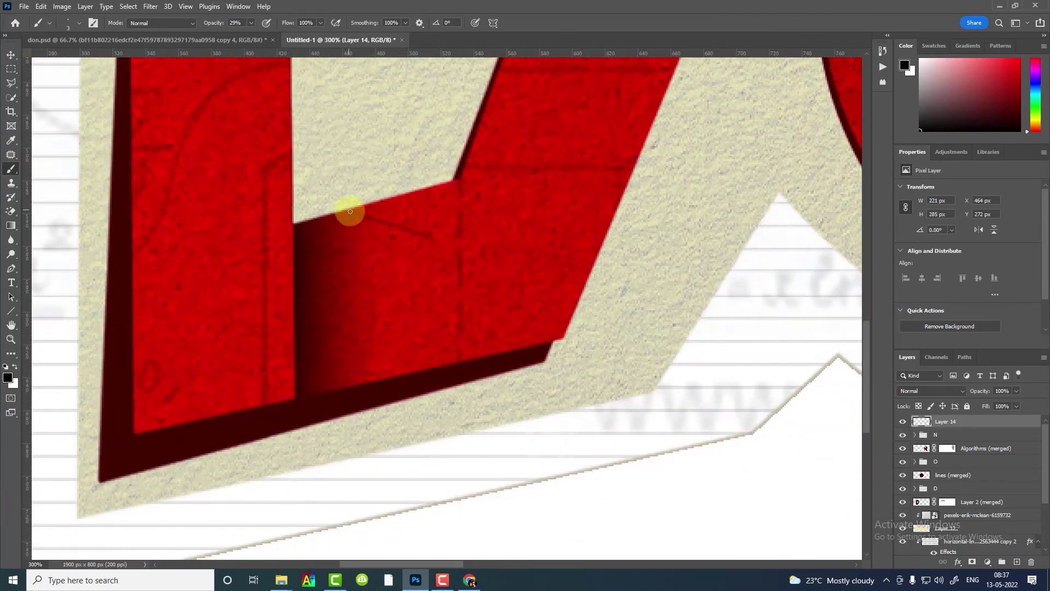
drag(328, 230, 420, 261)
mouse_move(316, 250)
mouse_down()
mouse_move(401, 273)
mouse_move(353, 290)
mouse_move(388, 298)
mouse_up()
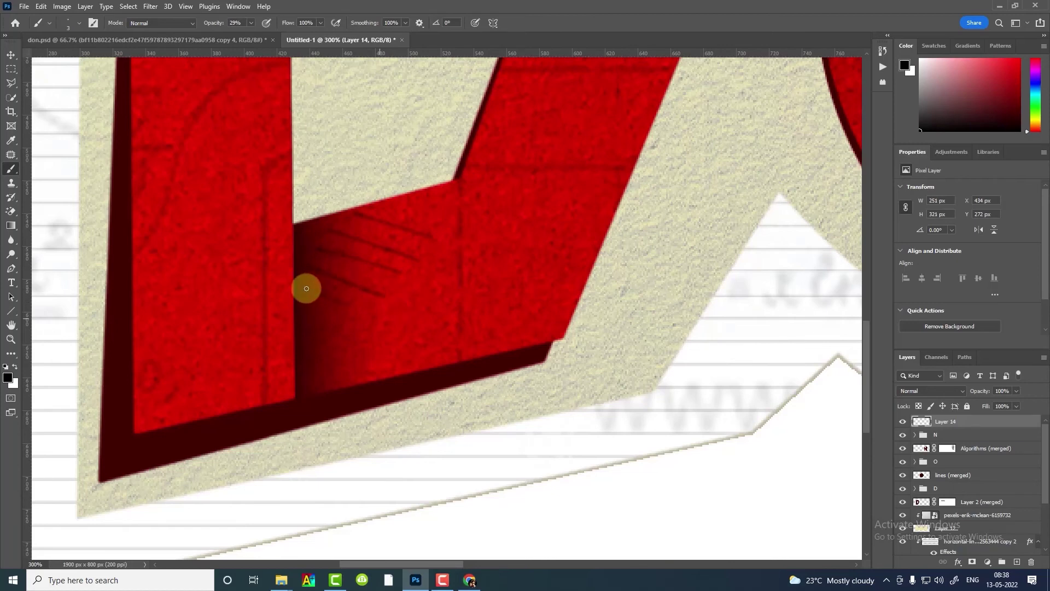
drag(300, 311, 394, 325)
drag(307, 342, 391, 362)
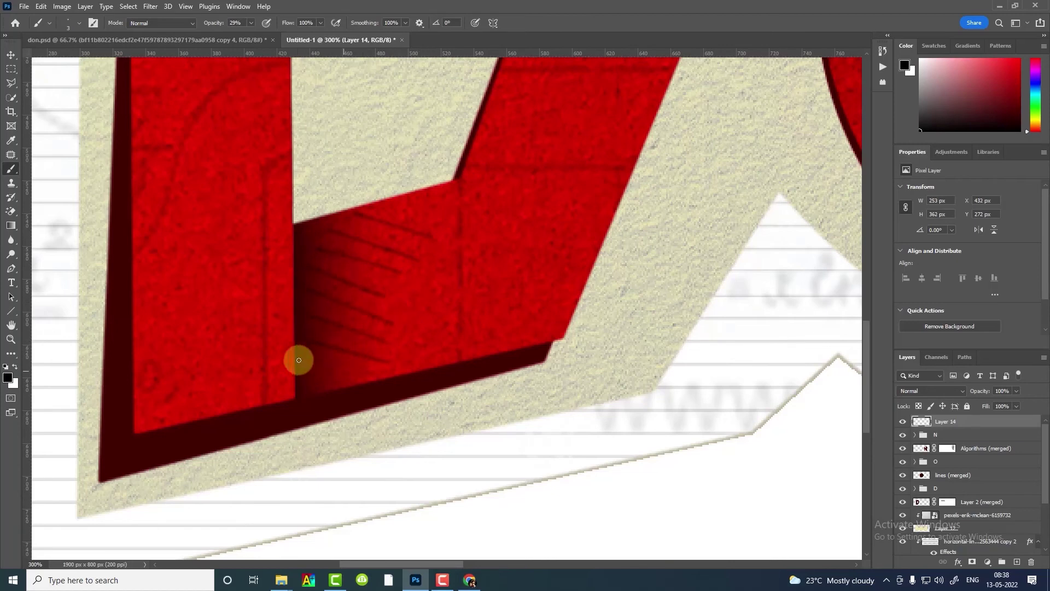
drag(298, 360, 361, 375)
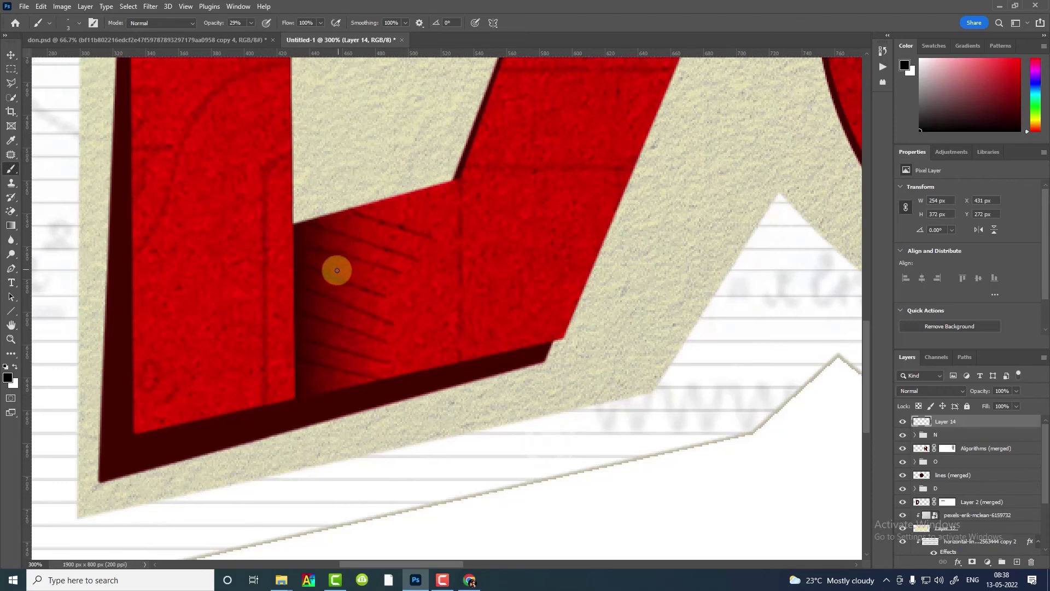
scroll(337, 270, down, 4)
Adjust Layer 14's blending options so the dark underlying pixels show through the streaks.
click(957, 562)
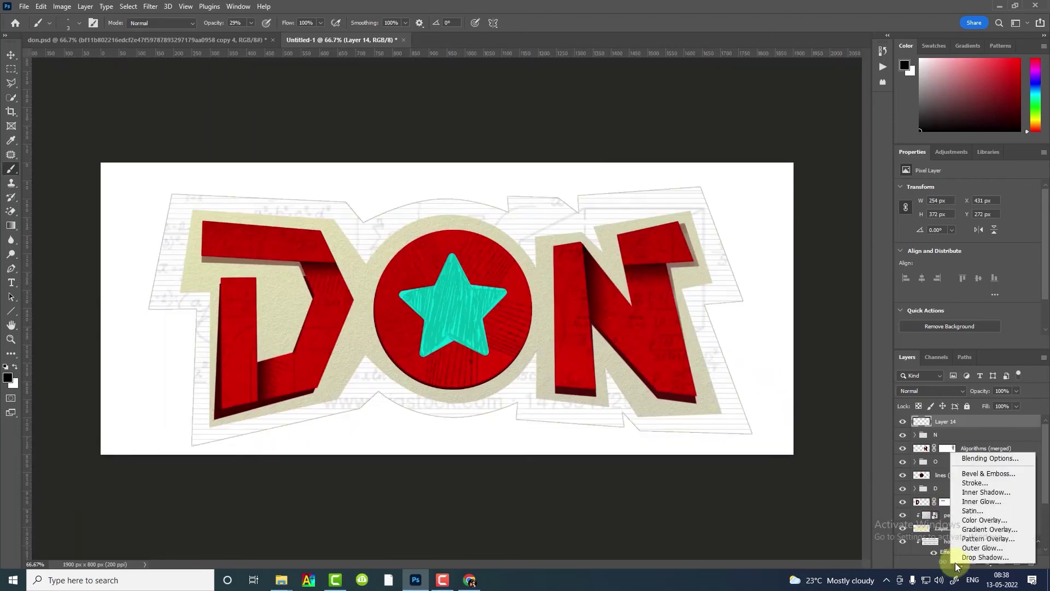
click(990, 459)
mouse_move(772, 442)
mouse_down()
mouse_move(817, 443)
mouse_move(789, 444)
mouse_up()
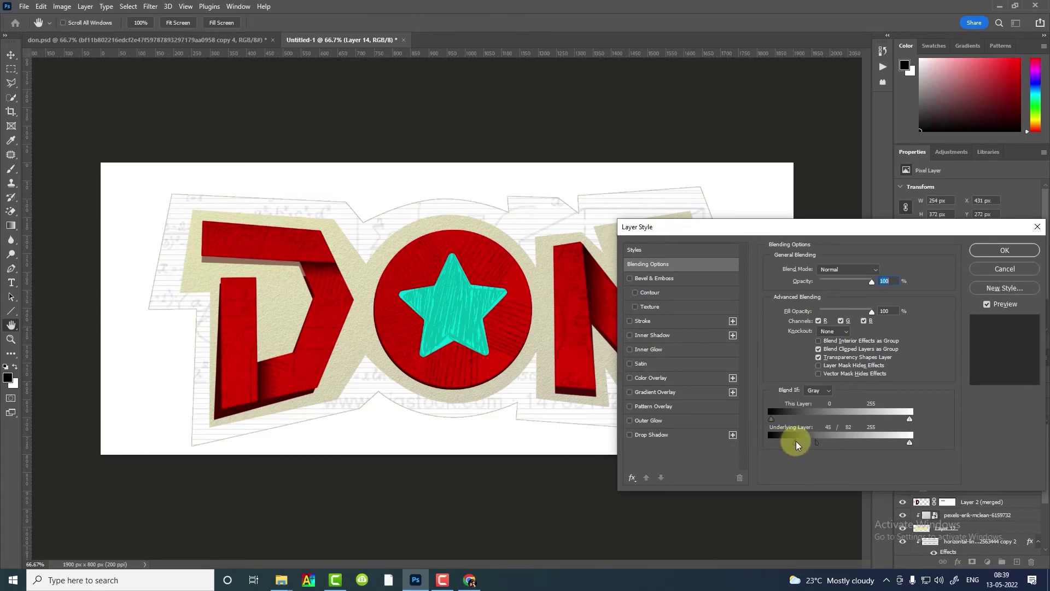
click(1005, 250)
key(b)
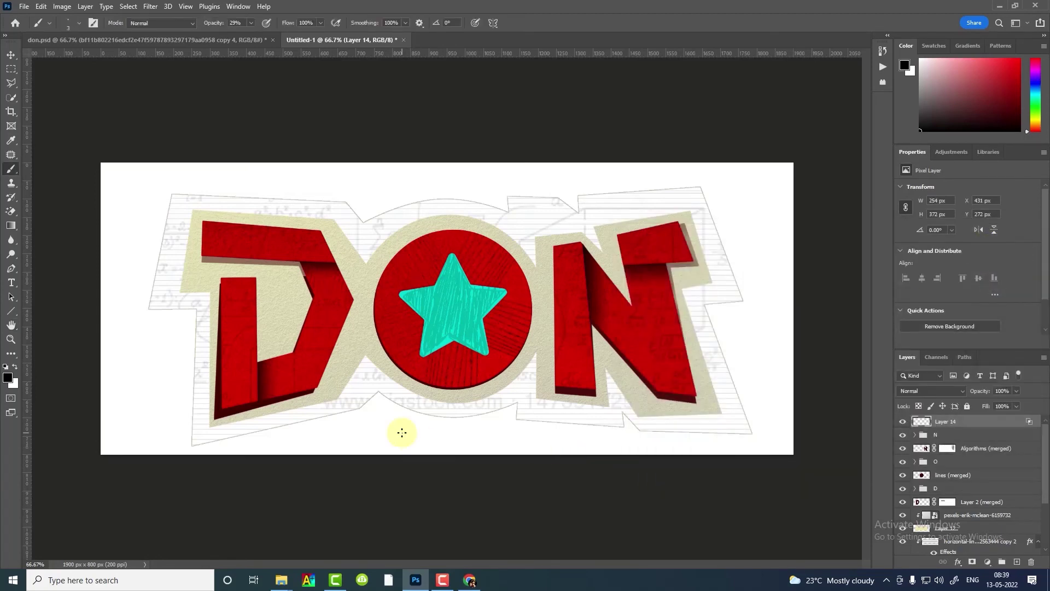
Mask Layer 14 and soften the D's dark shadow with a 0% hardness, 19% opacity, size-80 brush.
key(ctrl+plus)
click(972, 562)
right_click(249, 353)
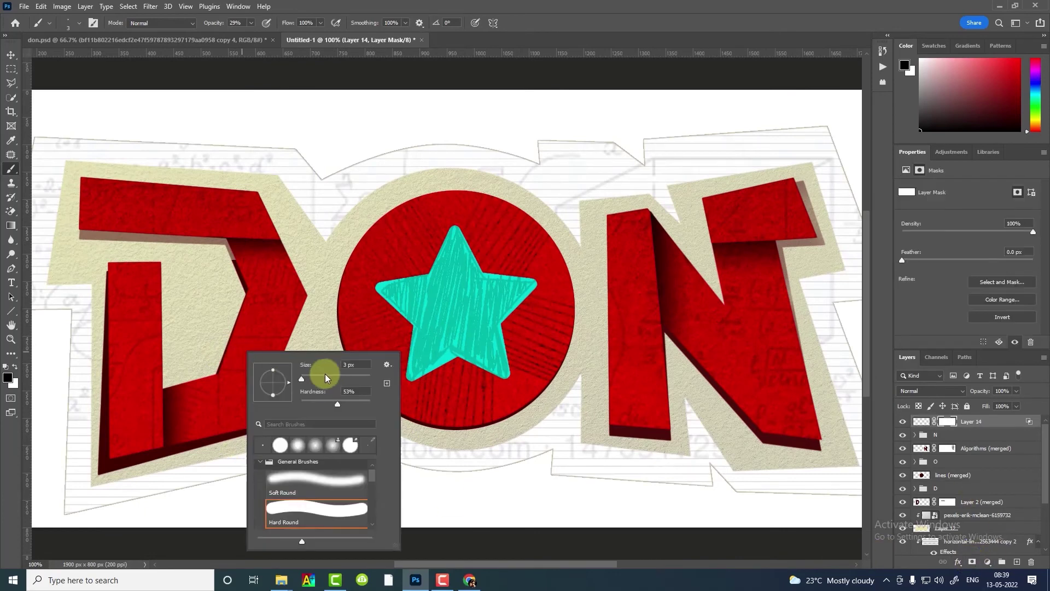
drag(350, 404, 301, 404)
key(Return)
key(1)
key(9)
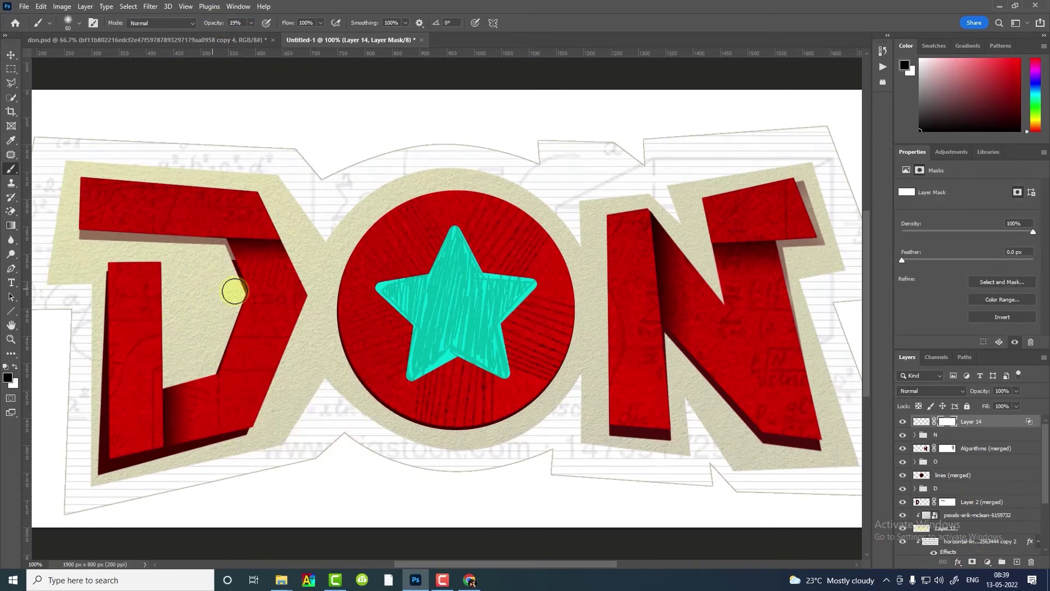
key(bracketright)
key(bracketright)
key(bracketright)
mouse_move(248, 291)
mouse_down()
mouse_move(286, 286)
mouse_move(244, 293)
mouse_up()
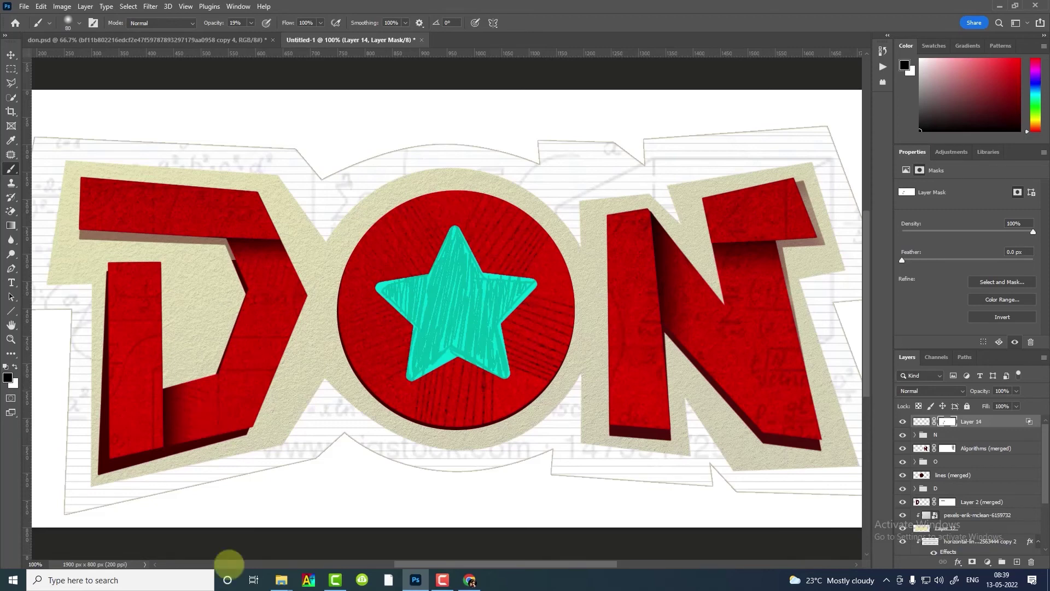
key(ctrl+minus)
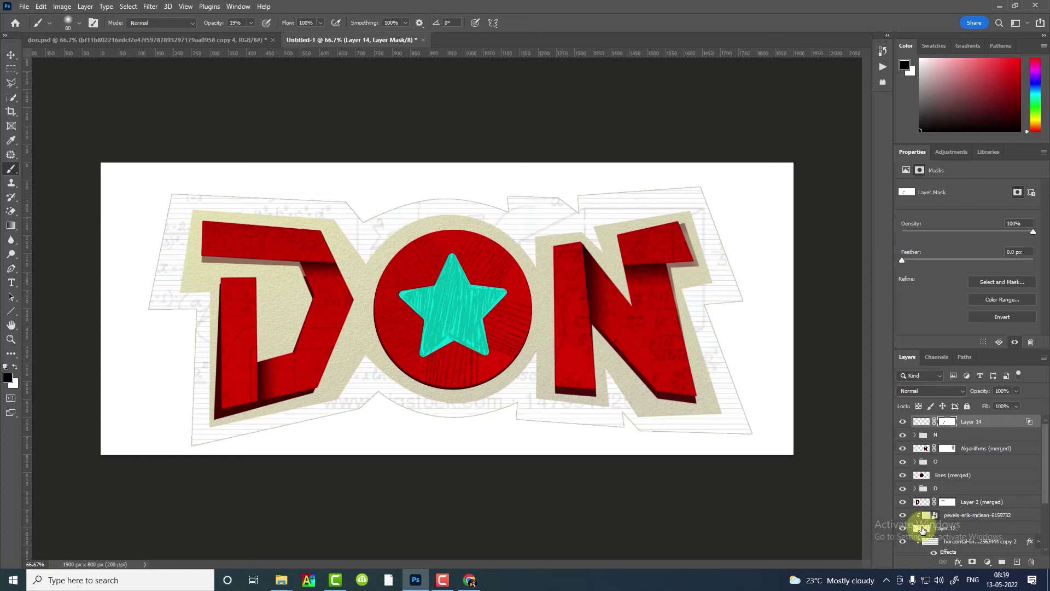
scroll(926, 523, down, 3)
Select the Algorithms formula layer and the horizontal lines layer with the Move tool.
click(929, 503)
key(v)
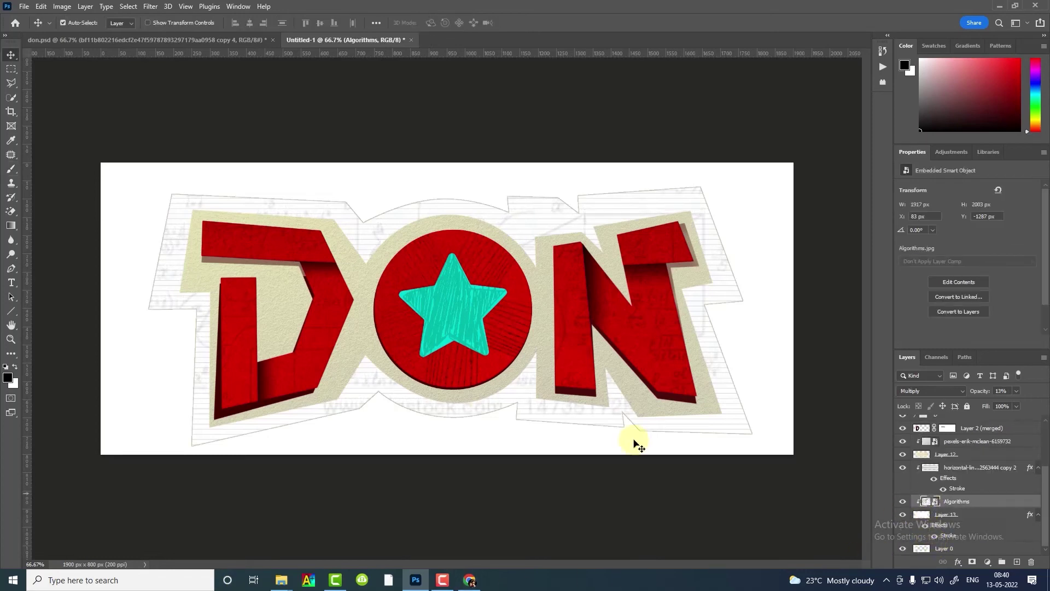
click(484, 416)
click(952, 500)
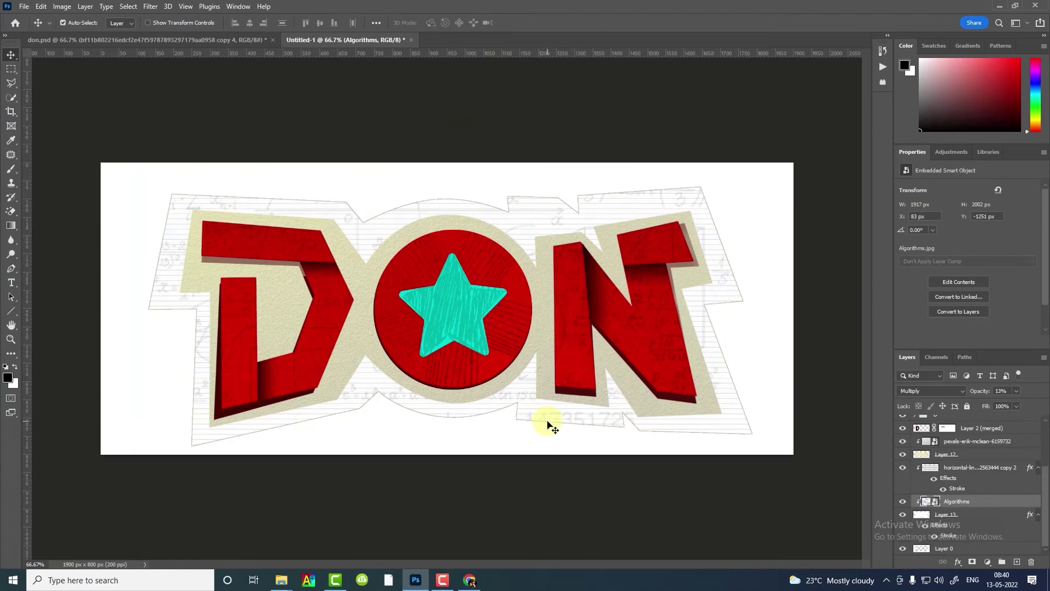
Add a test mask to the cream sticker layer, dab it with the spatter brush, then drag it to the trash.
click(947, 454)
click(972, 562)
key(b)
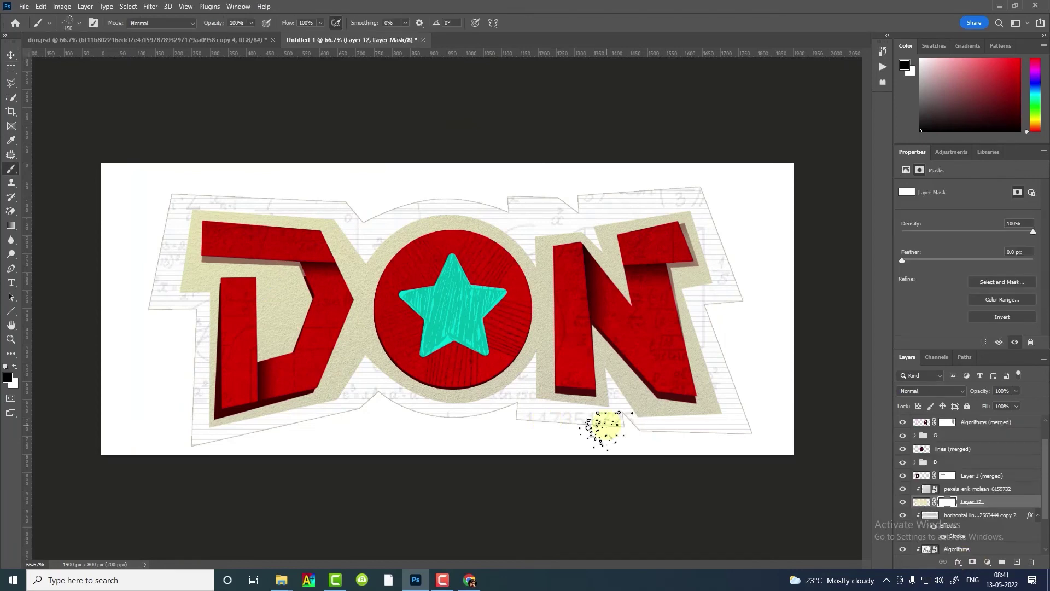
key(ctrl+1)
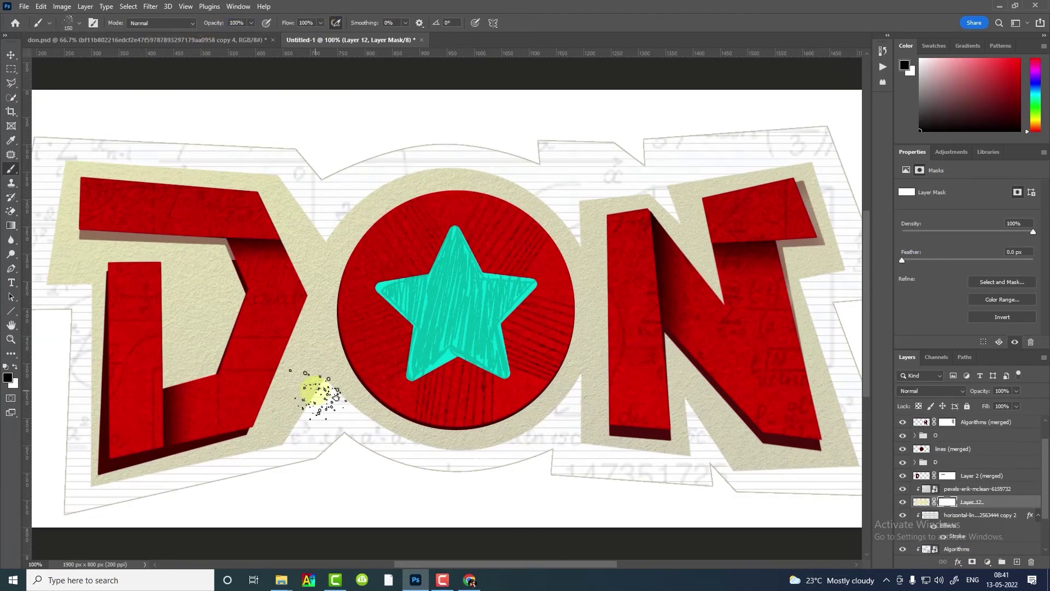
right_click(317, 393)
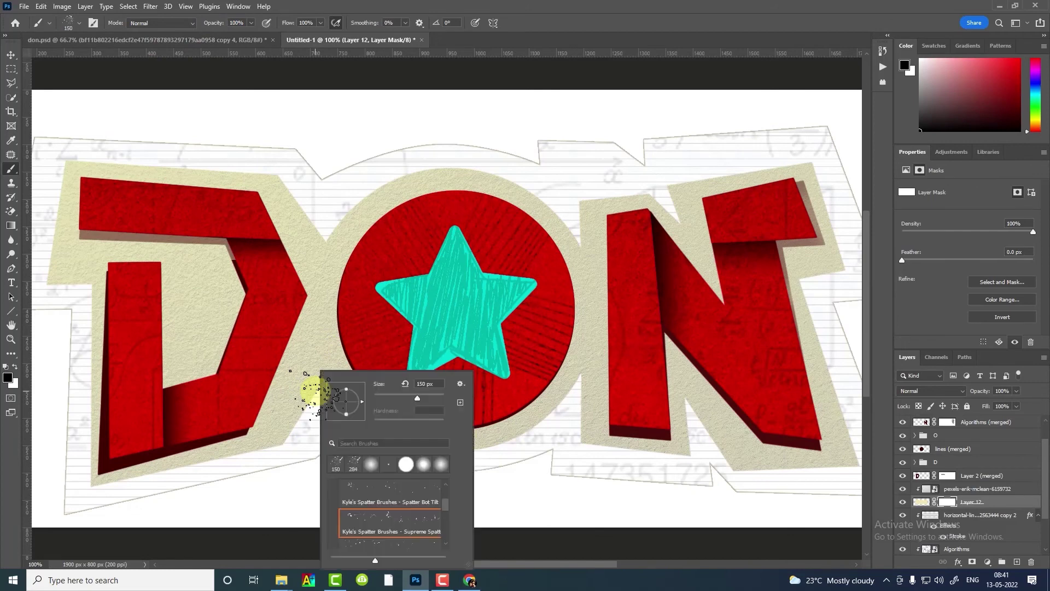
click(275, 445)
drag(293, 445, 303, 468)
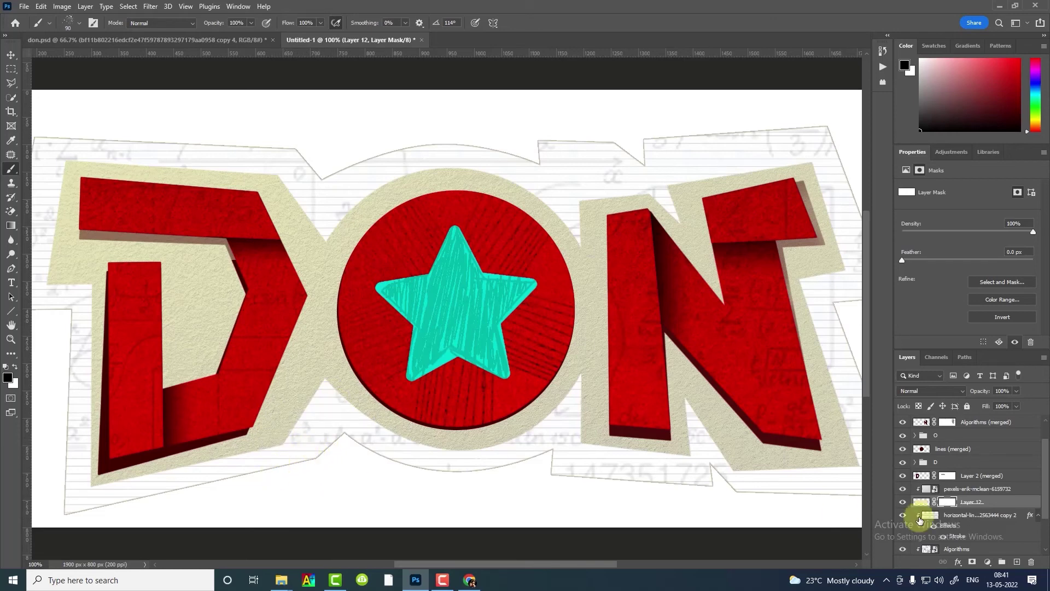
drag(950, 508, 1031, 562)
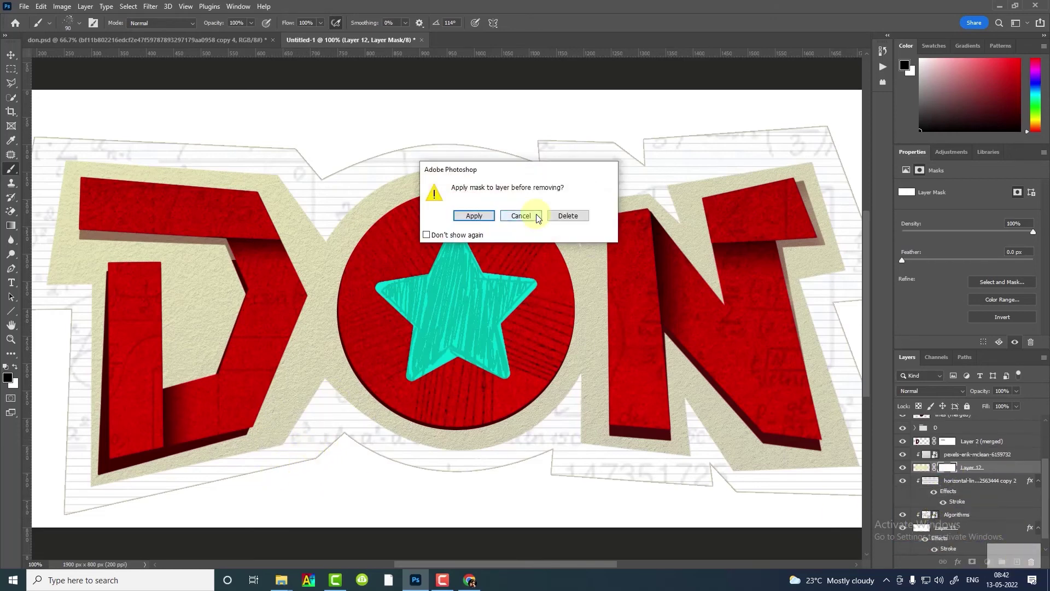
Discard the test mask and put a colour-filled copy of the sticker shape on a new layer.
click(570, 215)
ctrl+click(923, 471)
key(ctrl+j)
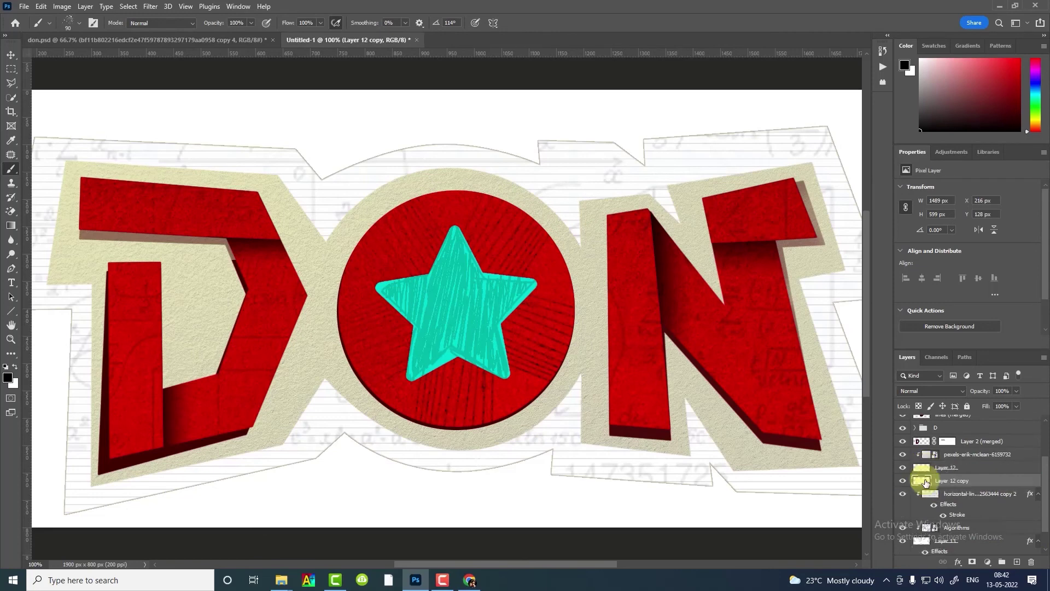
key(shift+F5)
click(528, 153)
click(628, 129)
click(587, 156)
key(ctrl+d)
key(b)
Add a fresh mask to the cream sticker and spatter-distress its bottom edge under the D and O.
click(947, 467)
click(972, 561)
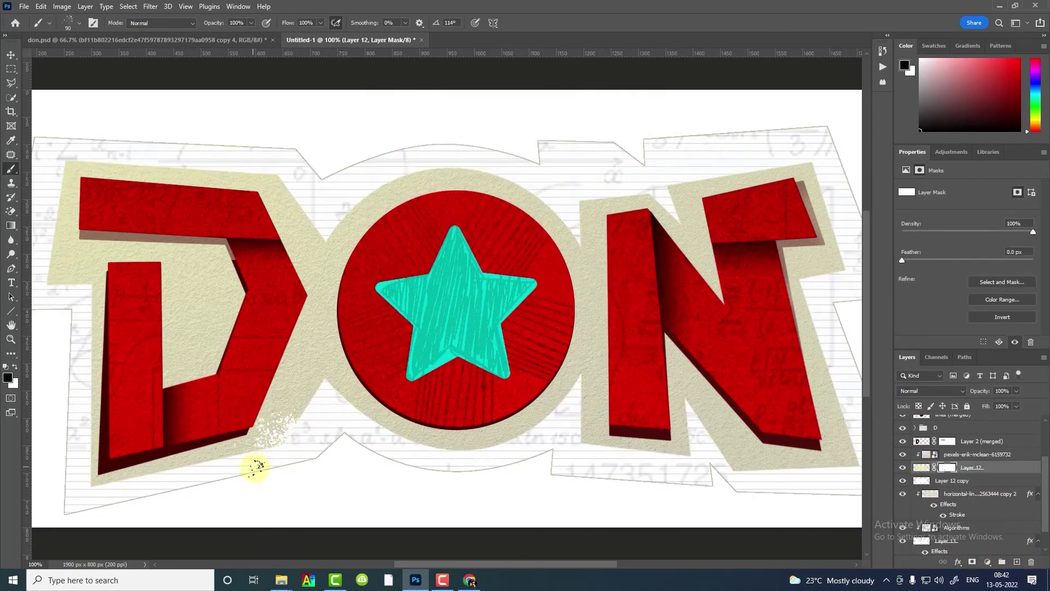
drag(254, 467, 308, 455)
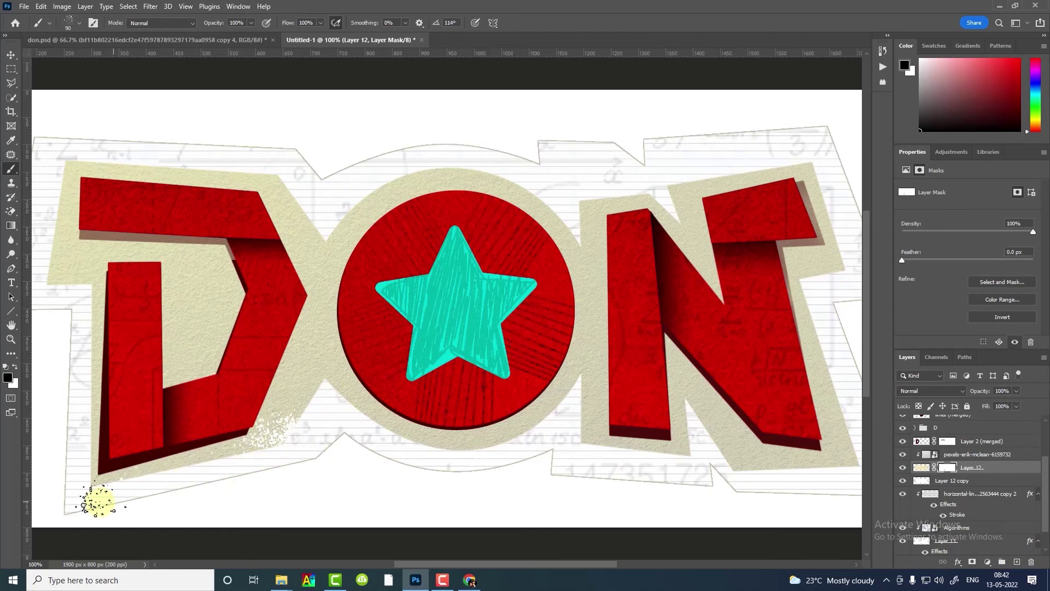
mouse_move(93, 497)
mouse_down()
mouse_move(94, 506)
mouse_move(75, 485)
mouse_up()
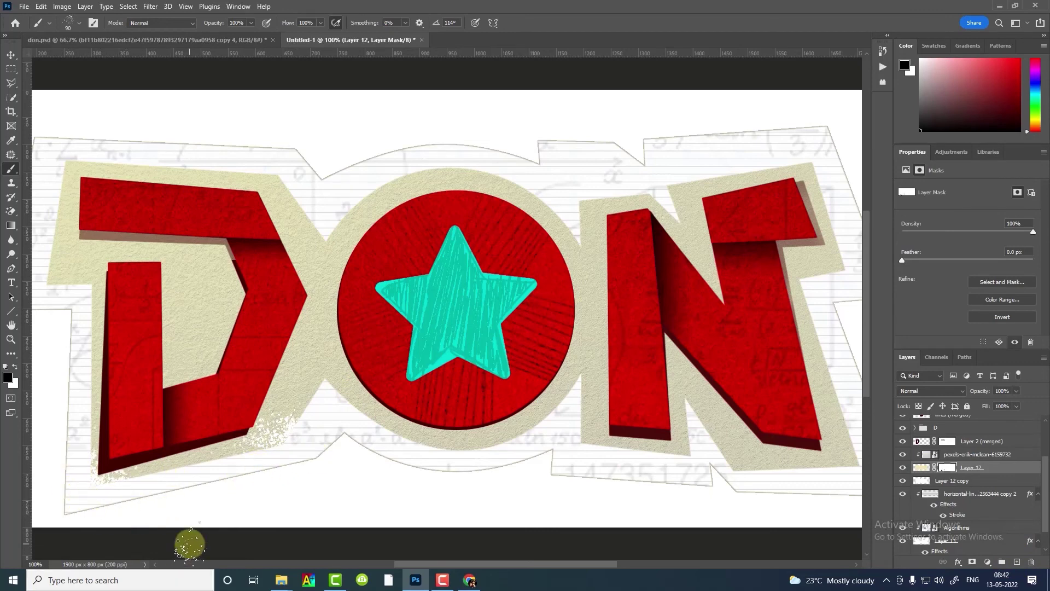
mouse_move(190, 544)
mouse_down()
mouse_move(246, 469)
mouse_move(234, 480)
mouse_move(324, 428)
mouse_move(312, 446)
mouse_move(352, 426)
mouse_up()
drag(433, 454, 499, 464)
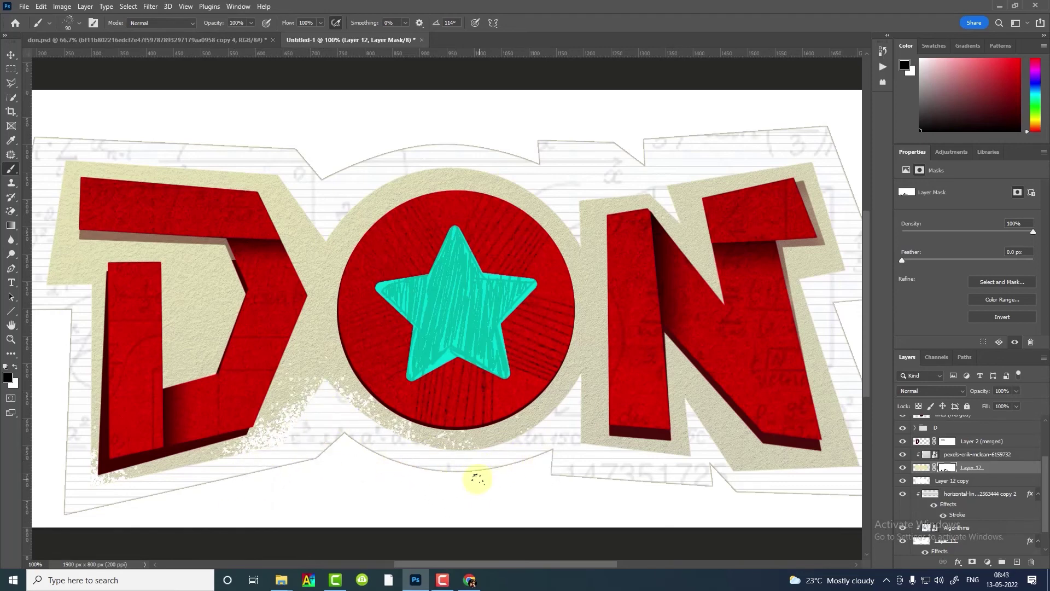
mouse_move(579, 427)
mouse_down()
mouse_move(574, 460)
mouse_move(578, 240)
mouse_up()
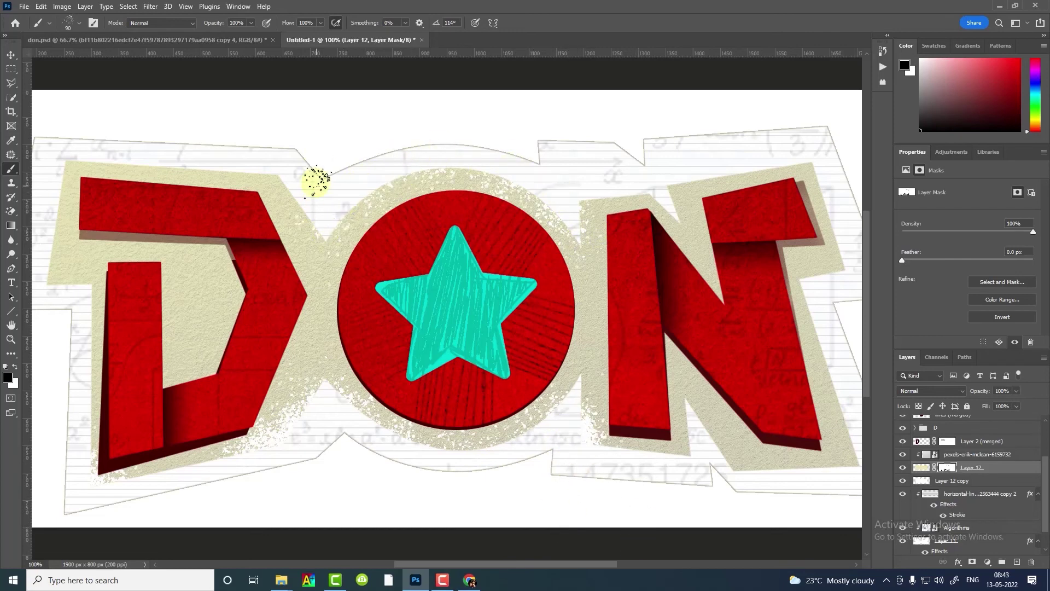
Distress the sticker's top edge above the D and its left edge beside the D.
drag(316, 180, 299, 149)
scroll(155, 191, left, 3)
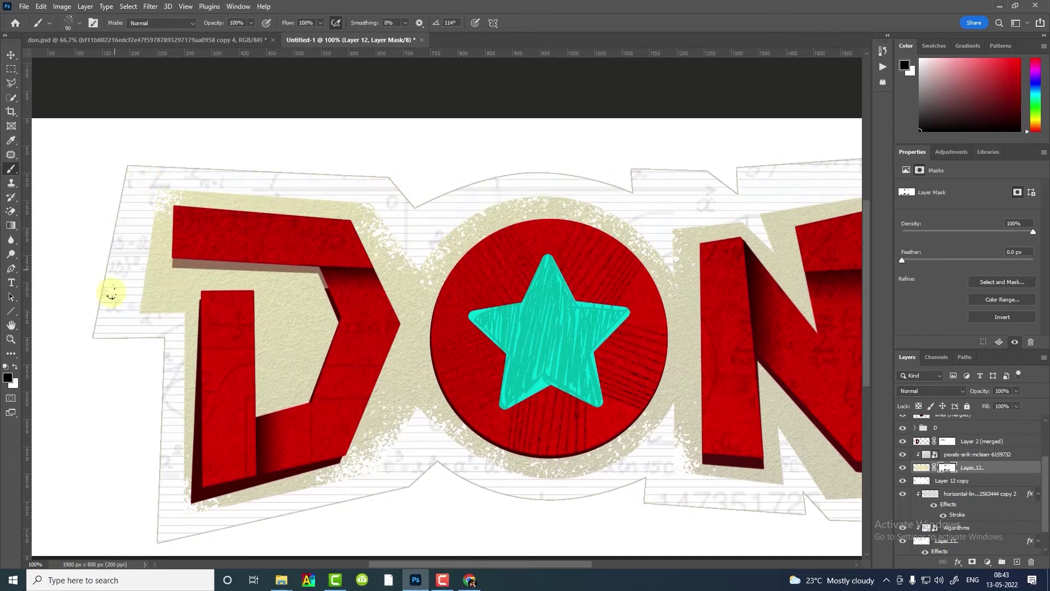
mouse_move(126, 307)
mouse_down()
mouse_move(145, 370)
mouse_move(169, 347)
mouse_move(153, 342)
mouse_move(179, 190)
mouse_up()
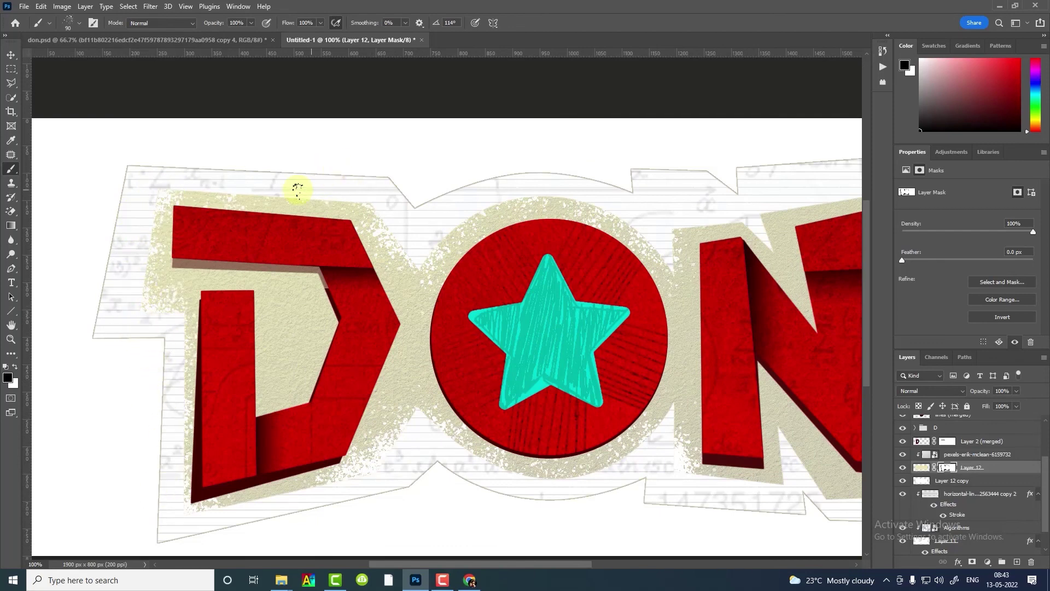
scroll(623, 221, right, 3)
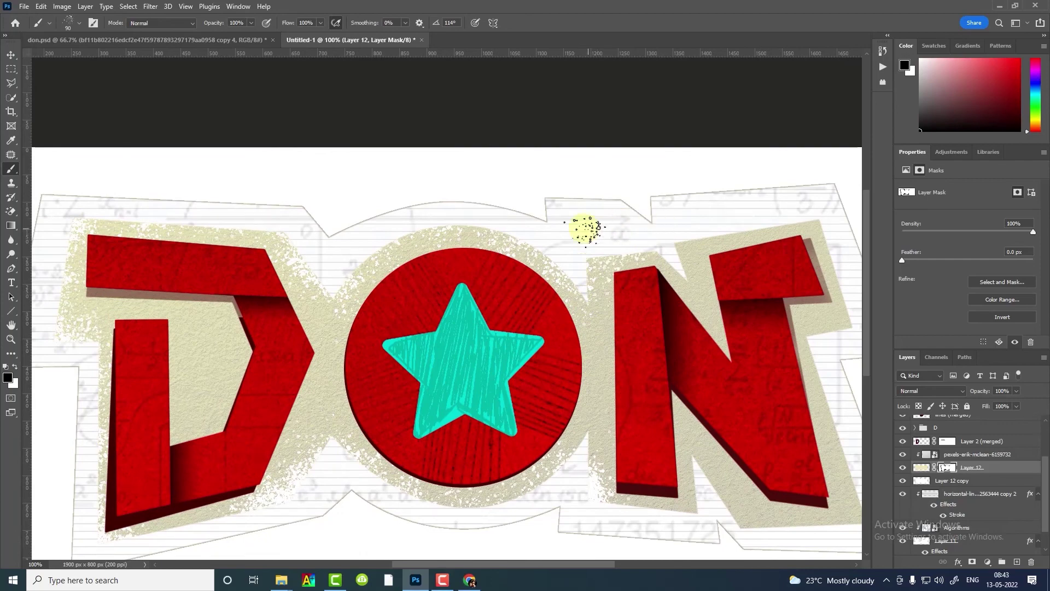
Rotate the spatter brush, distress the sticker edge at the N's lower right, and shrink the brush to 60.
drag(802, 217, 646, 257)
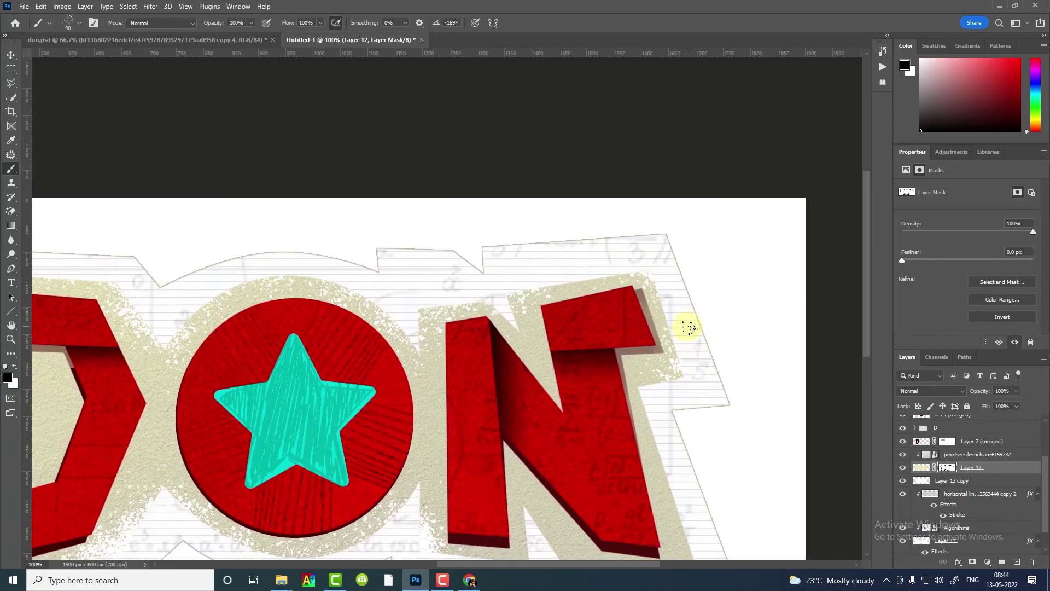
right_click(677, 358)
drag(700, 378, 717, 383)
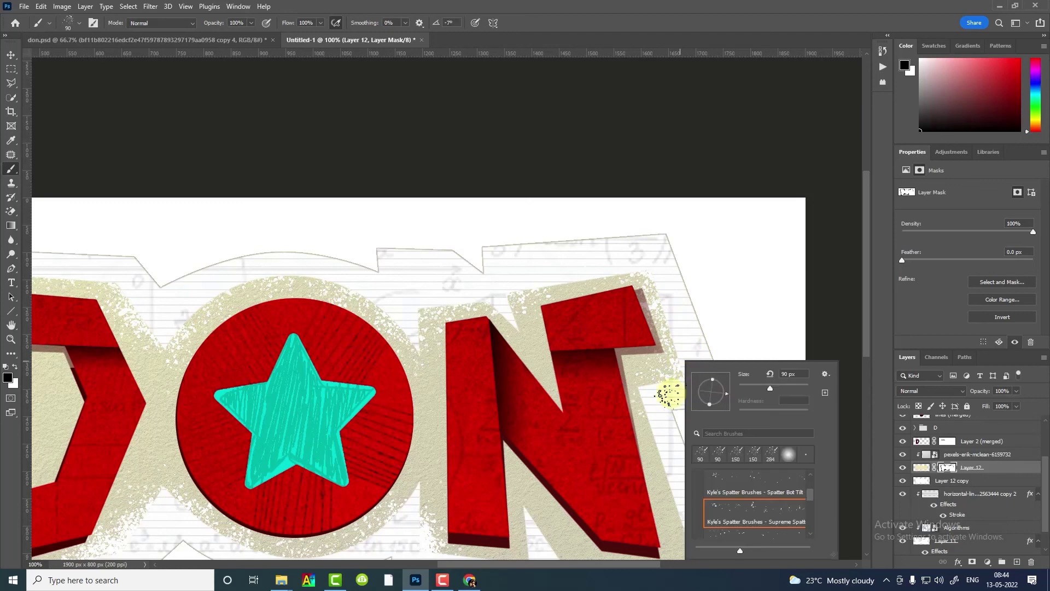
key(Return)
drag(661, 409, 628, 297)
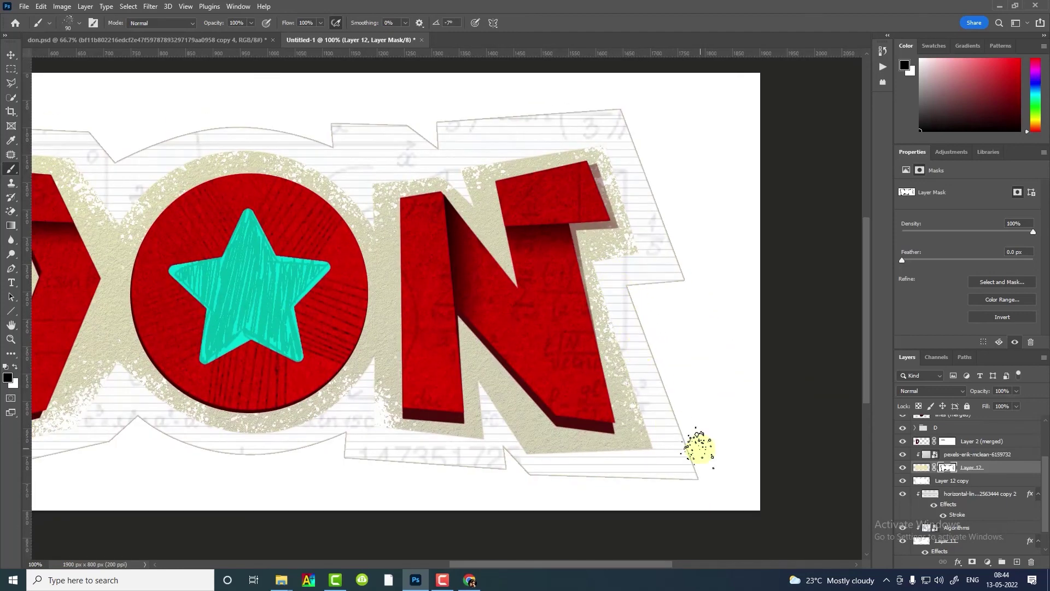
drag(697, 445, 638, 469)
right_click(563, 482)
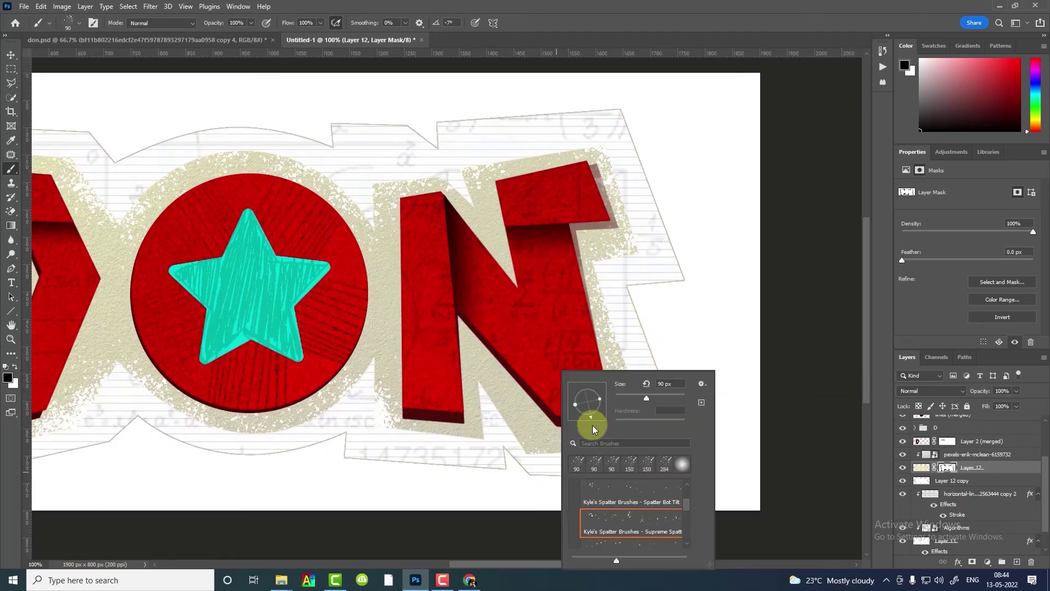
drag(593, 425, 577, 417)
key(Return)
key(bracketleft)
key(bracketleft)
key(bracketleft)
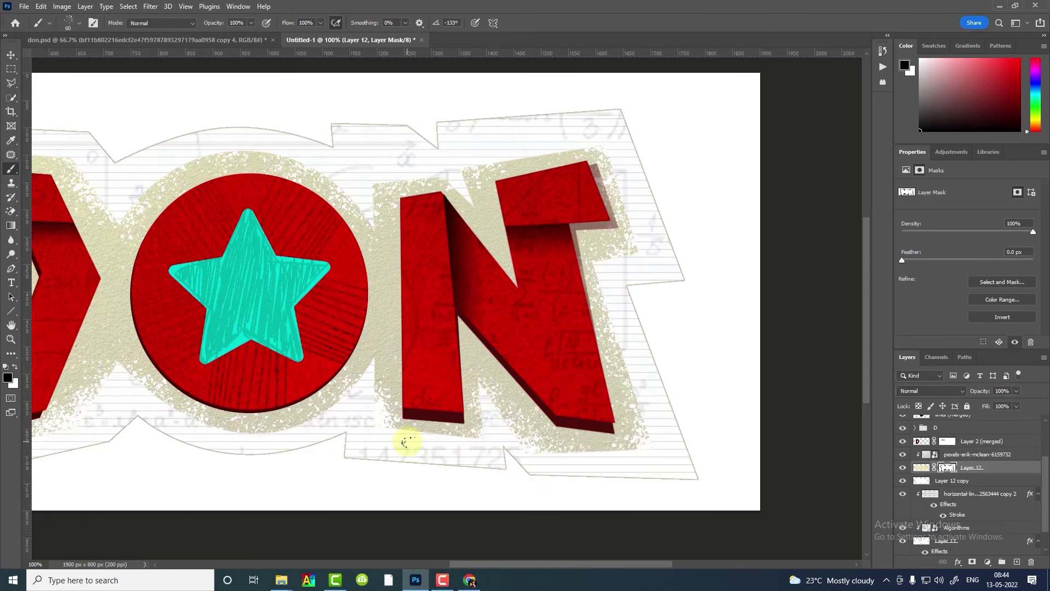
key(ctrl+minus)
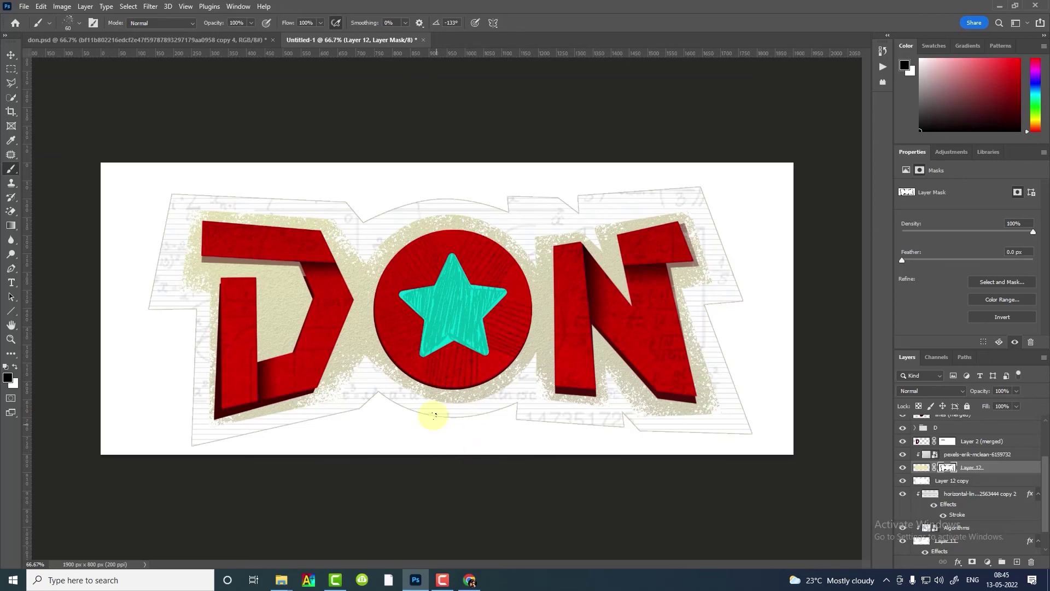
Give Layer 12 copy a black outline stroke at 26% opacity.
click(930, 478)
click(958, 562)
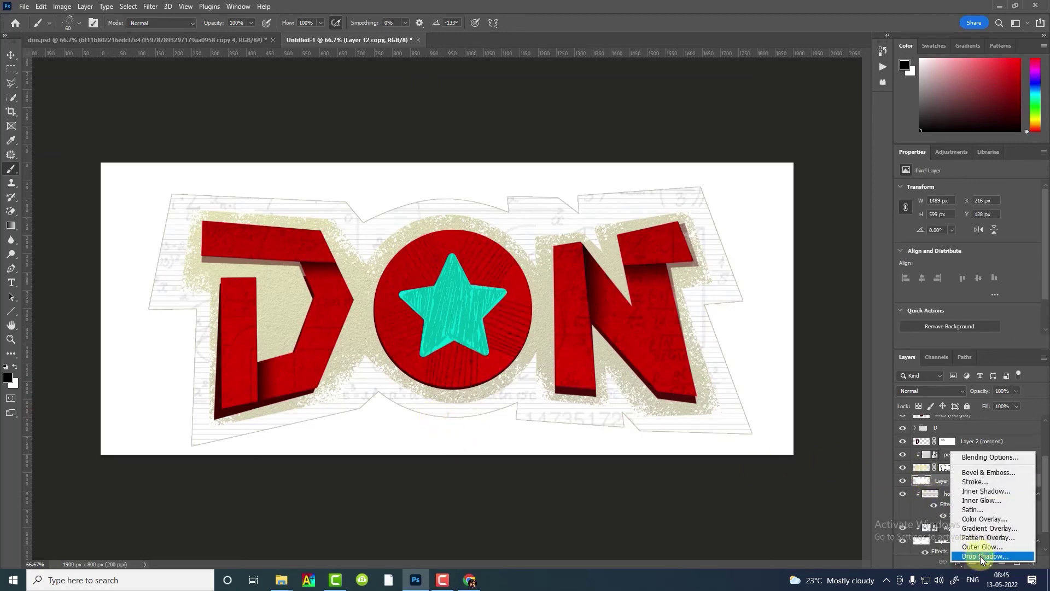
click(643, 321)
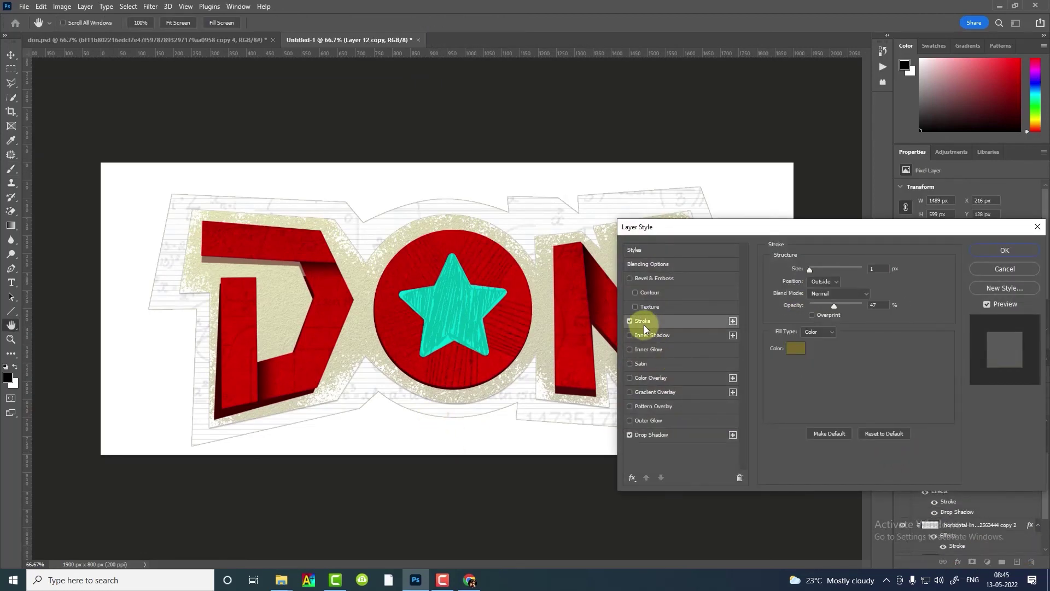
click(796, 348)
drag(509, 262, 558, 309)
click(628, 127)
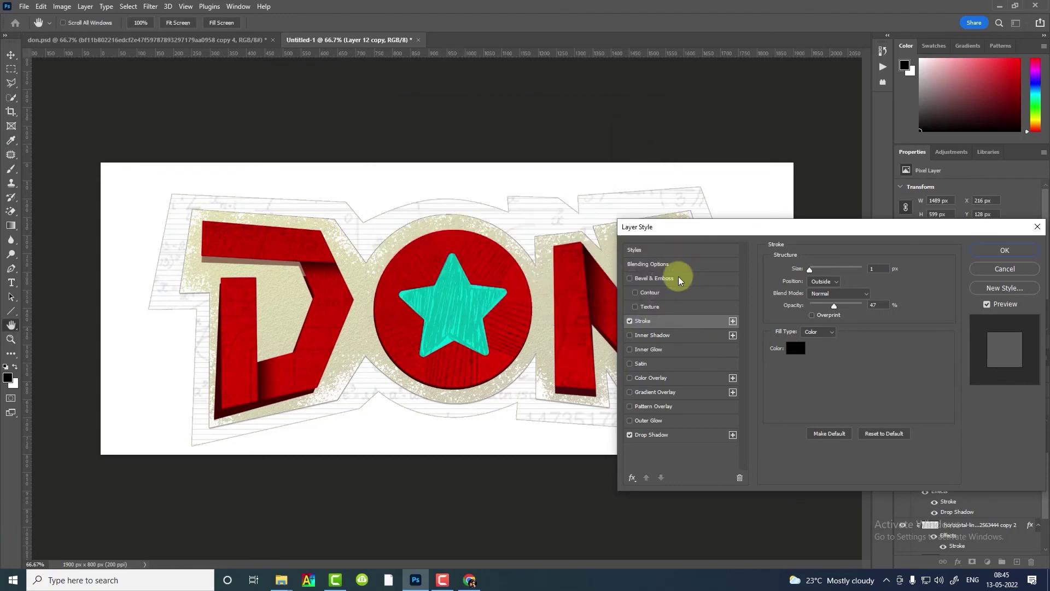
click(824, 305)
Set its drop shadow to 46% opacity, 11 px distance and 10 px size, and confirm.
click(681, 432)
mouse_move(812, 318)
mouse_down()
mouse_move(825, 330)
mouse_move(818, 343)
mouse_up()
drag(745, 227, 845, 228)
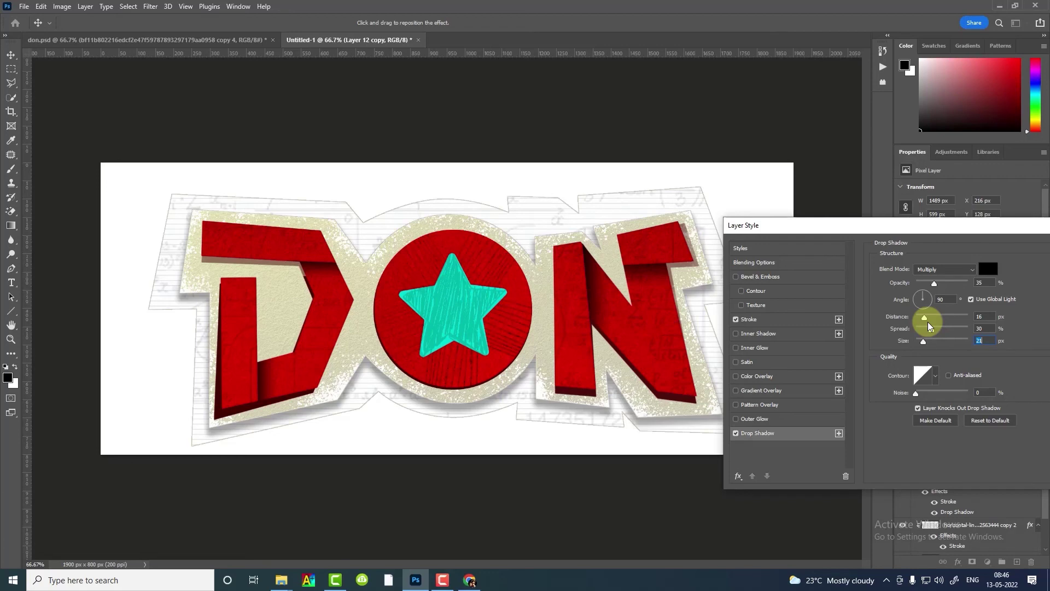
drag(910, 224, 873, 216)
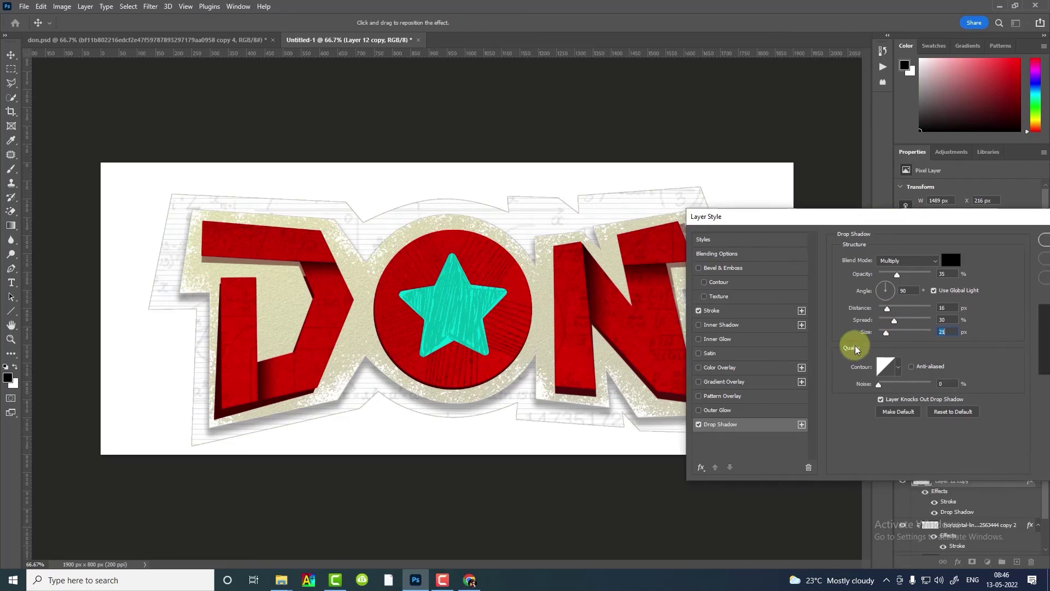
drag(897, 273, 903, 273)
drag(887, 332, 883, 307)
mouse_move(838, 212)
mouse_down()
mouse_move(949, 391)
mouse_move(909, 336)
mouse_up()
drag(954, 434, 957, 436)
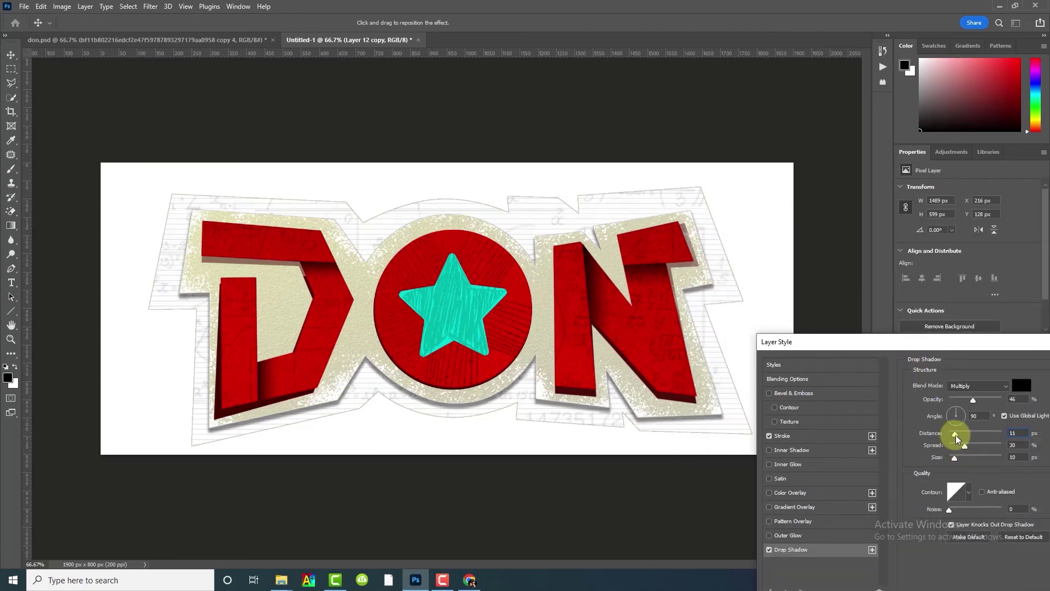
key(Return)
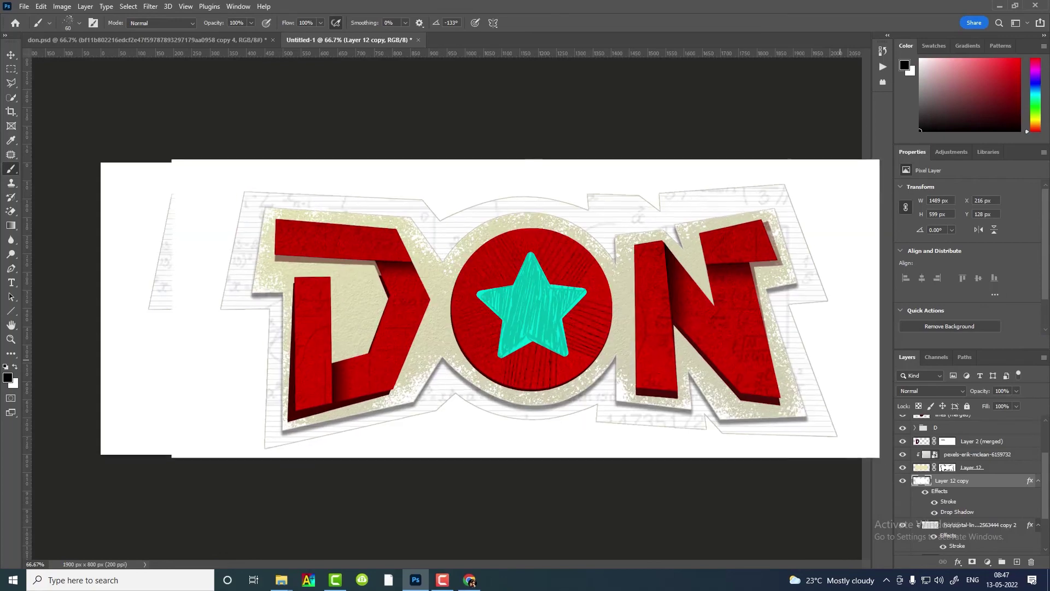